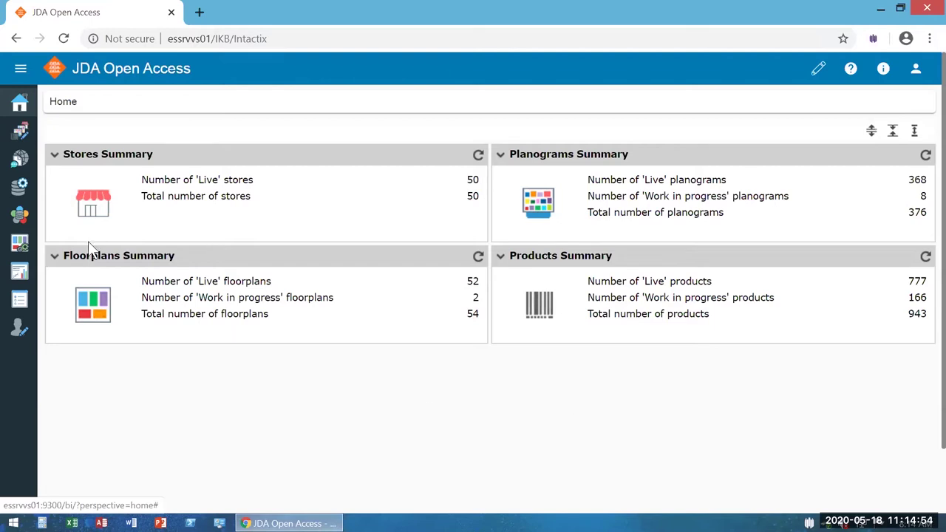
Step: Open the CKB planograms and list the ones in the COFFEE MAKERS category
click(21, 74)
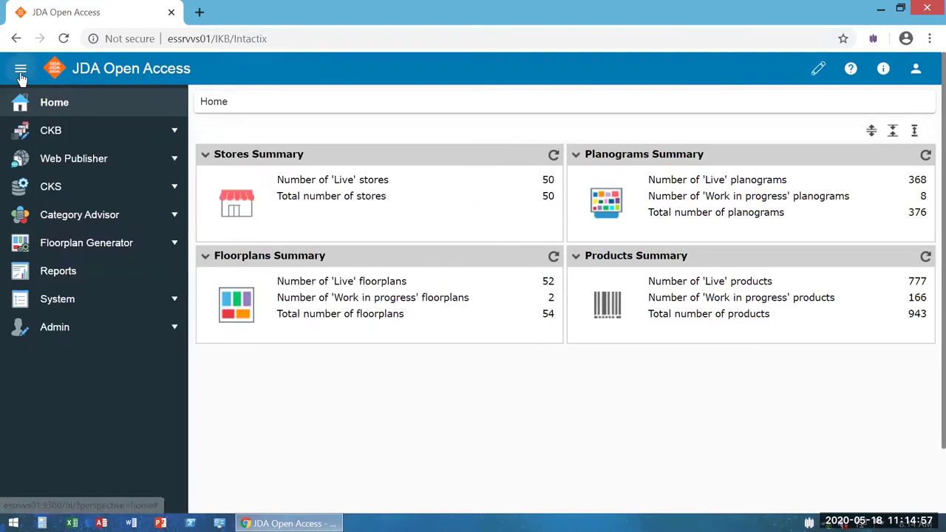
click(109, 133)
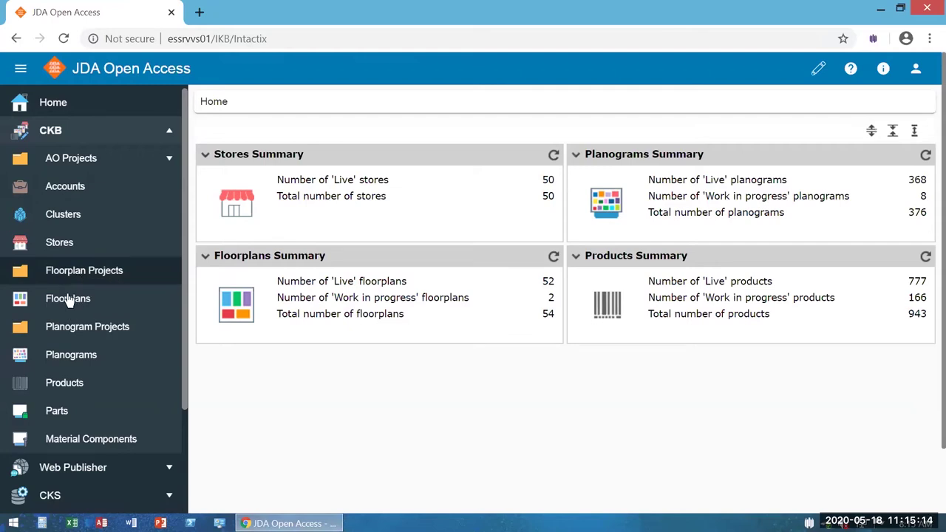
click(77, 357)
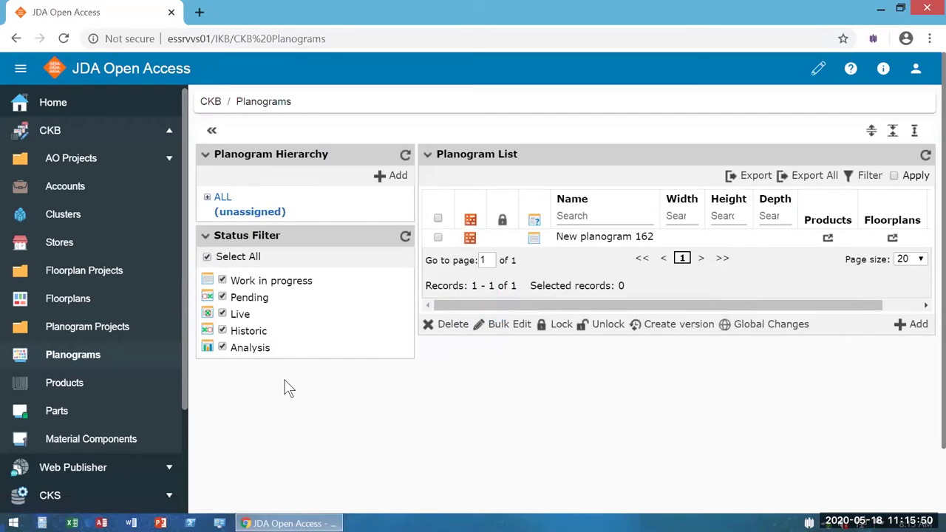
click(208, 200)
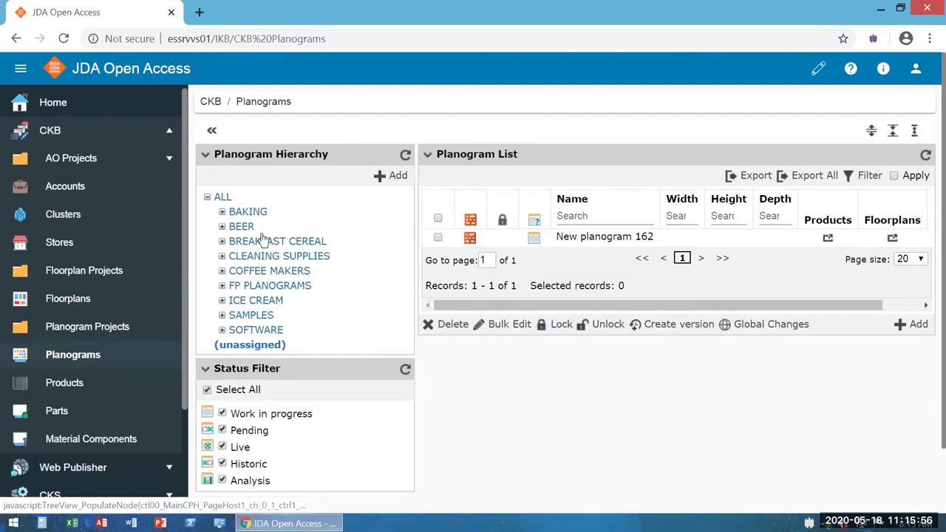
click(266, 272)
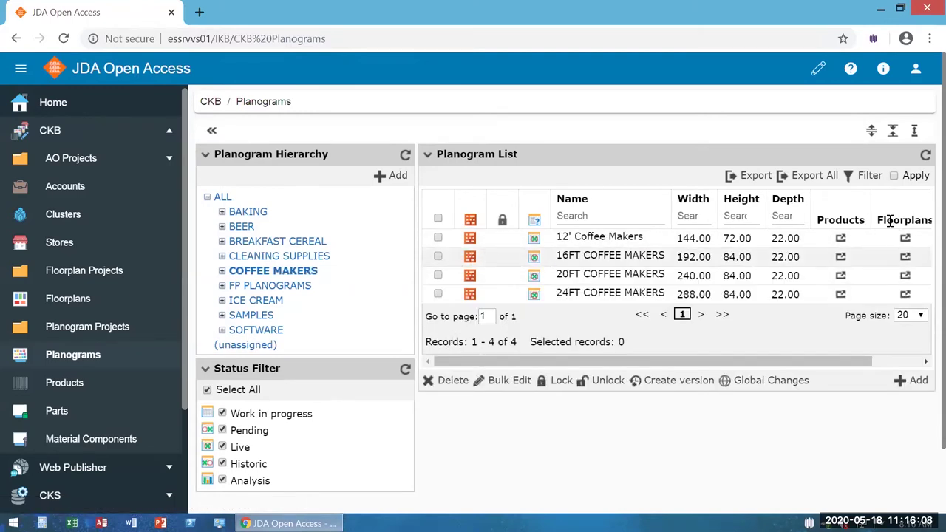
Step: View the linked products report for the 16FT COFFEE MAKERS planogram and close it
drag(716, 366, 766, 366)
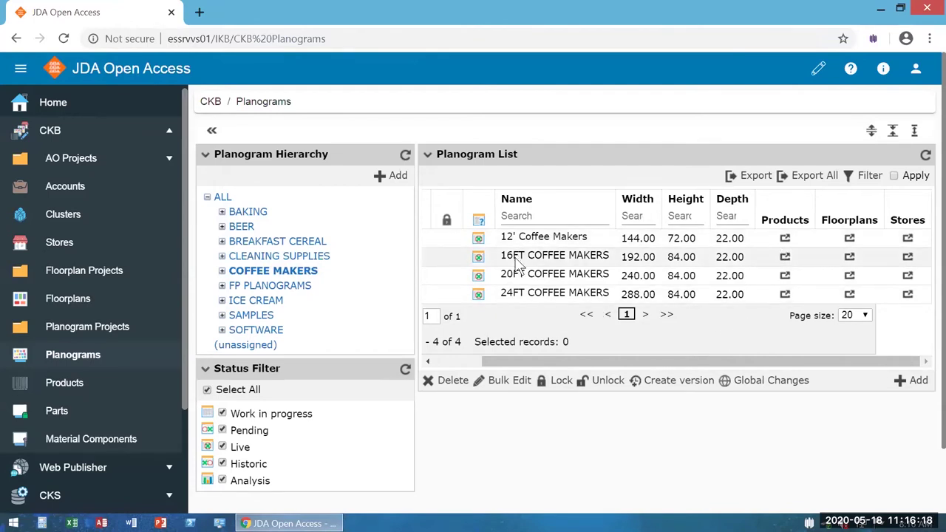
click(785, 258)
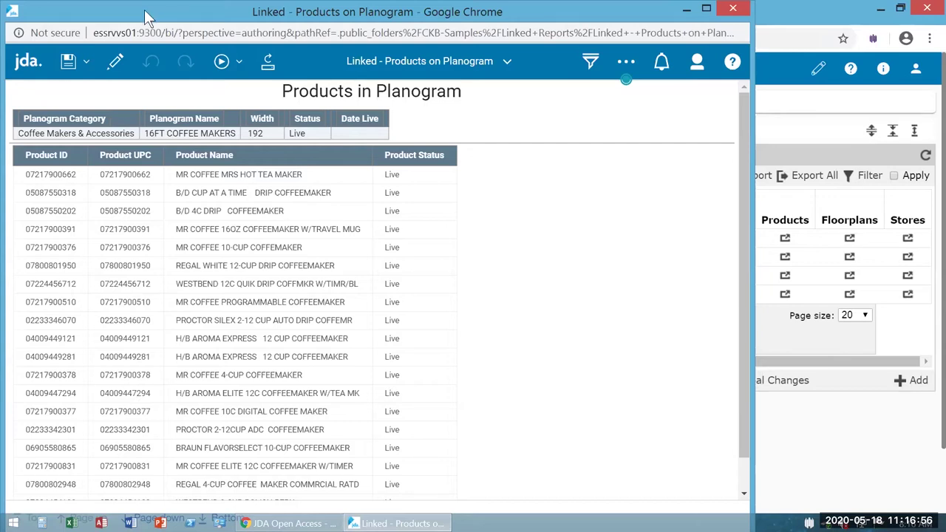
click(155, 139)
drag(155, 139, 155, 139)
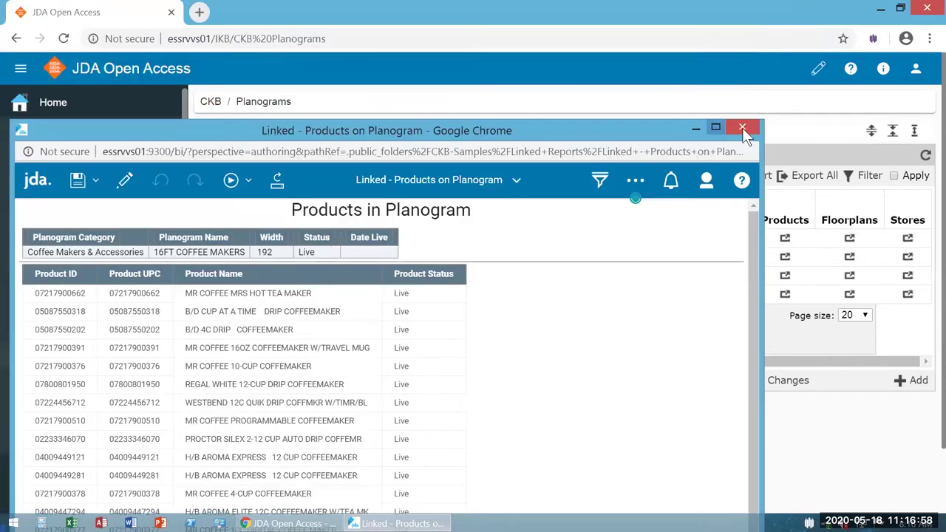
click(742, 129)
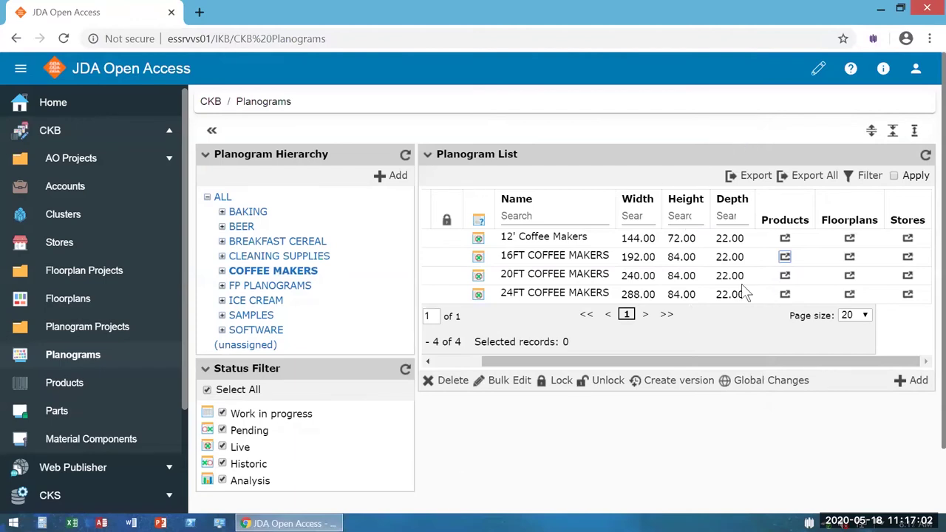
Step: Go to Reports and list the Linked Reports folder within CKB-Samples
scroll(723, 389, down, 2)
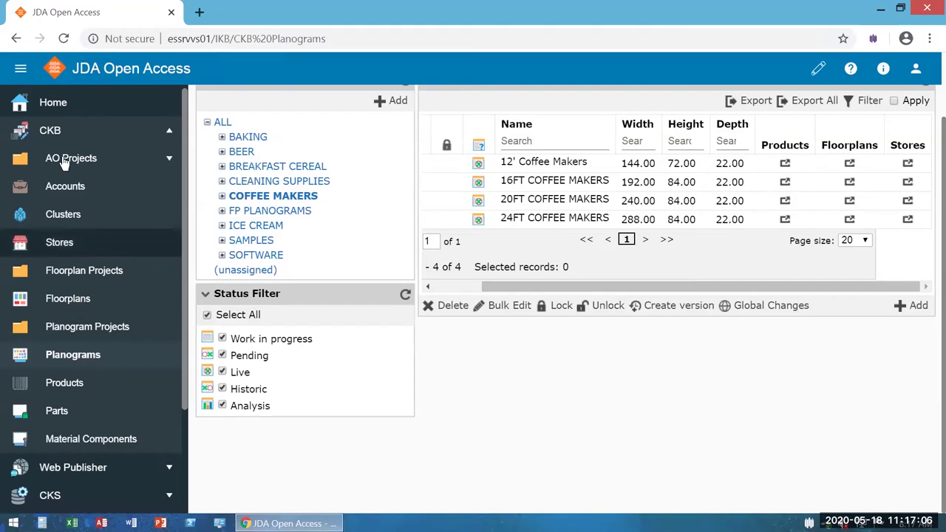
click(18, 102)
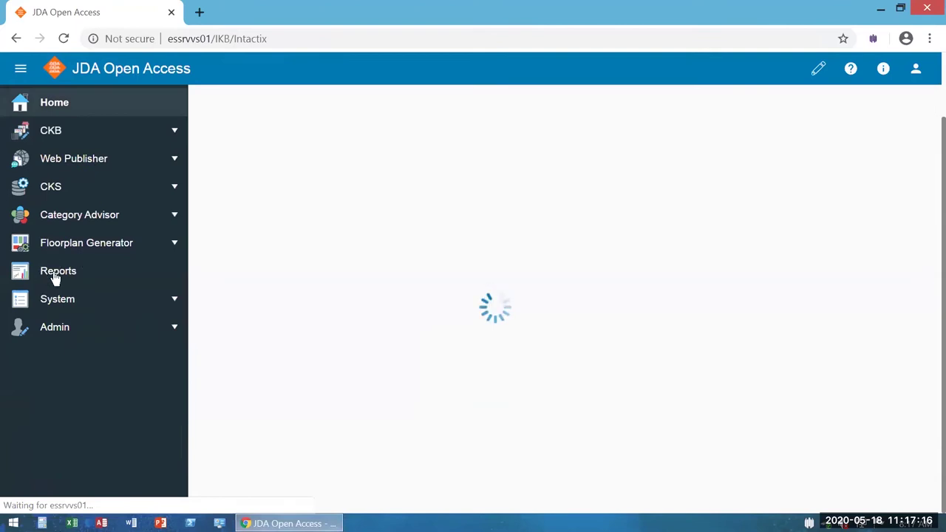
click(58, 272)
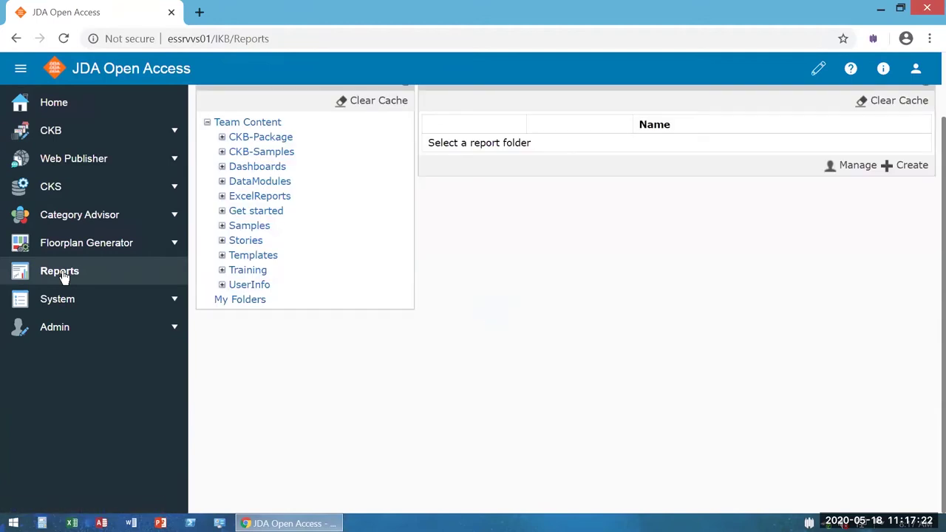
click(251, 226)
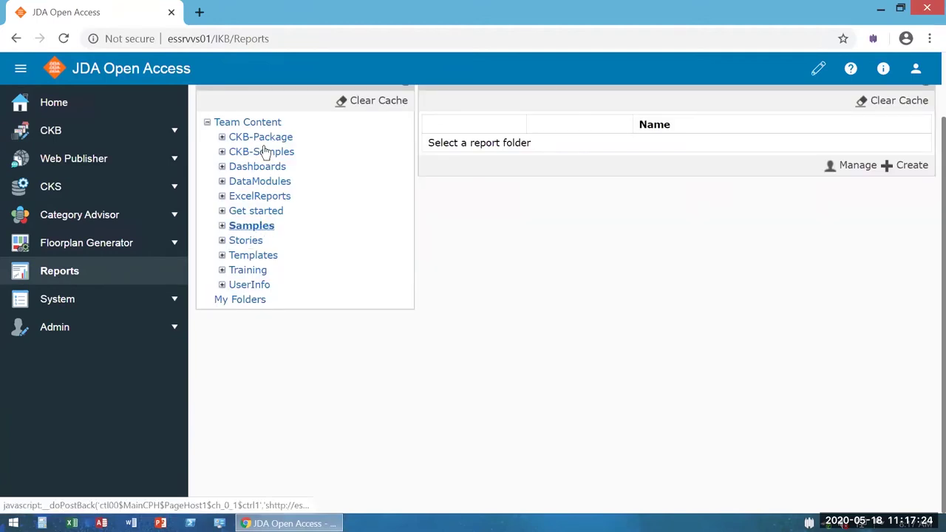
click(222, 152)
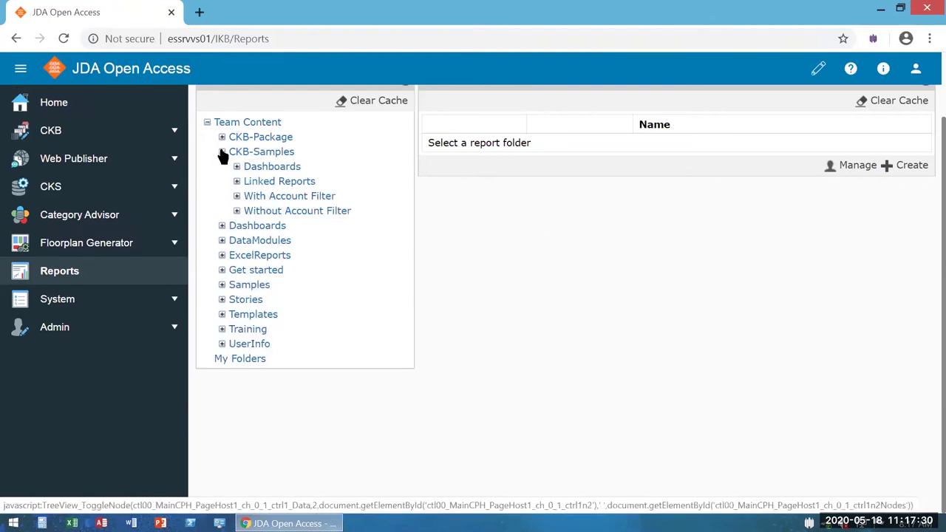
click(288, 187)
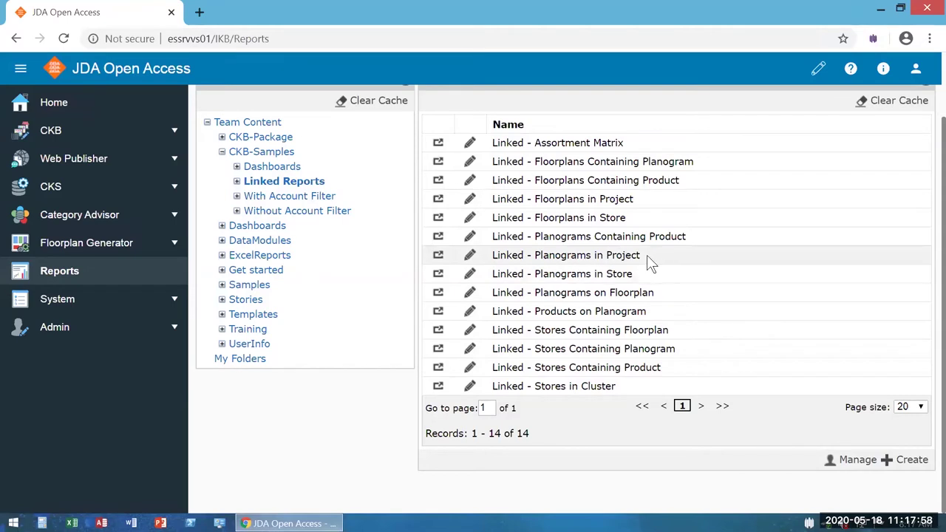
Step: Run the Linked - Products on Planogram report with a DBKEY of 1 in a maximized window
click(438, 312)
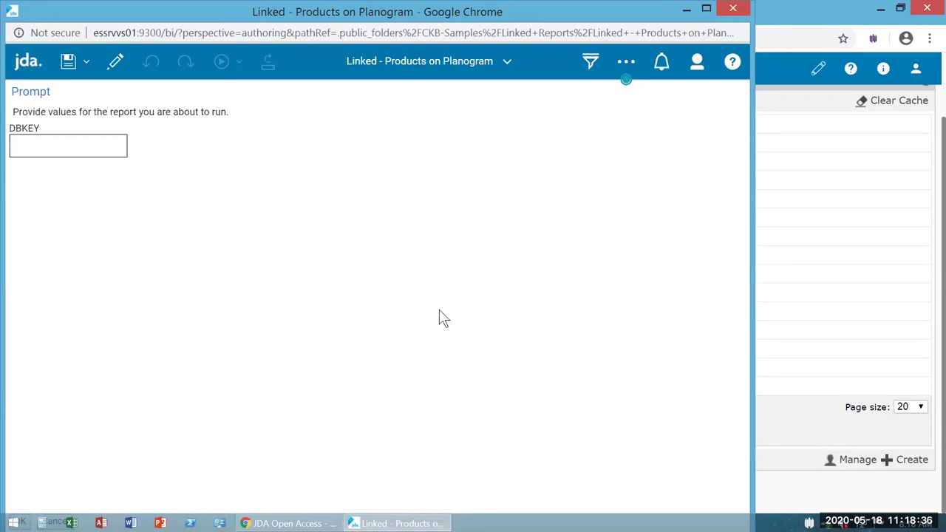
drag(217, 14, 269, 22)
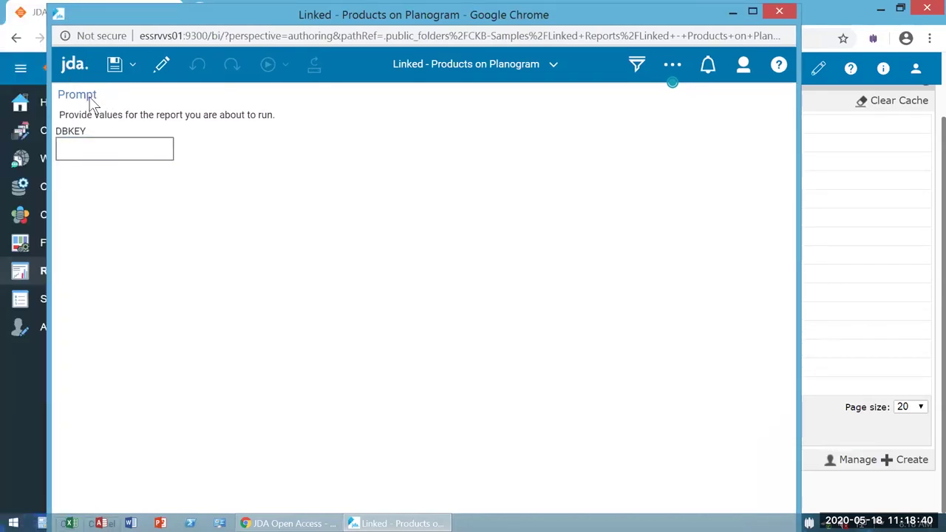
click(90, 127)
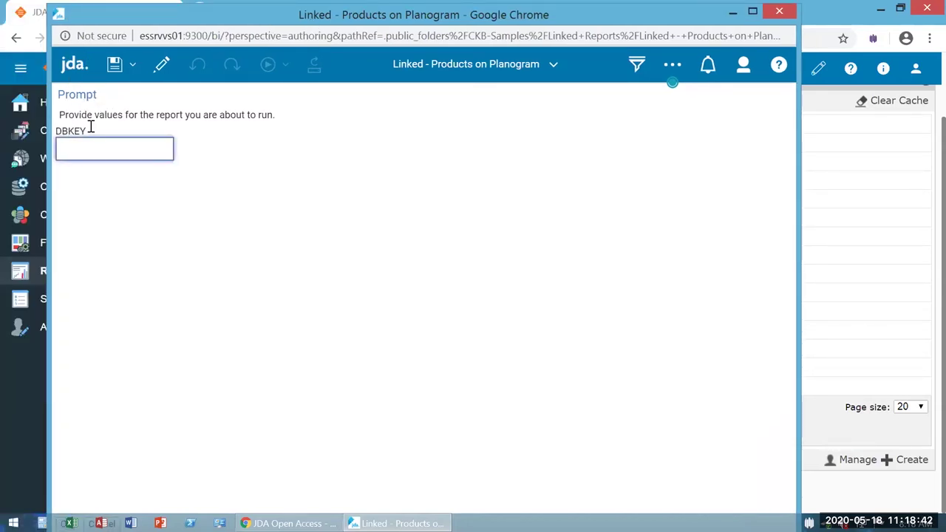
click(91, 141)
text(1)
double_click(236, 11)
click(14, 501)
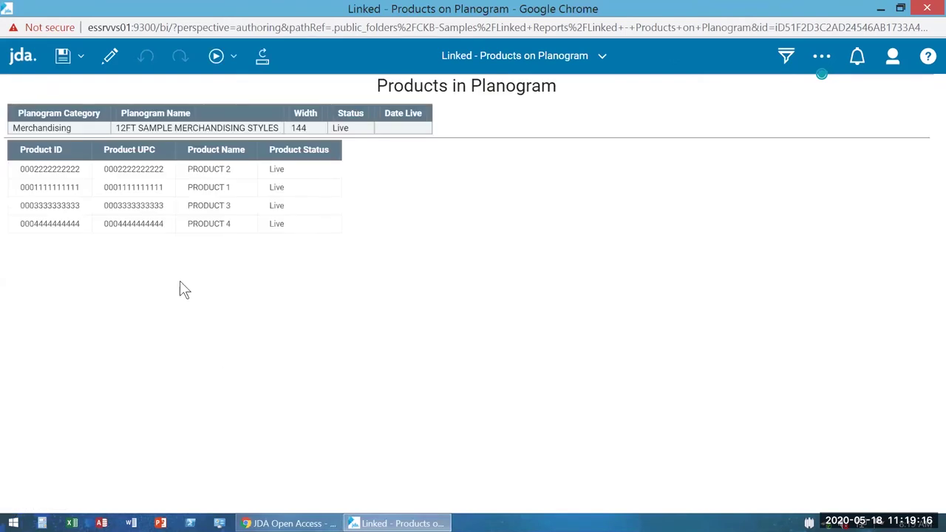
Step: Review the product rows, close the report window and collapse the Team Content folder tree
click(76, 192)
click(81, 224)
click(551, 102)
click(900, 8)
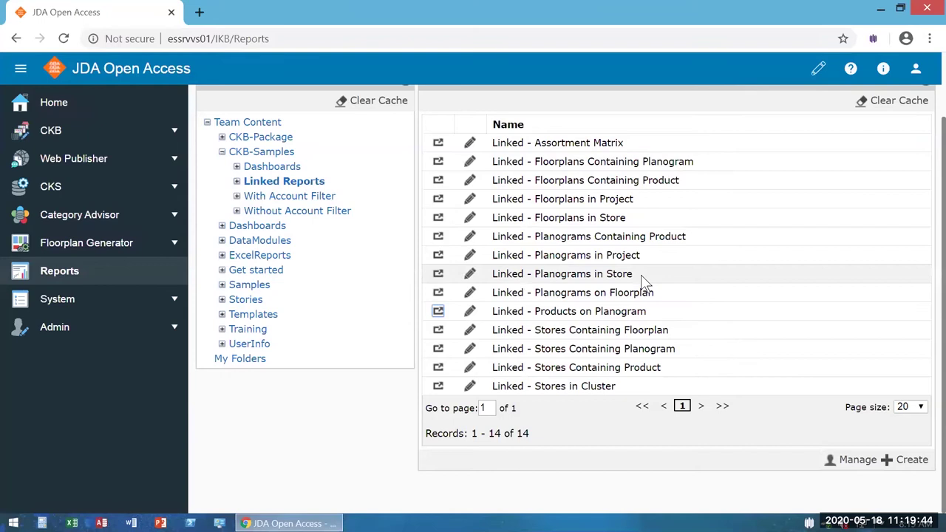
click(237, 181)
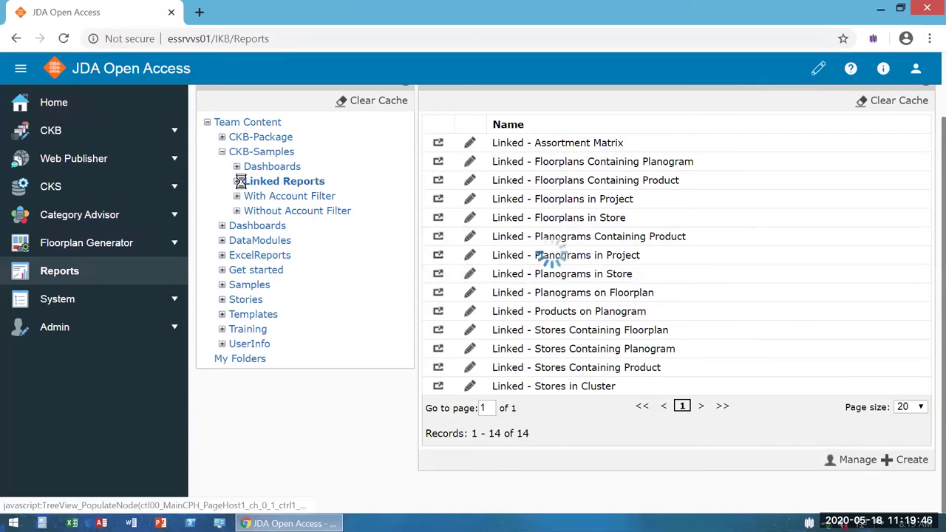
click(208, 123)
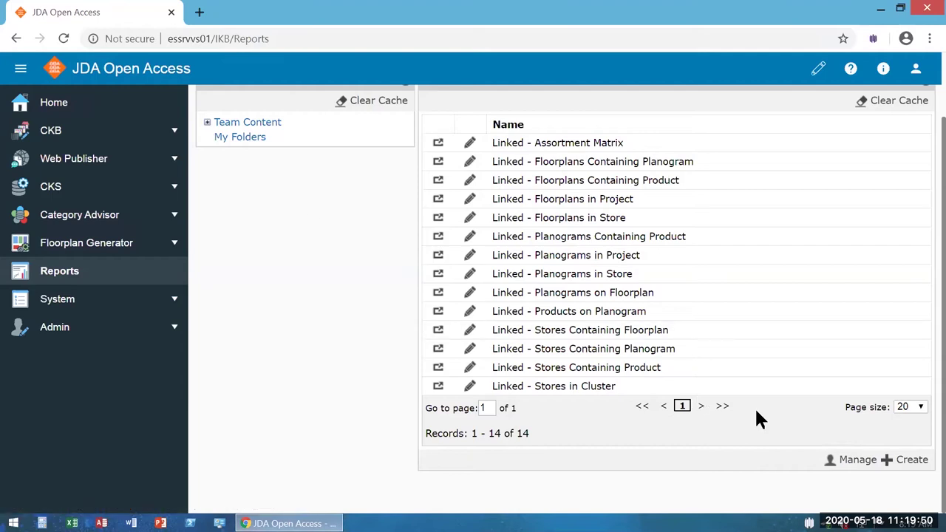
Step: Start a new report in a maximized window and choose the 1 column template
click(909, 459)
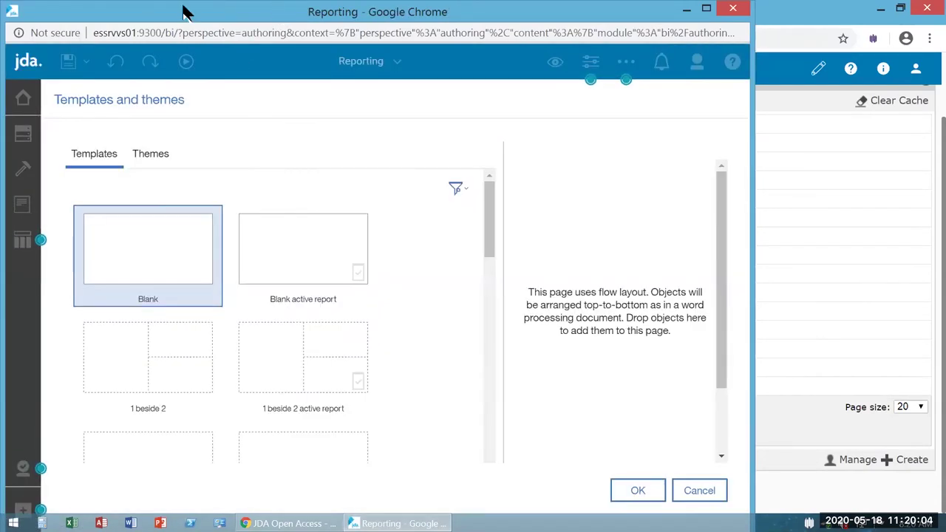
drag(169, 17, 238, 1)
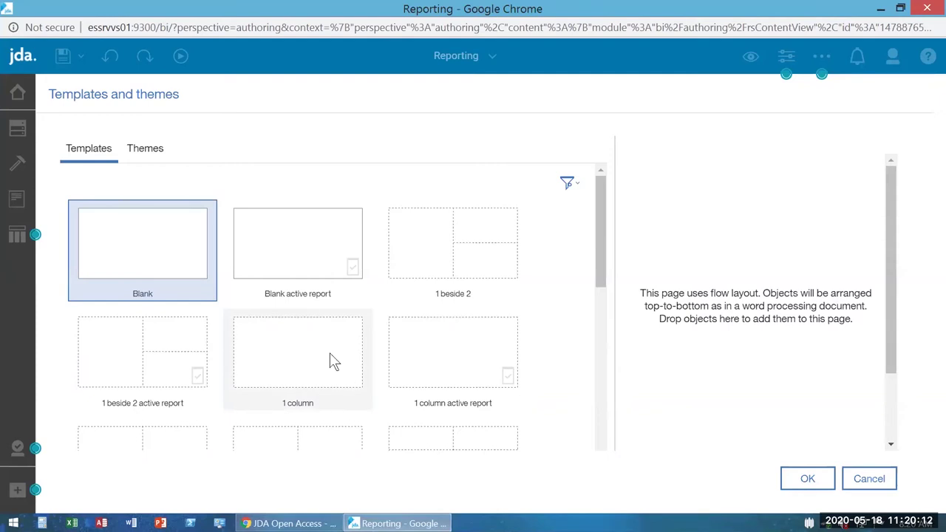
scroll(310, 243, down, 3)
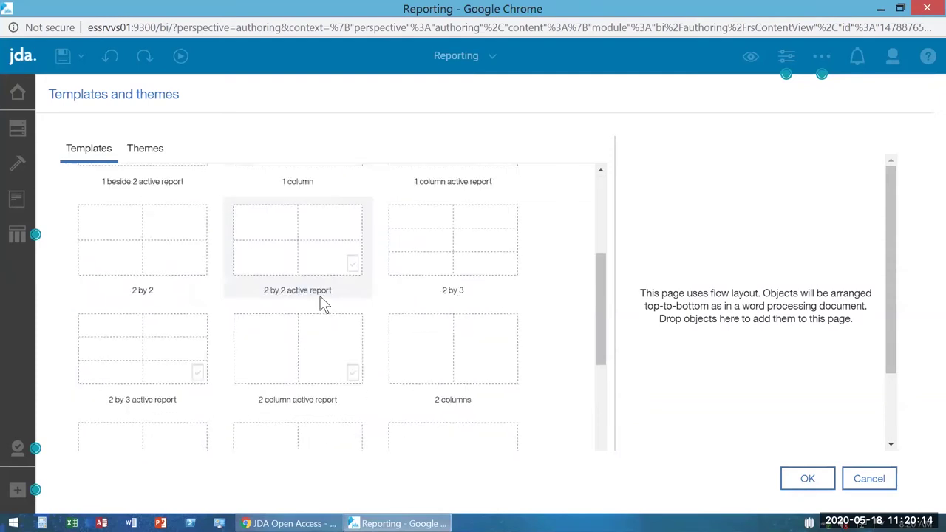
scroll(323, 304, down, 4)
scroll(329, 311, up, 5)
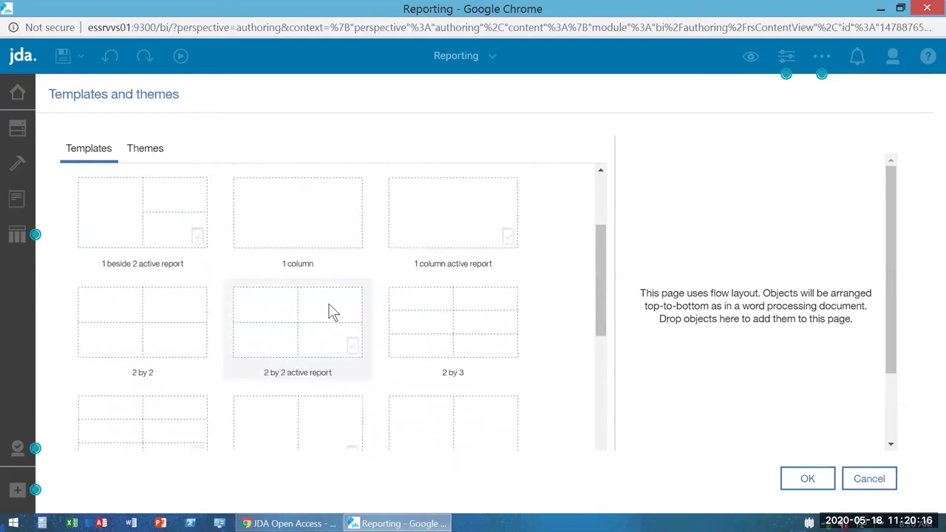
scroll(329, 309, up, 3)
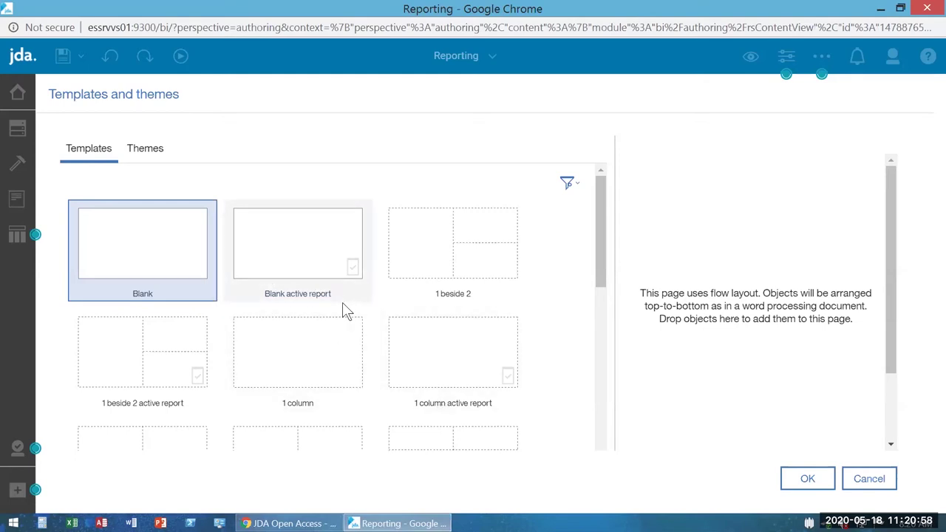
scroll(342, 303, down, 2)
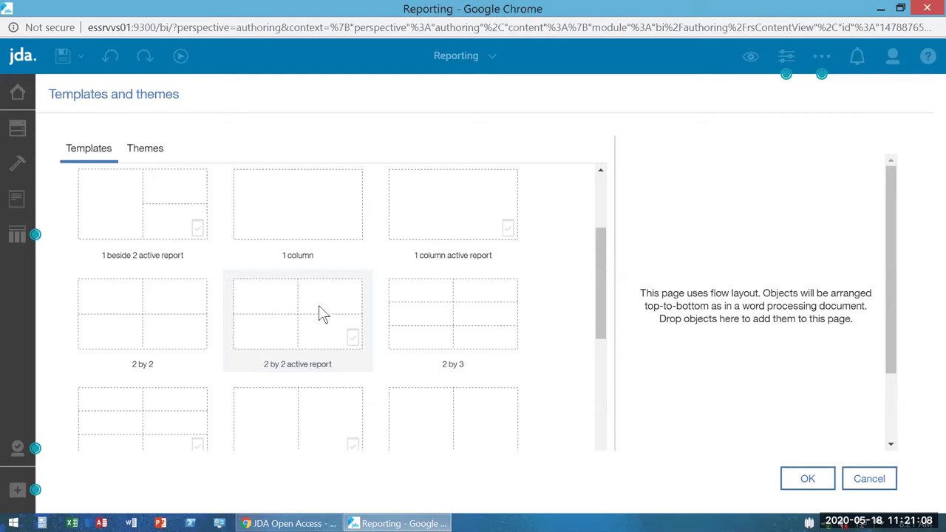
scroll(320, 307, up, 3)
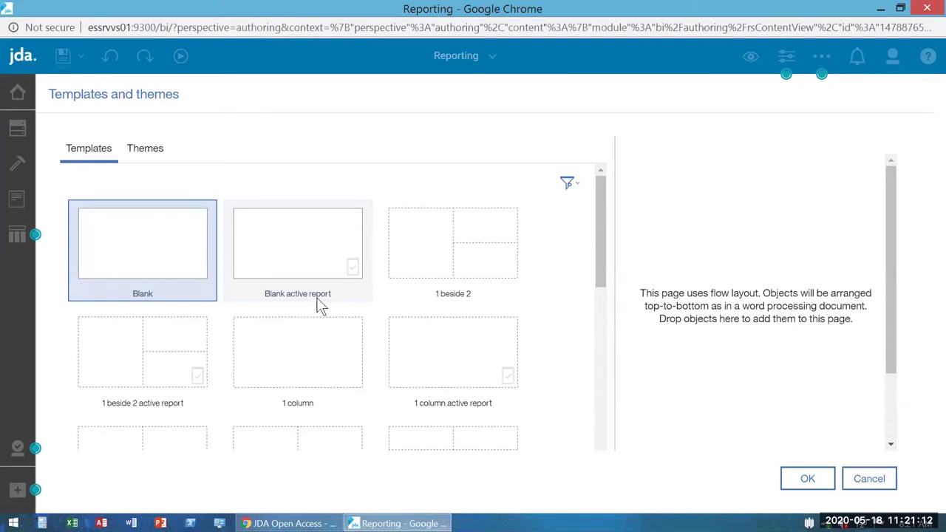
click(310, 342)
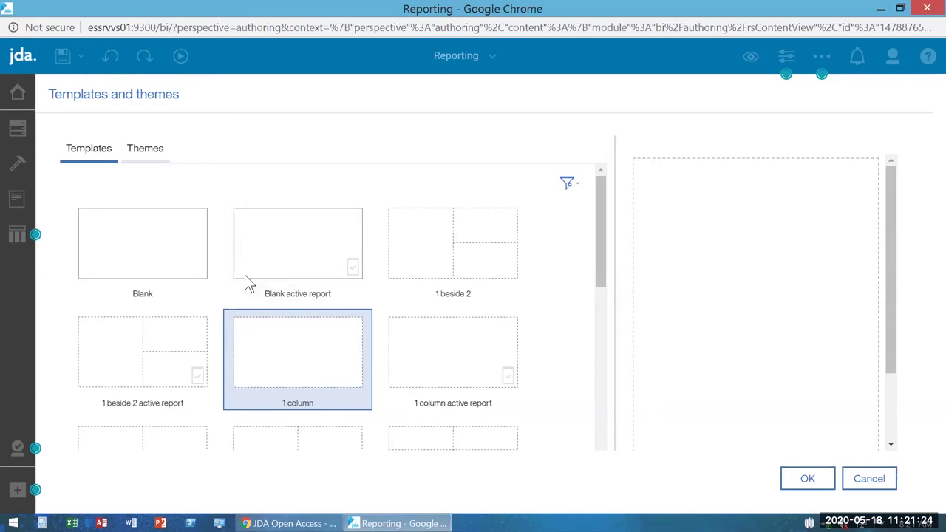
Step: Choose the Blue theme and create the report with the selected template
click(152, 149)
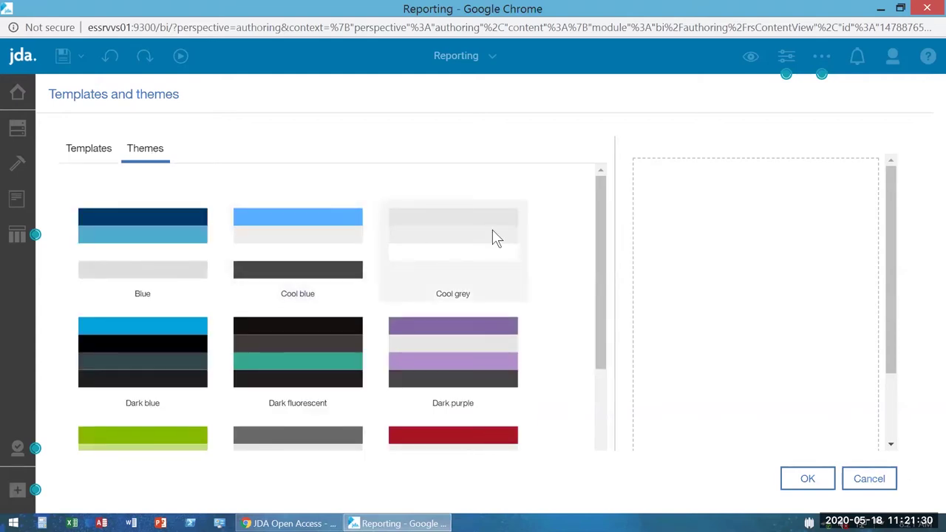
drag(600, 244, 610, 205)
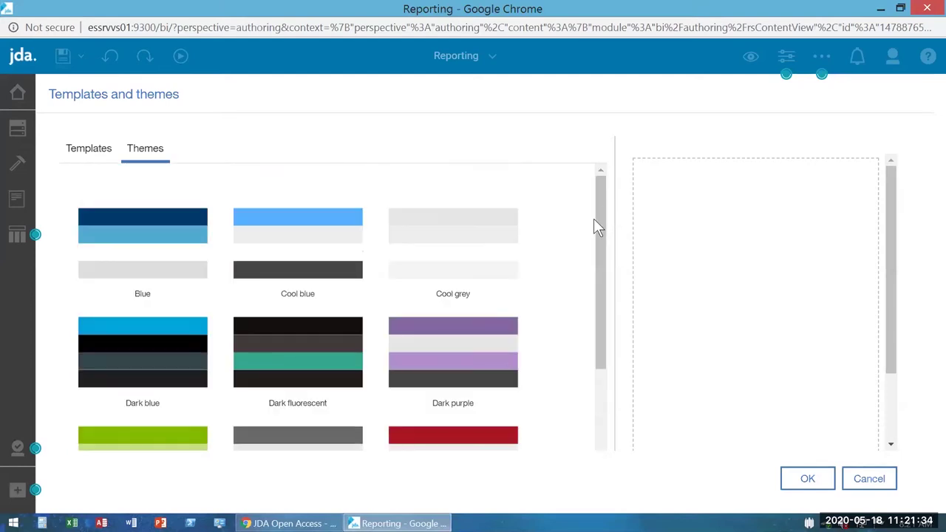
click(163, 240)
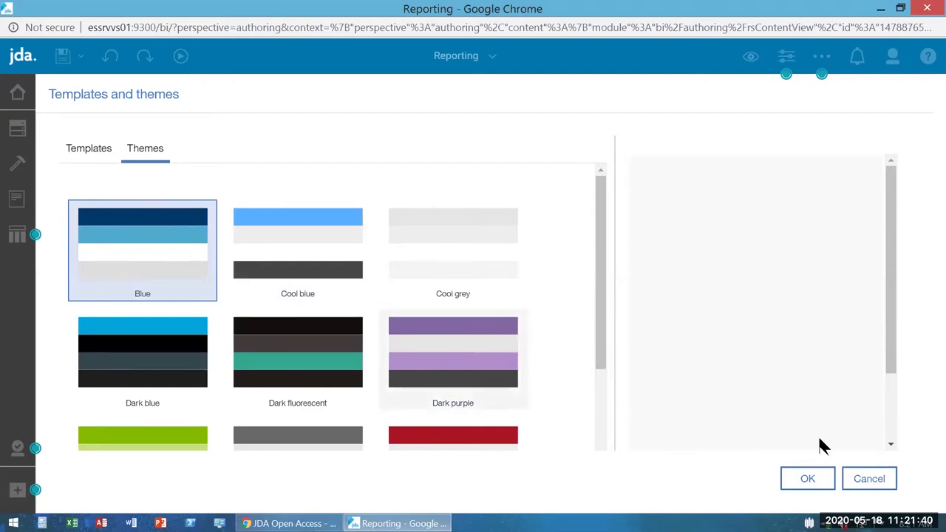
click(815, 485)
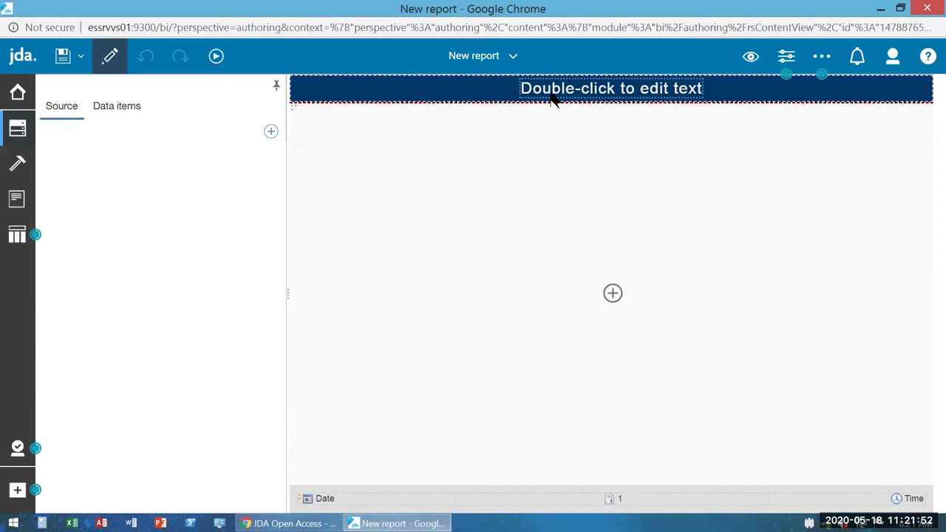
double_click(629, 93)
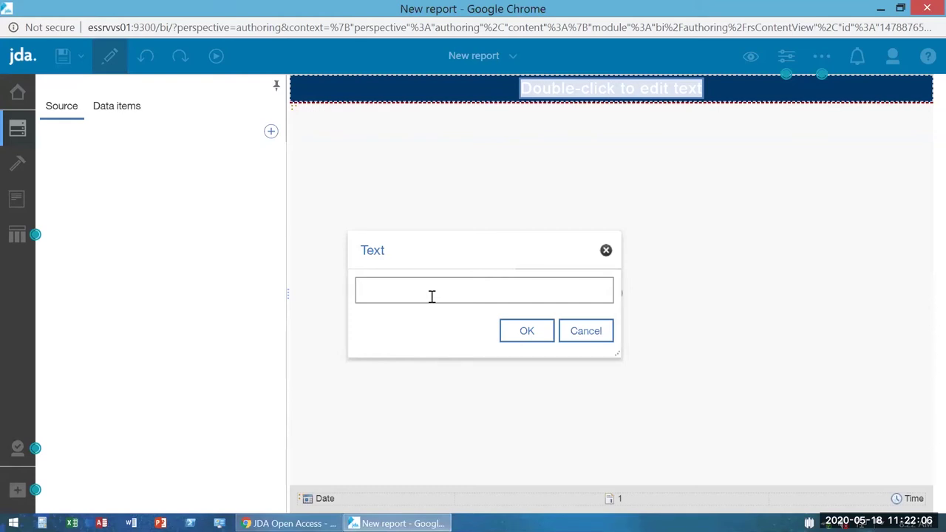
text(Space to Sales)
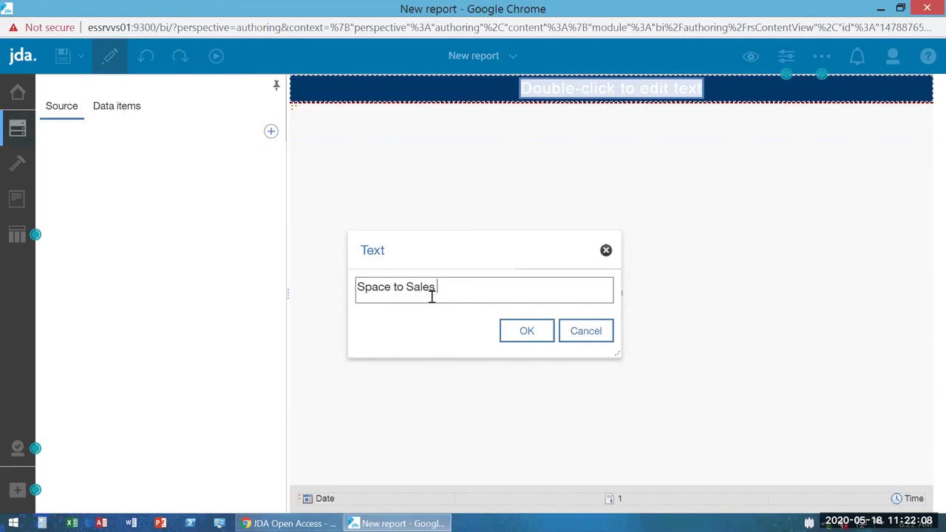
text( - PlanogrMS)
key(BackSpace)
key(BackSpace)
text(ams)
click(603, 331)
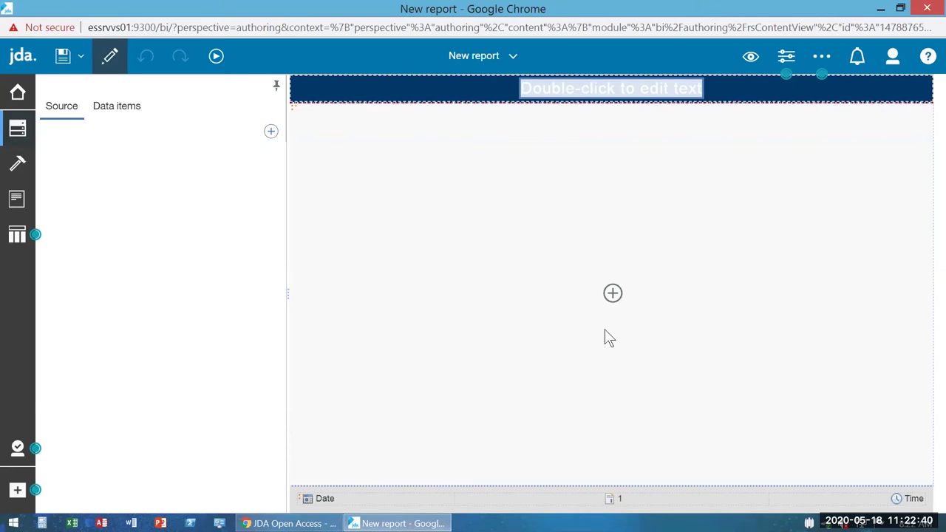
Step: Set the report's header title text to "Performance Across Planograms"
double_click(614, 87)
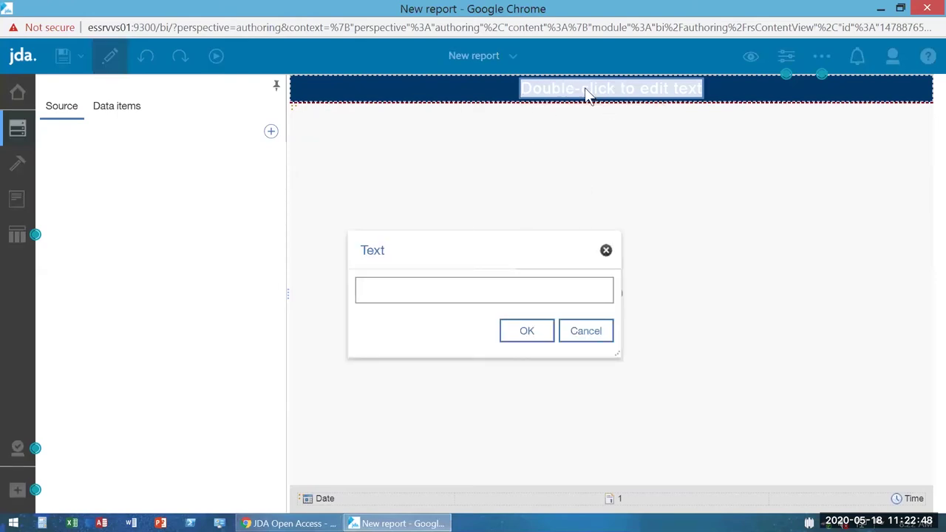
click(431, 287)
text(Performance Across Planograms)
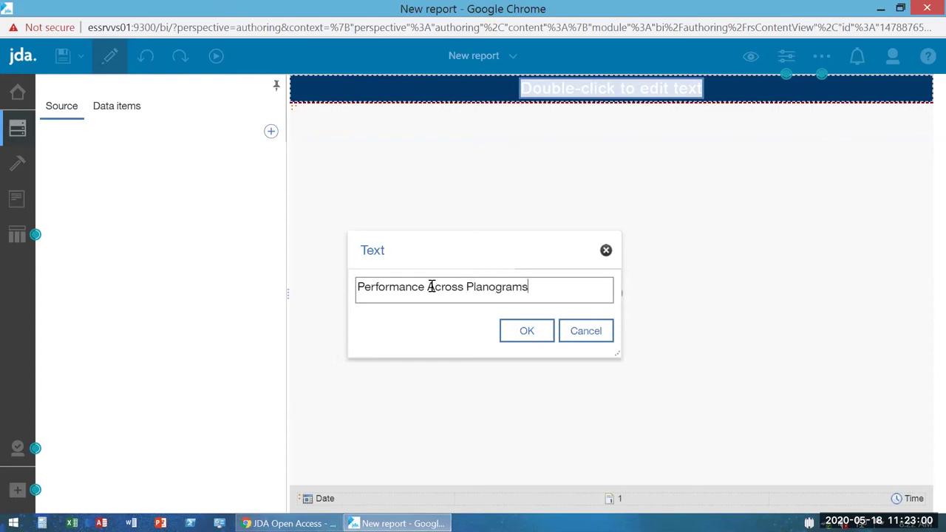
click(442, 287)
text(c)
key(BackSpace)
click(526, 332)
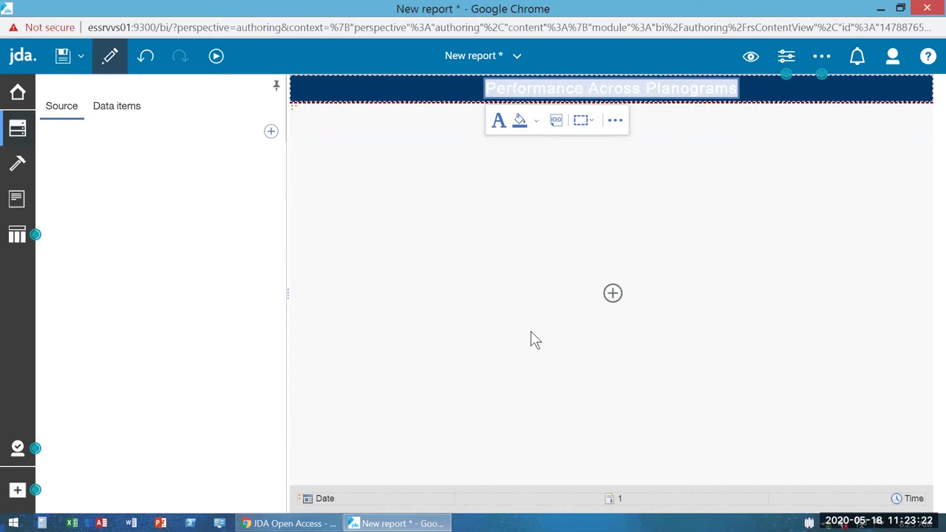
Step: Insert a crosstab into the report body with the default object and query names
click(612, 295)
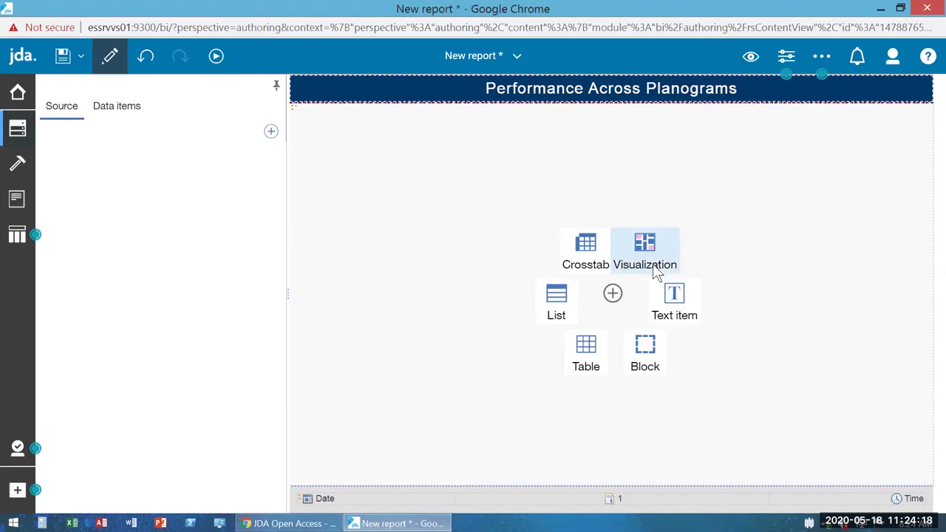
click(586, 247)
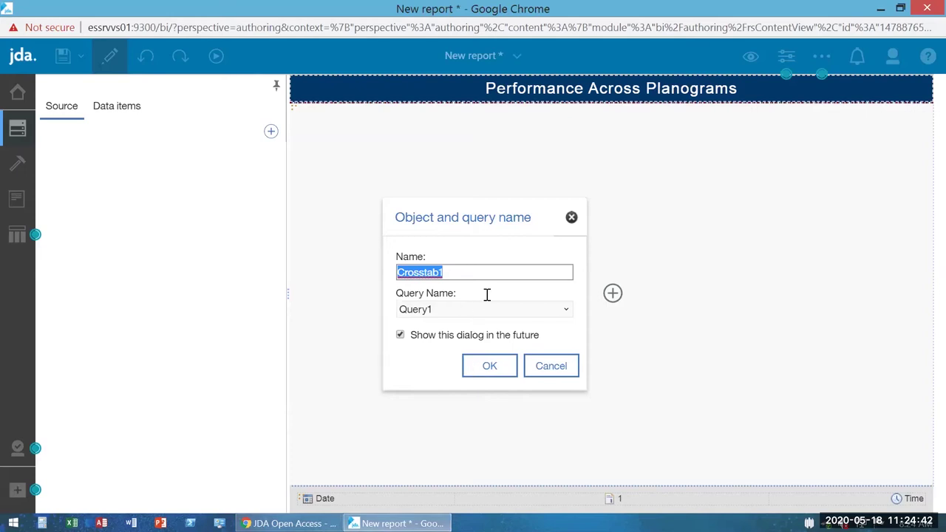
click(490, 368)
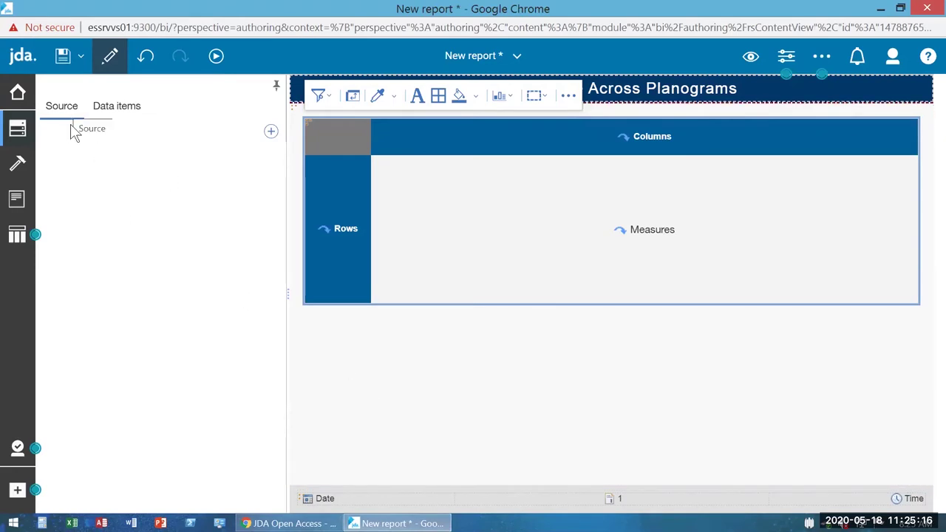
Step: Add CKB-Package from Team content as the report's data source and expand its CKB-Model
click(271, 133)
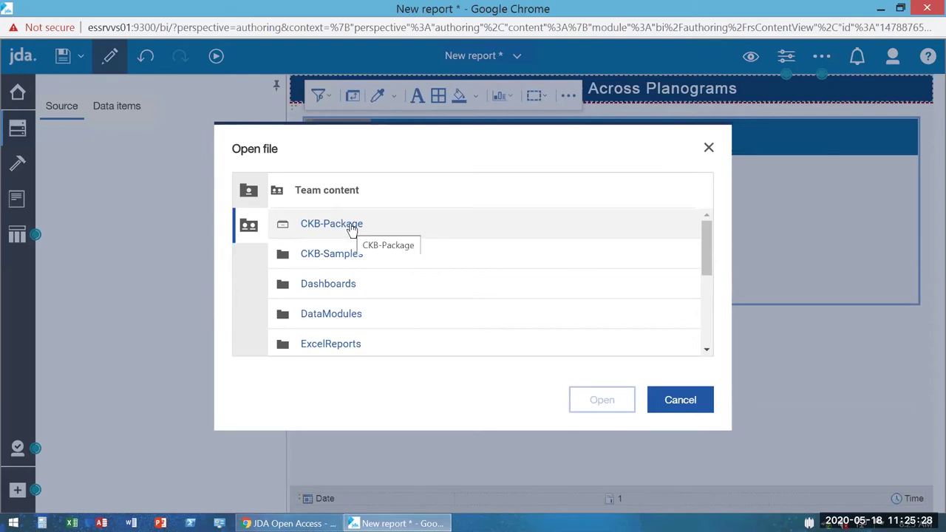
click(352, 227)
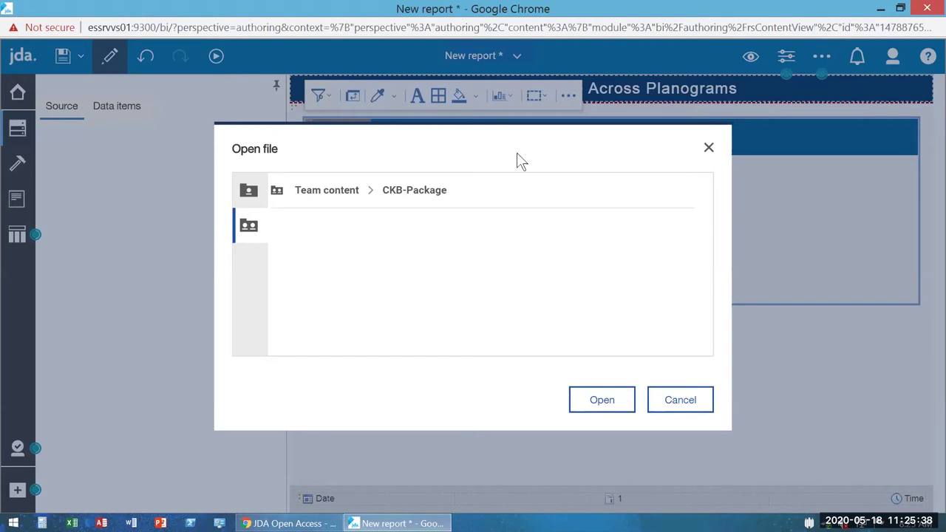
click(620, 406)
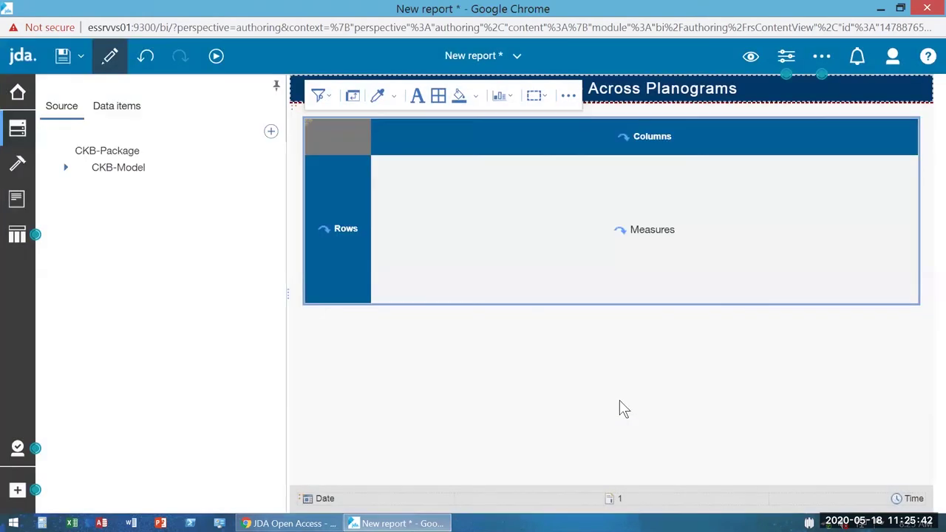
click(70, 150)
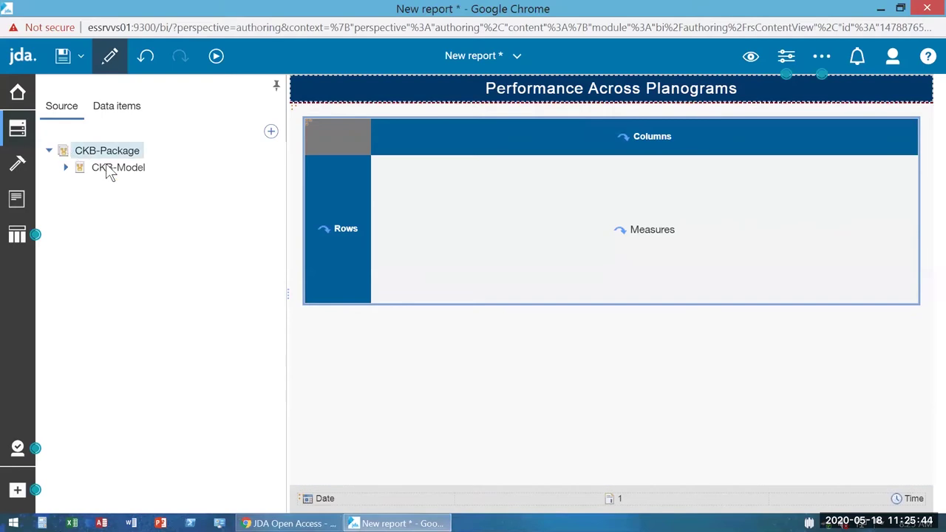
click(66, 169)
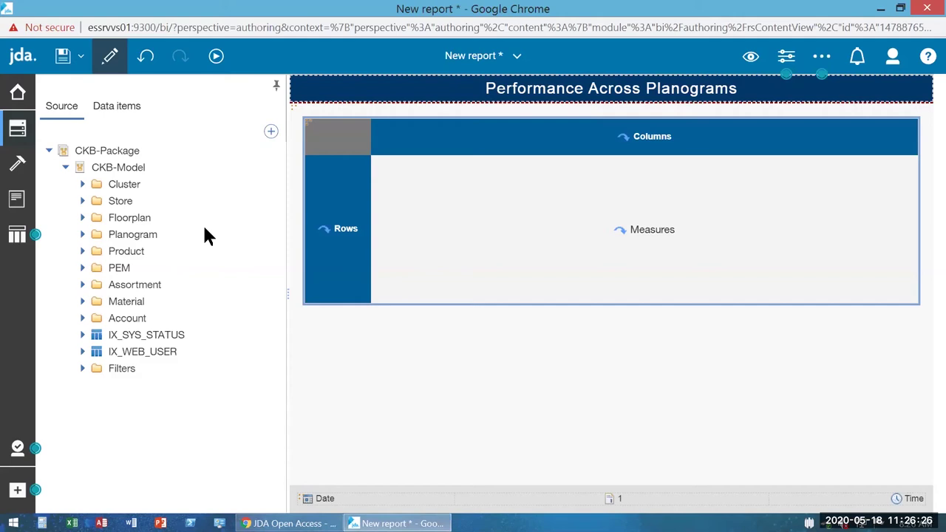
Step: Place the NAME item from the Planogram folder's IX_SPC_PLANOGRAM table in the crosstab columns
click(82, 235)
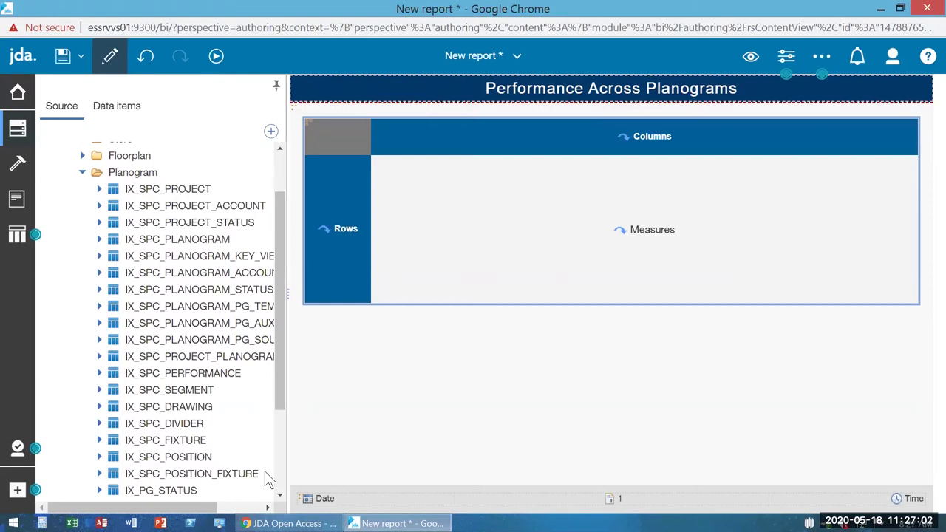
drag(168, 509, 186, 511)
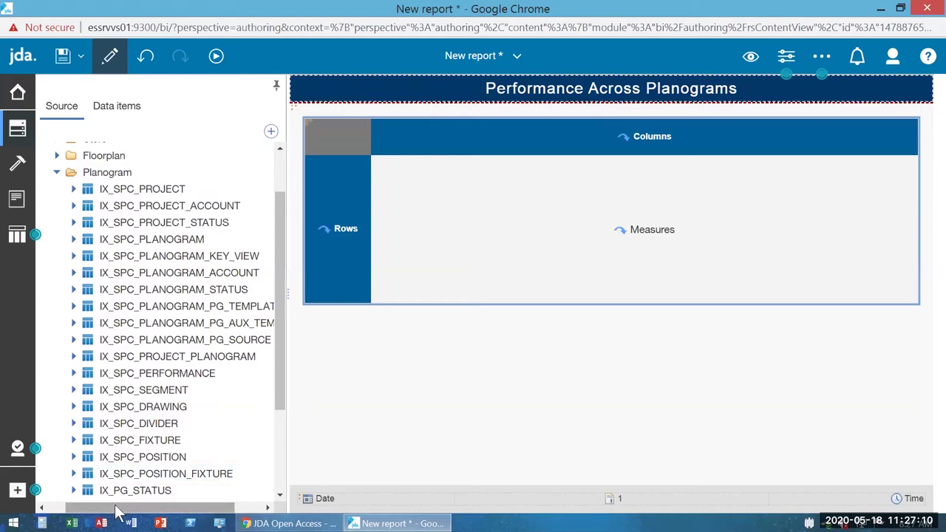
drag(118, 510, 128, 510)
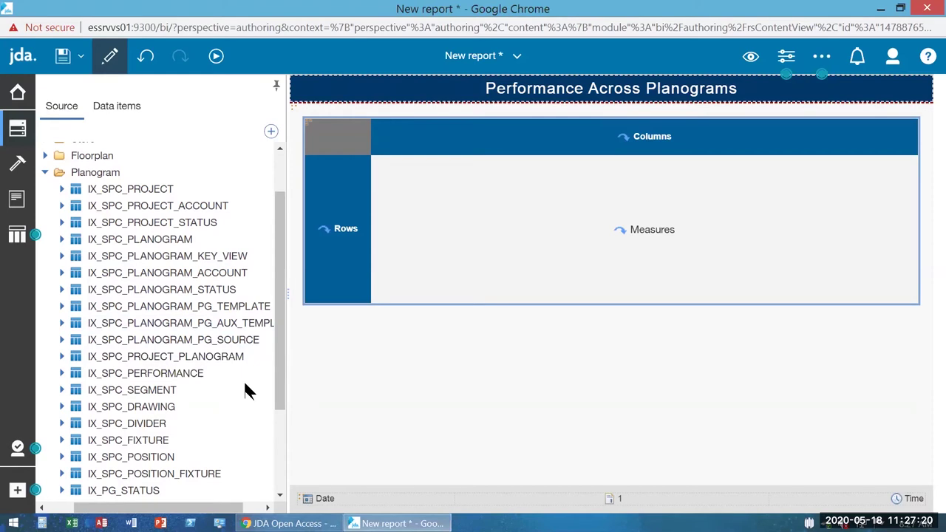
scroll(243, 392, down, 1)
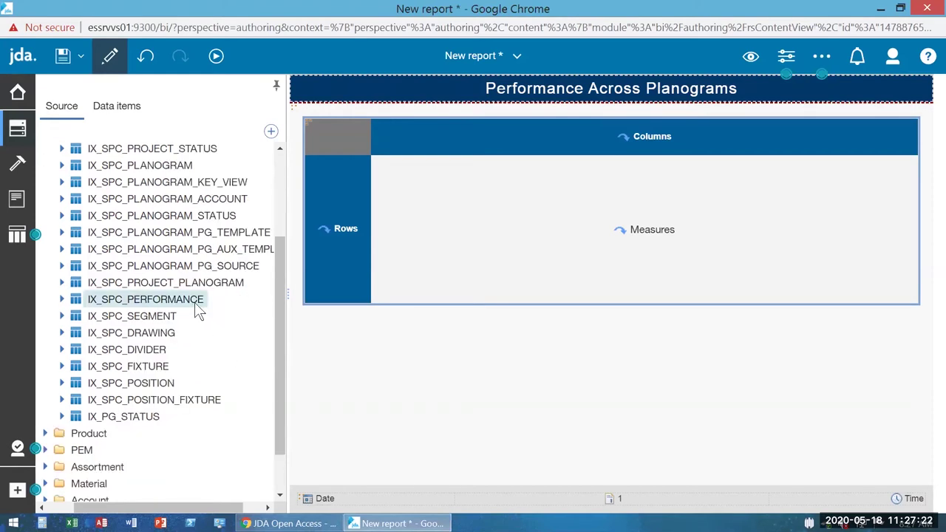
click(169, 331)
scroll(196, 286, up, 1)
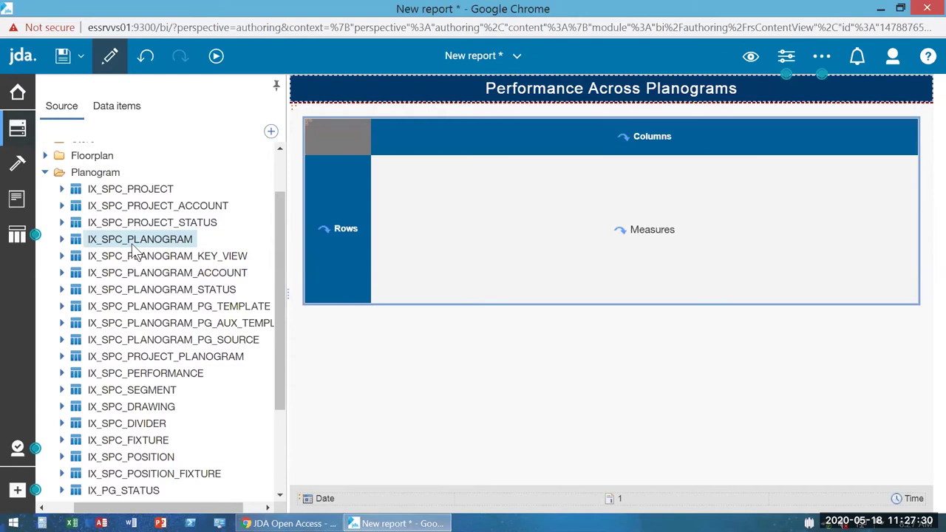
click(62, 240)
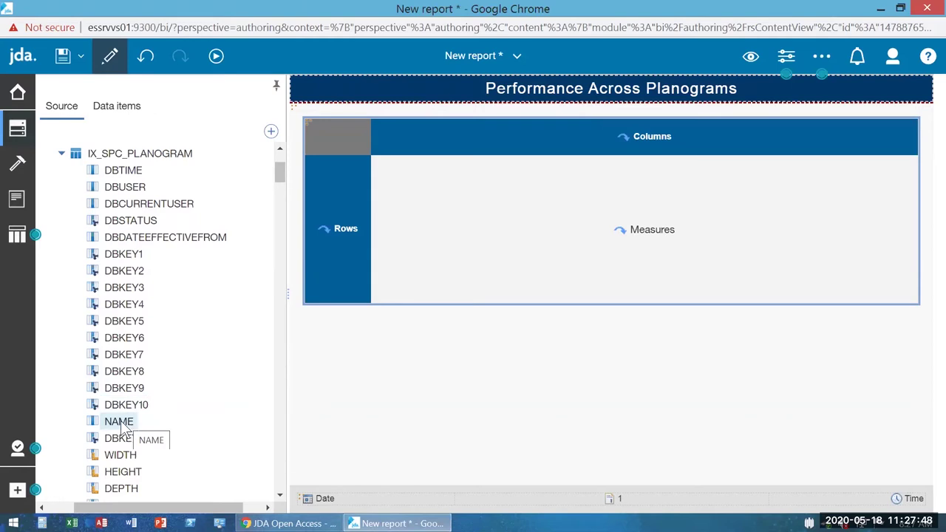
drag(150, 404, 648, 135)
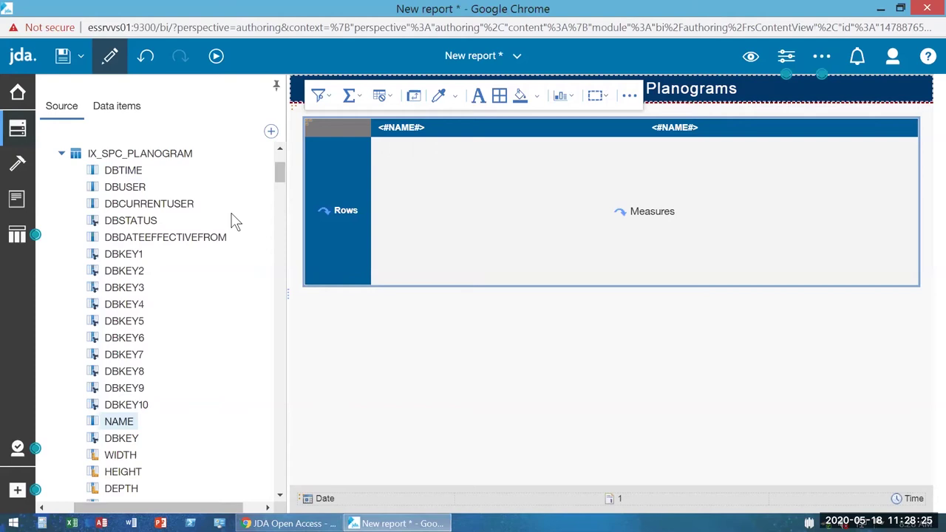
Step: Collapse the Planogram folder and place UPC from the Product folder's IX_SPC_PRODUCT table in the crosstab rows
click(63, 158)
scroll(73, 235, up, 2)
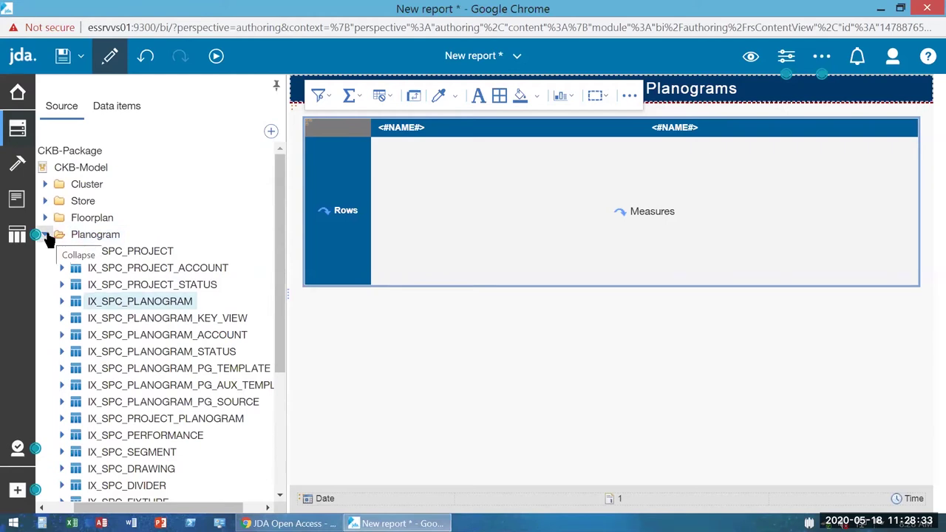
click(44, 235)
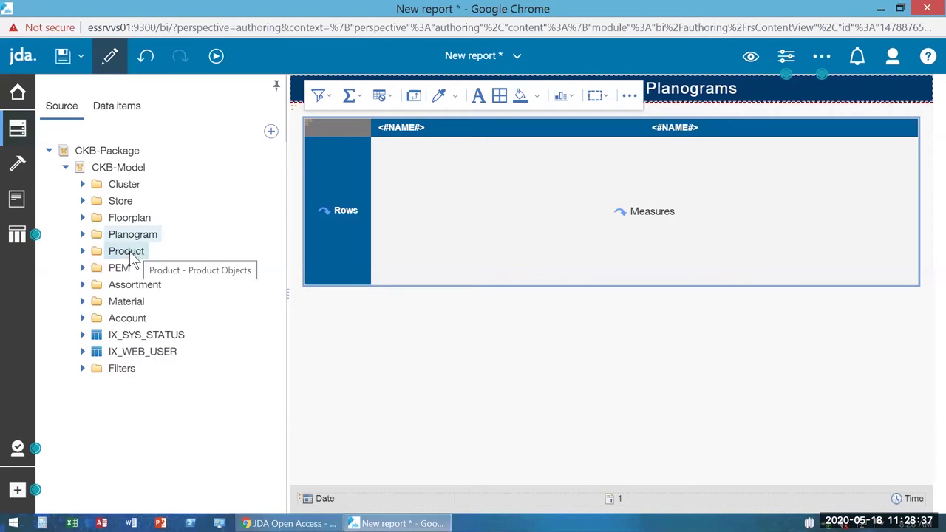
click(83, 251)
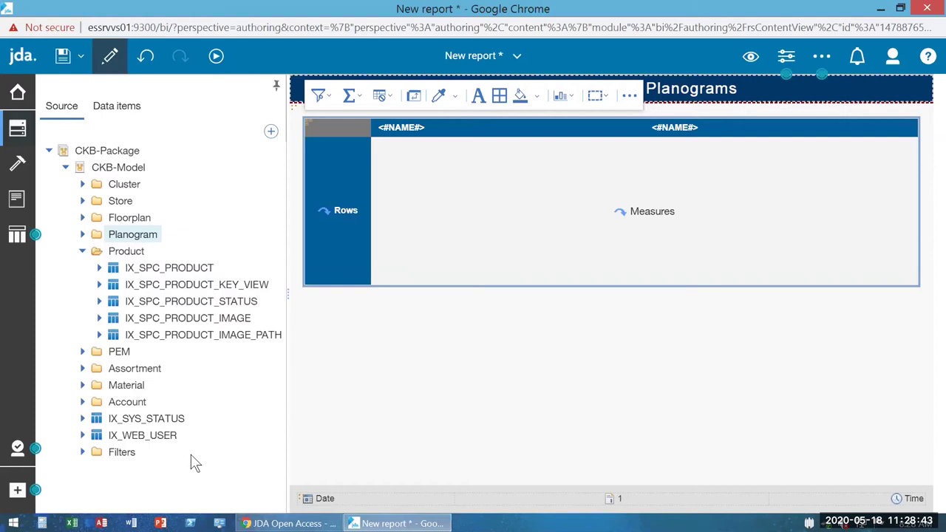
click(99, 268)
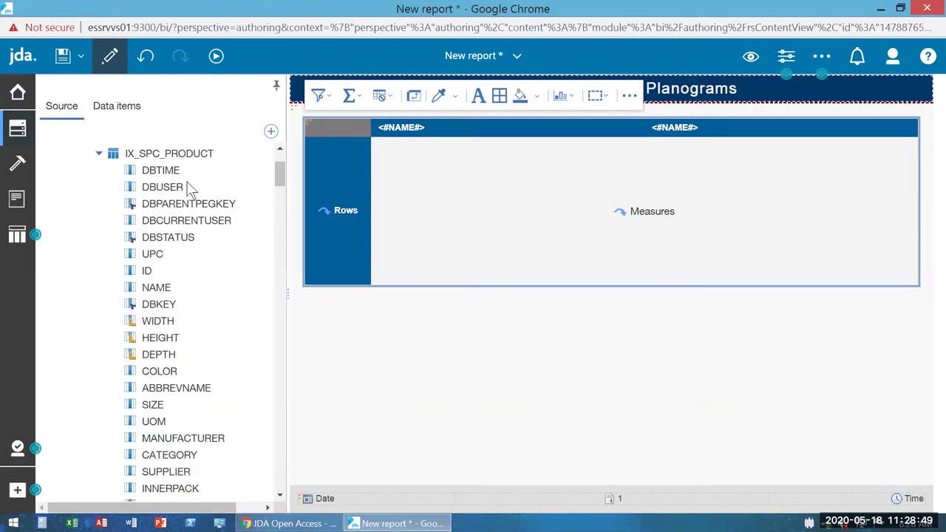
drag(155, 257, 318, 225)
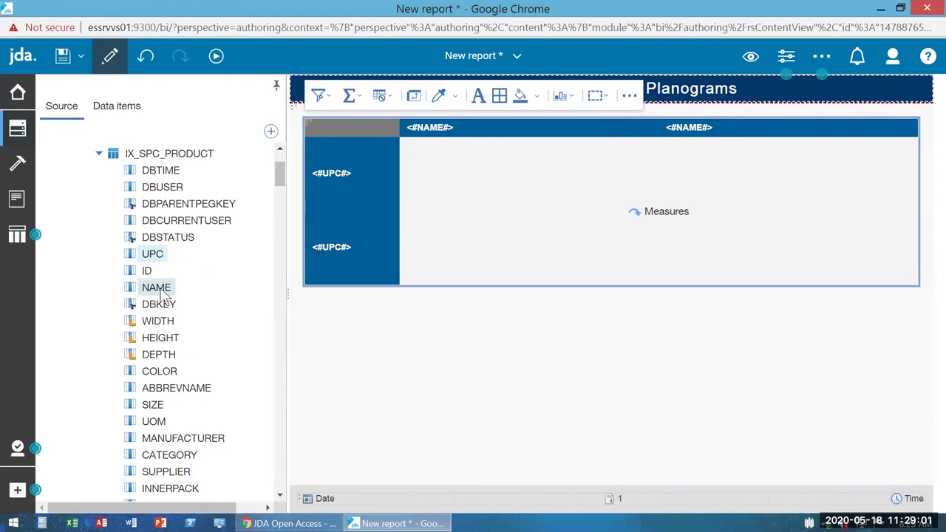
Step: Nest the product NAME item inside UPC in the crosstab rows, undoing the placement outside UPC
drag(158, 289, 340, 207)
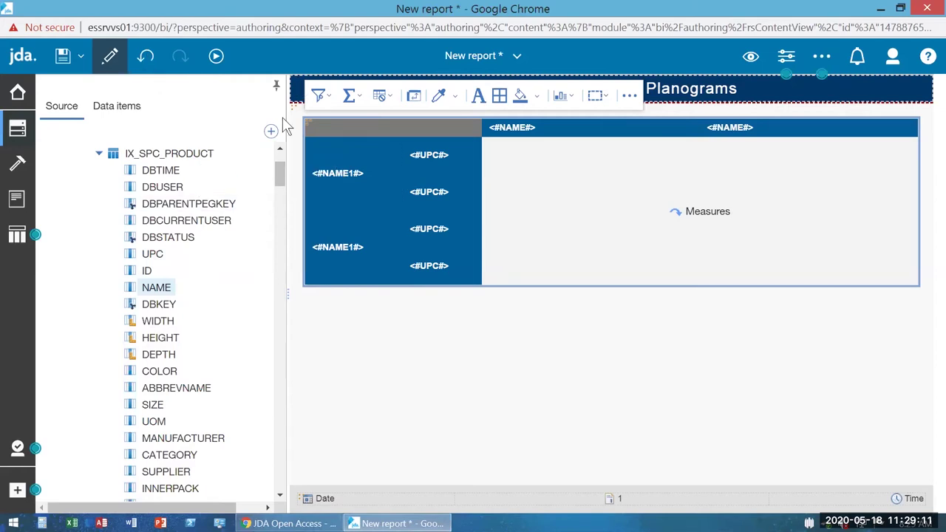
click(147, 57)
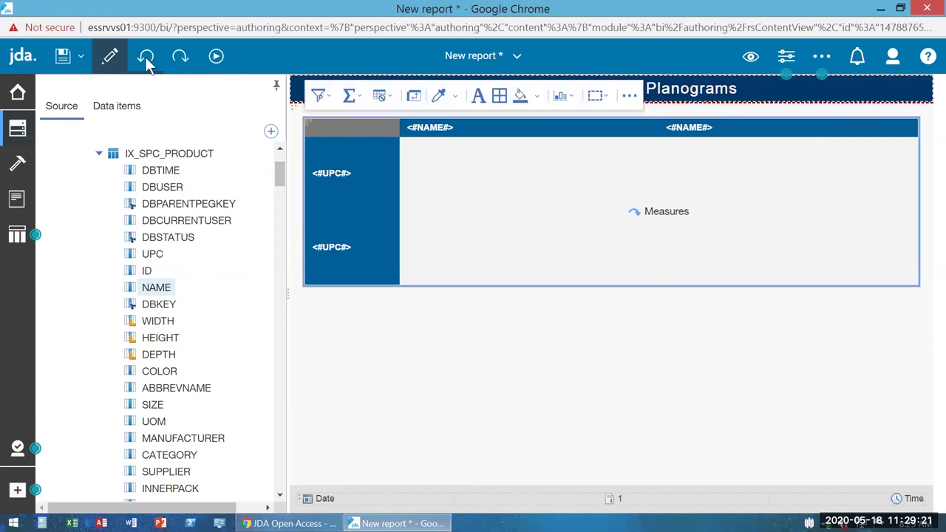
drag(168, 292, 397, 184)
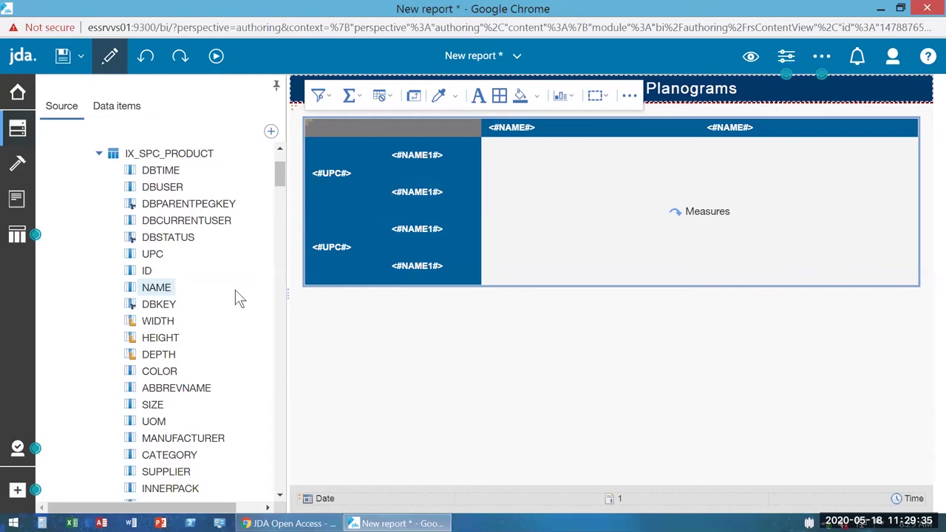
Step: Find BRAND in the IX_SPC_PRODUCT table and nest it inside the product name in the crosstab rows
scroll(200, 329, down, 1)
scroll(203, 333, down, 15)
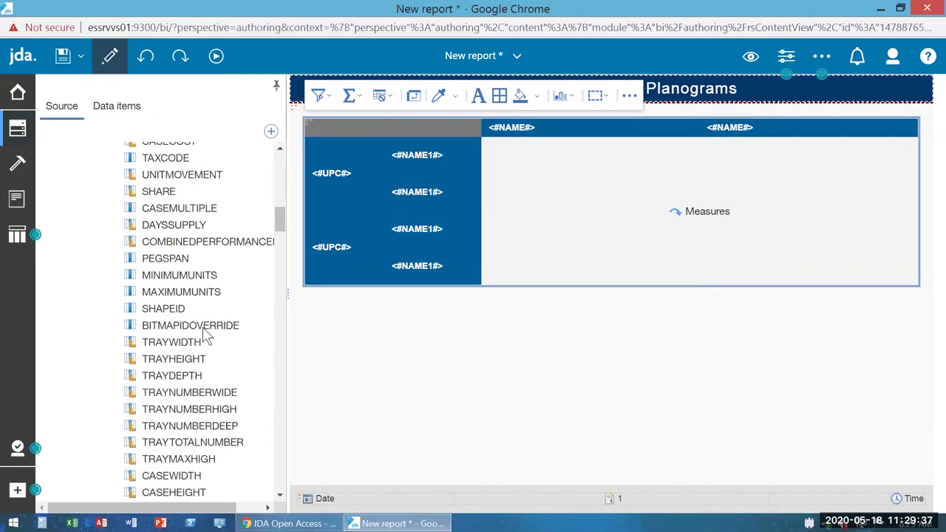
scroll(205, 333, down, 8)
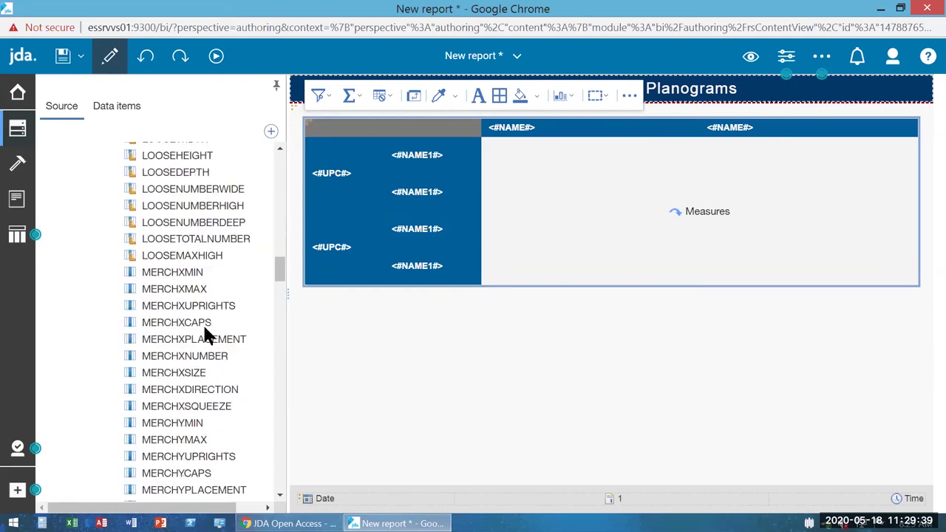
scroll(207, 334, down, 13)
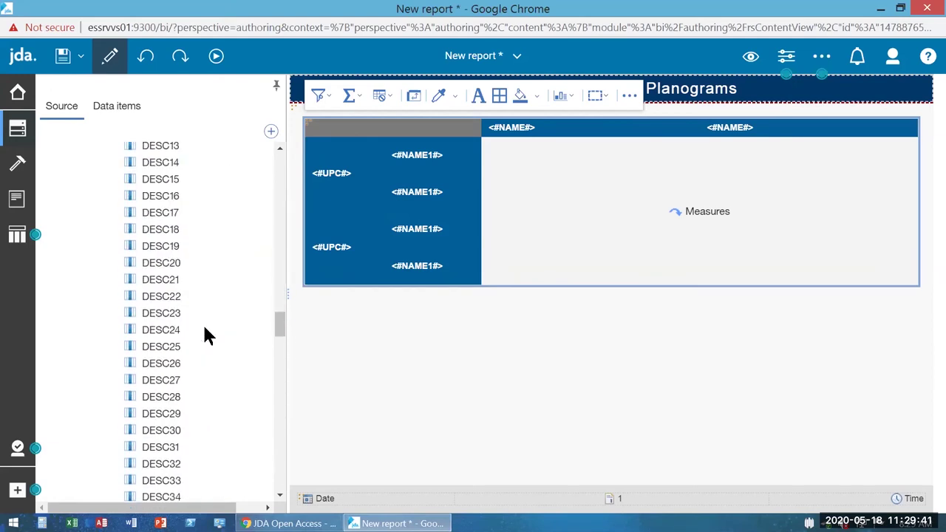
scroll(206, 334, down, 18)
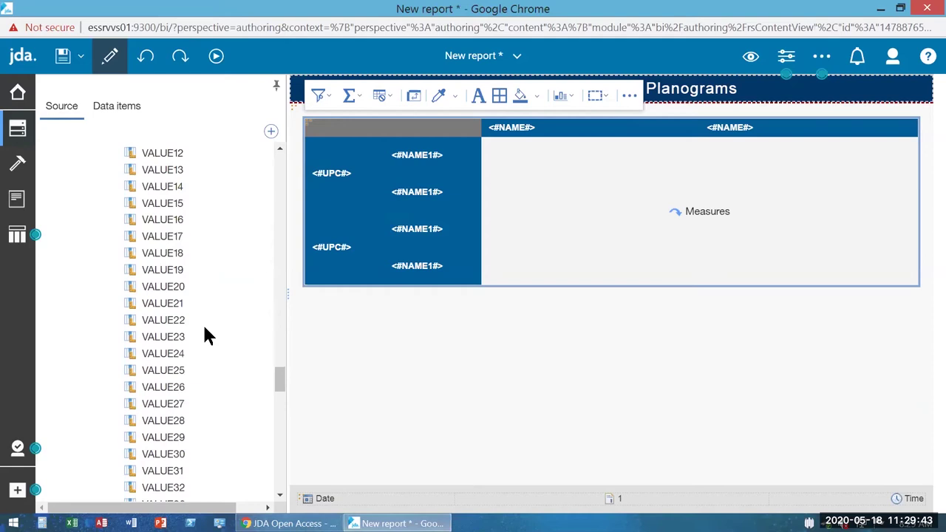
scroll(207, 329, down, 9)
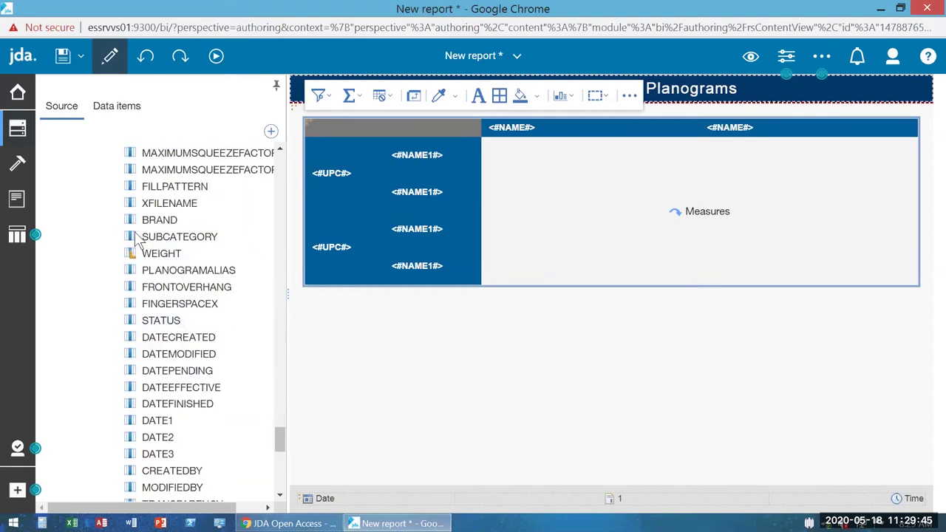
drag(164, 223, 481, 198)
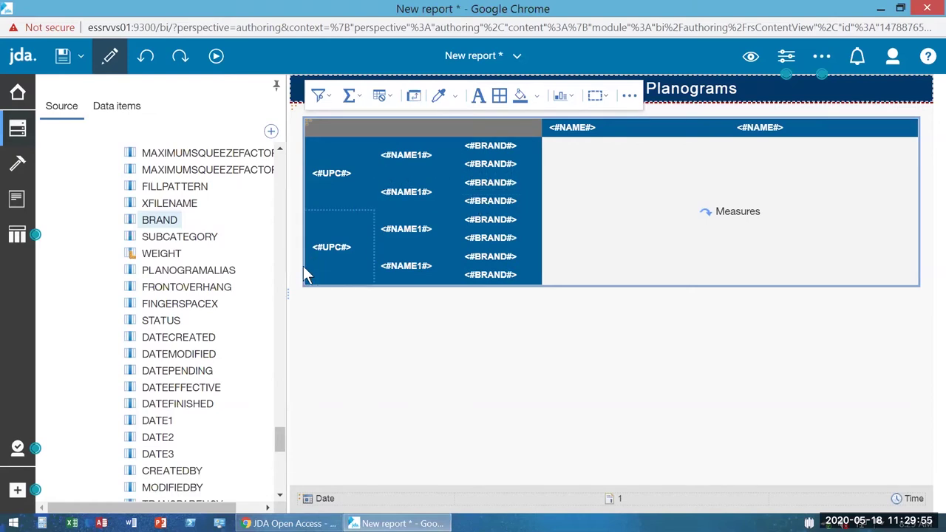
Step: Collapse the Product folder in the CKB-Model source tree
click(159, 253)
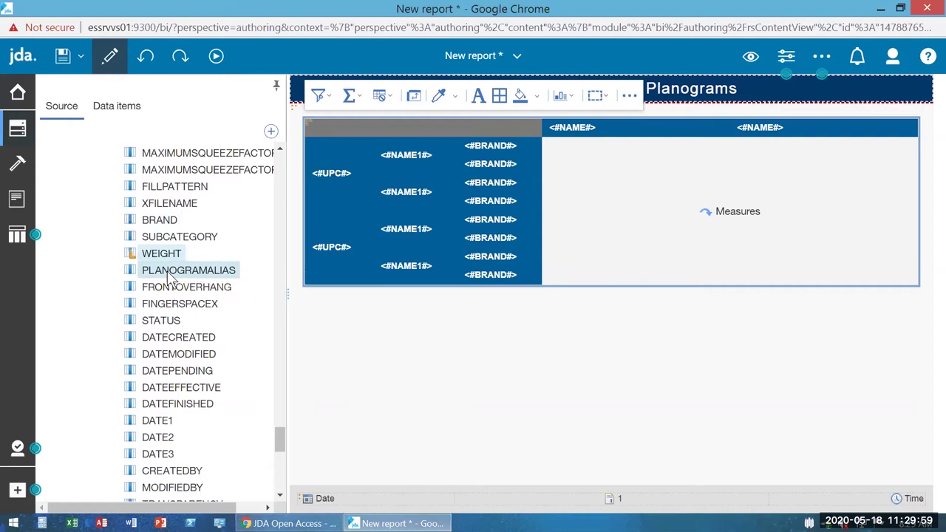
scroll(159, 222, up, 10)
scroll(151, 176, up, 10)
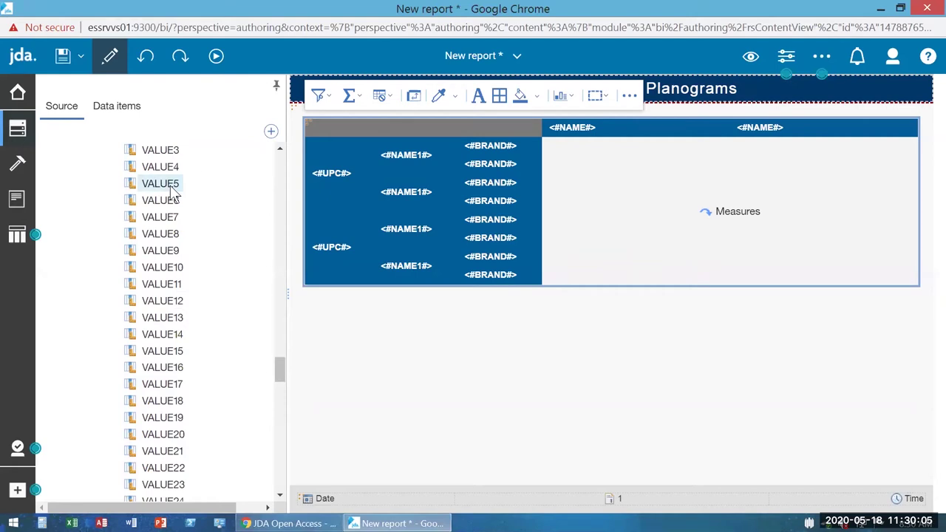
drag(280, 365, 273, 151)
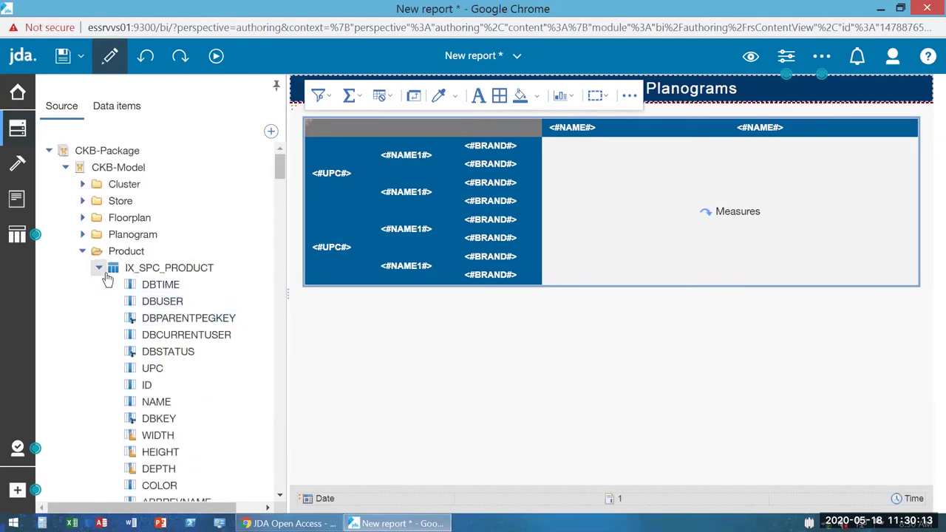
click(83, 251)
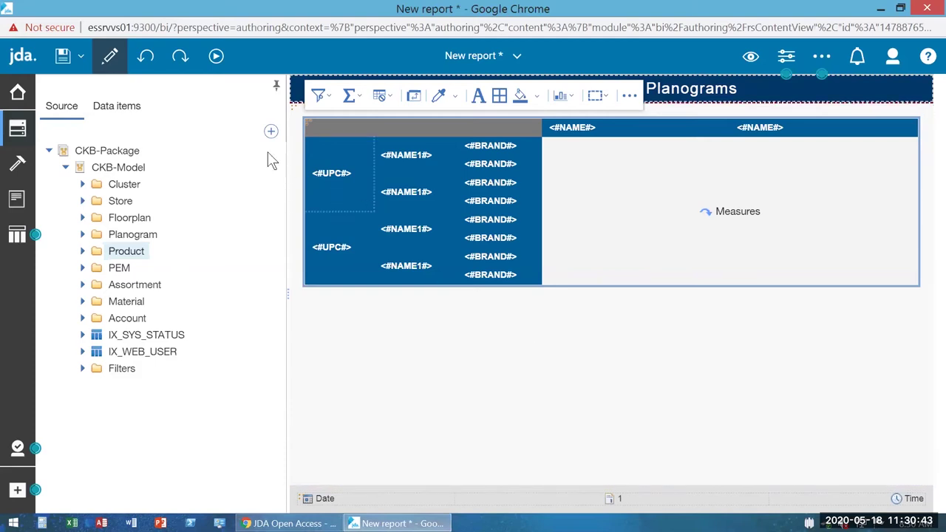
Step: Preview the report with live data, examine the planogram columns and product rows, and return to editing
click(110, 58)
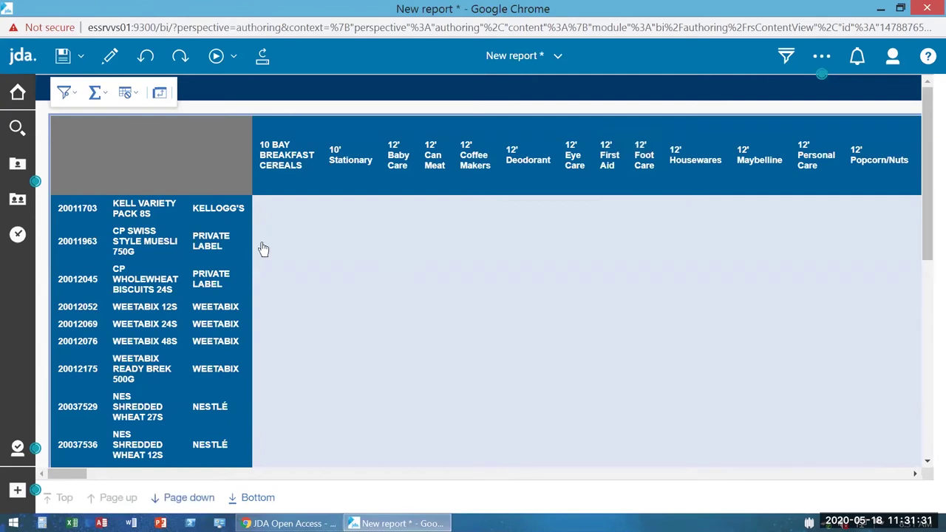
scroll(102, 251, down, 2)
scroll(126, 222, up, 2)
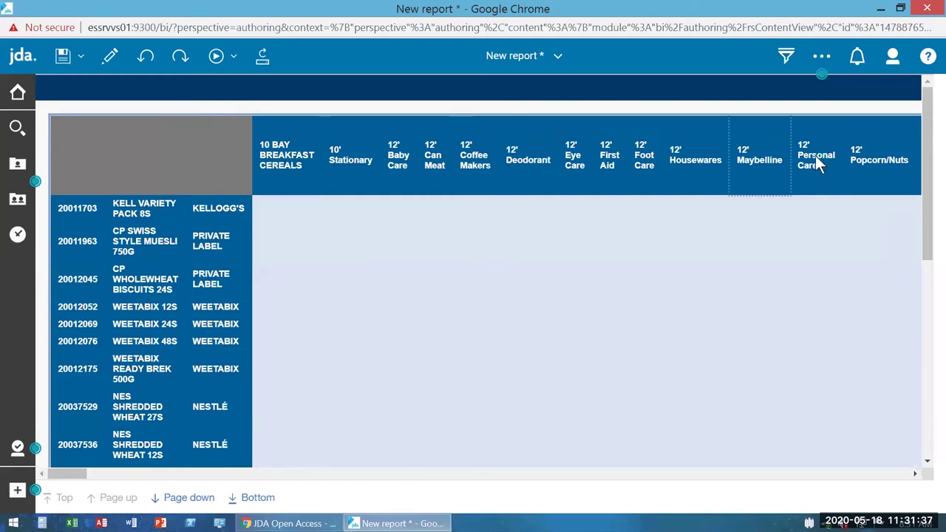
drag(67, 471, 135, 473)
drag(186, 491, 50, 480)
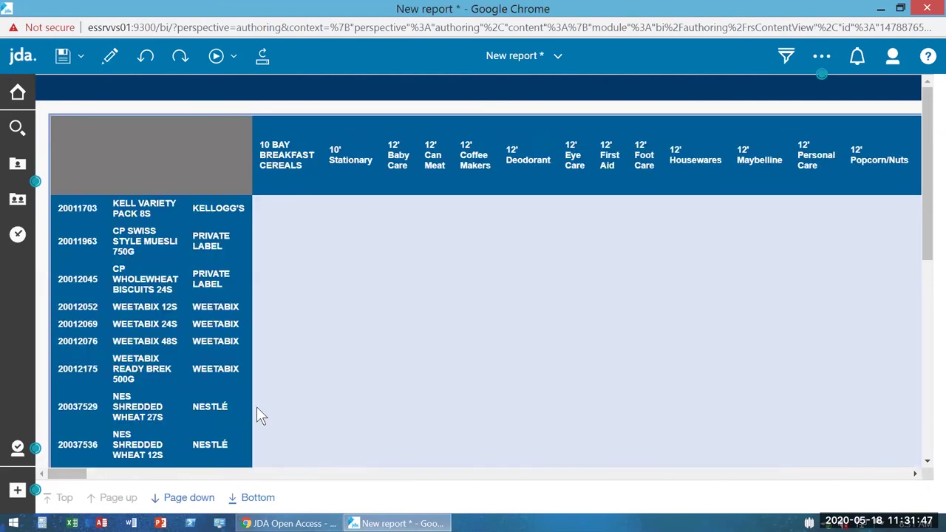
scroll(277, 371, down, 2)
scroll(275, 377, down, 3)
scroll(278, 381, up, 5)
scroll(381, 182, down, 10)
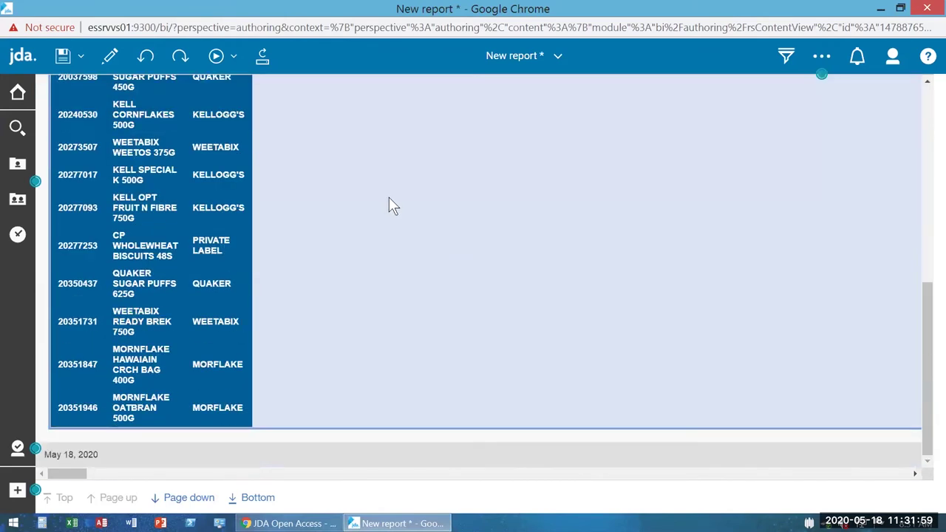
scroll(392, 205, up, 10)
scroll(392, 202, down, 10)
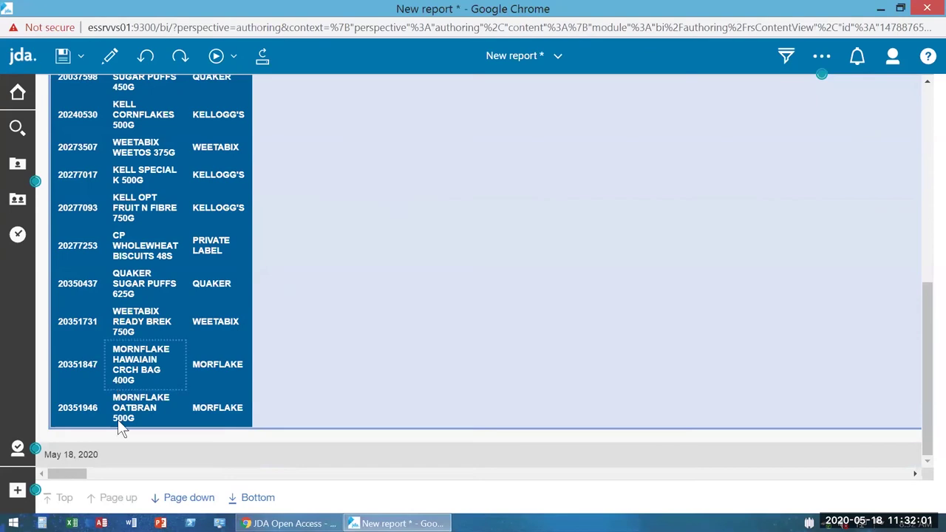
scroll(191, 193, up, 4)
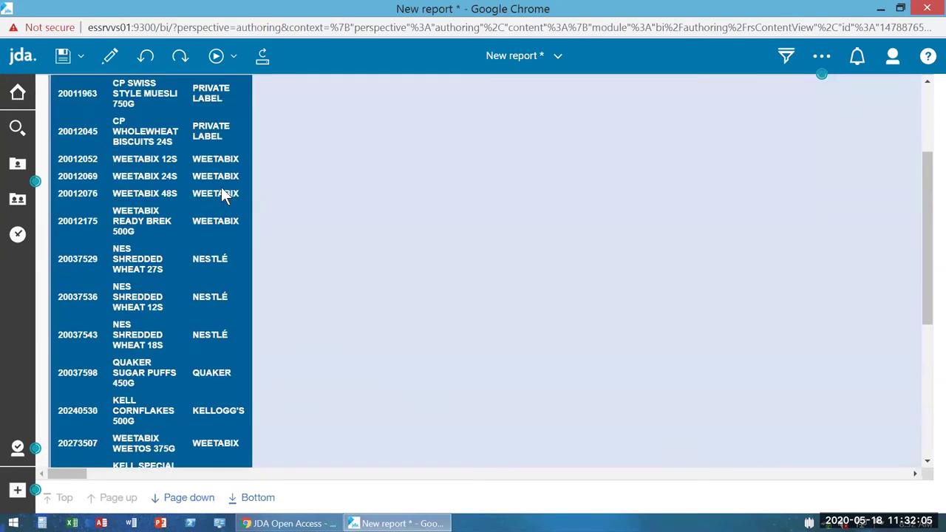
click(195, 499)
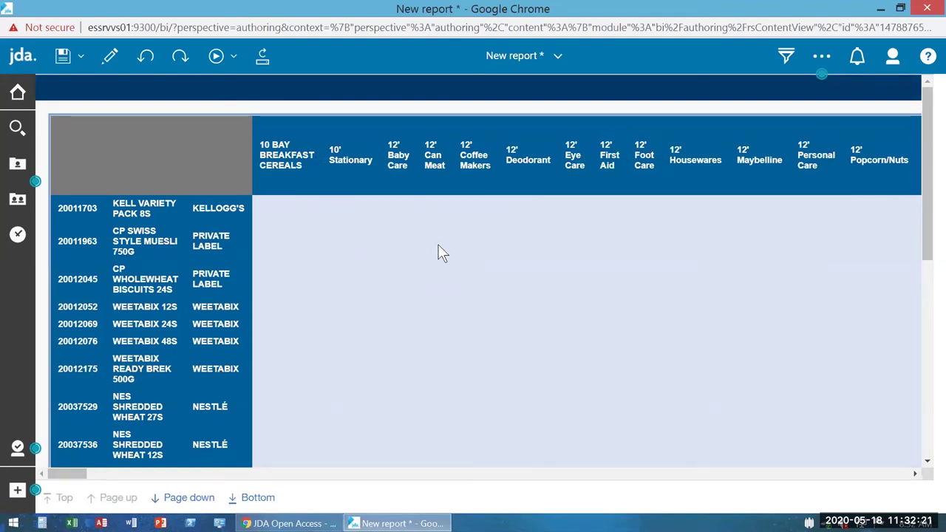
click(111, 57)
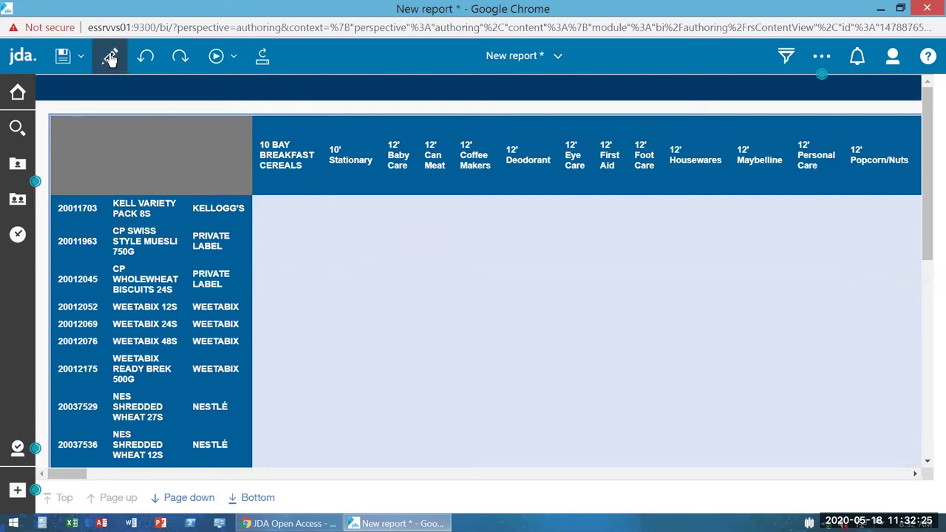
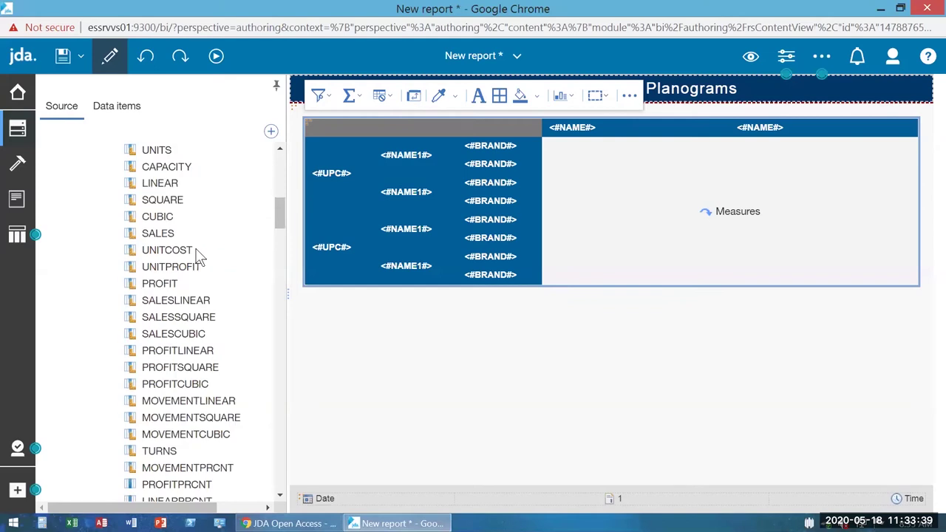
Step: Find FACINGS among the performance items and place it in the crosstab's measures area
scroll(199, 257, down, 2)
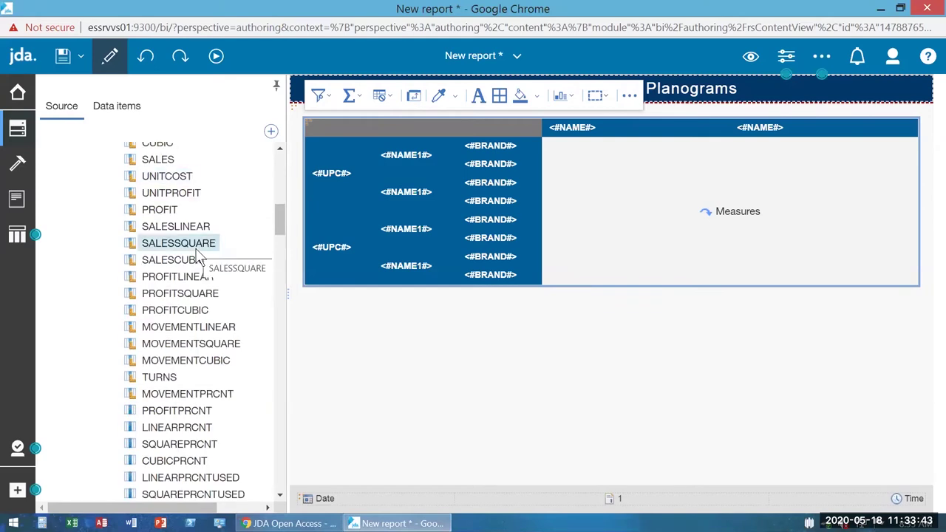
scroll(199, 258, up, 4)
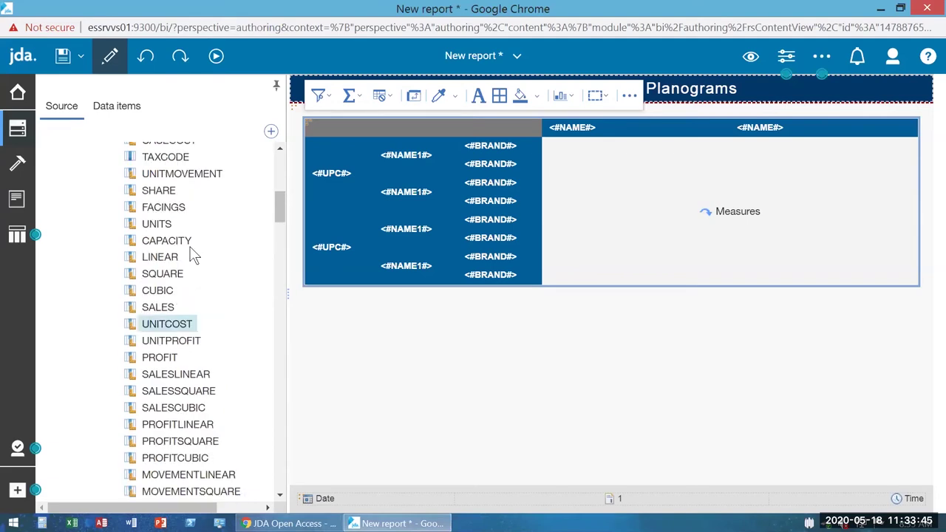
scroll(168, 244, up, 2)
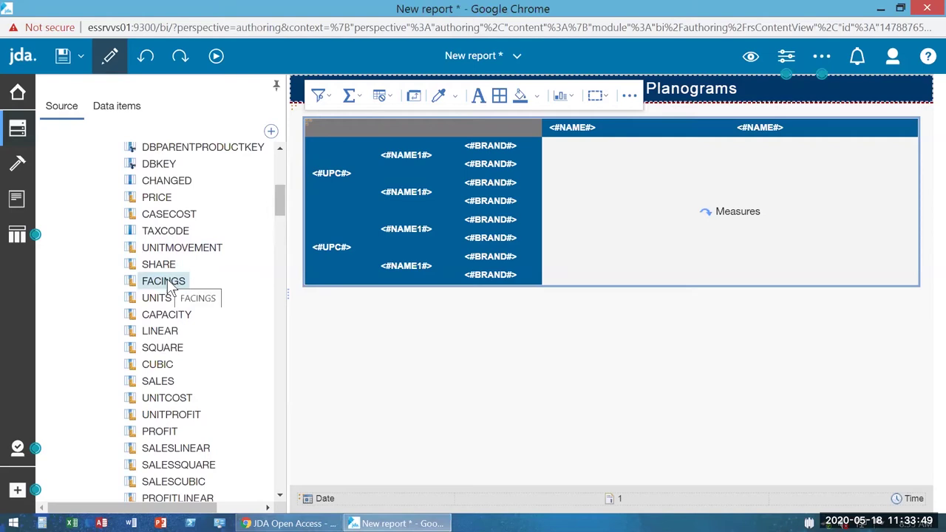
click(446, 280)
drag(669, 201, 670, 201)
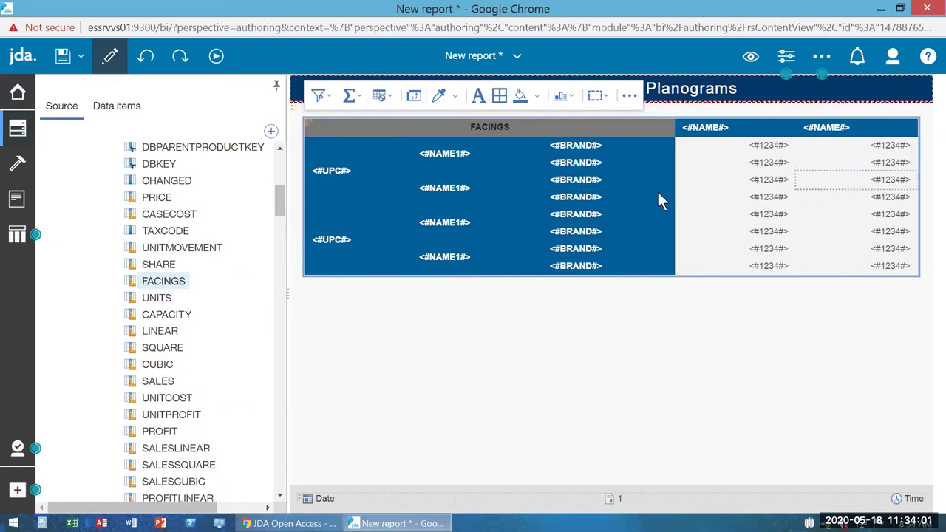
Step: Try adding SALES to the measures area, and undo both the SALES and FACINGS placements
drag(163, 379, 803, 211)
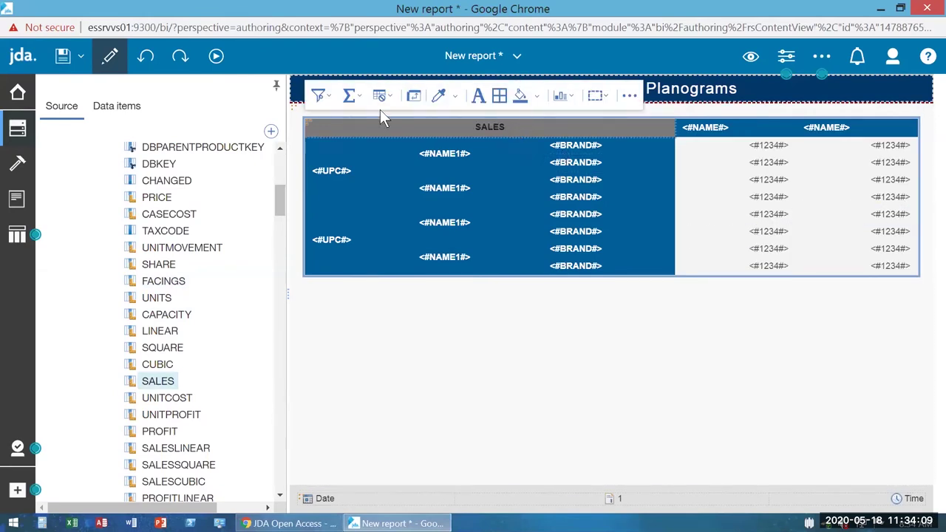
click(148, 58)
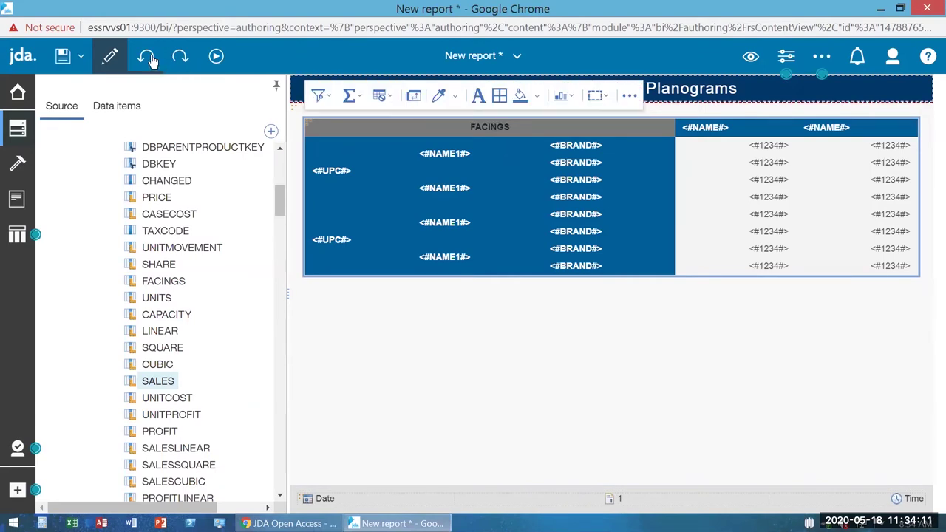
click(149, 59)
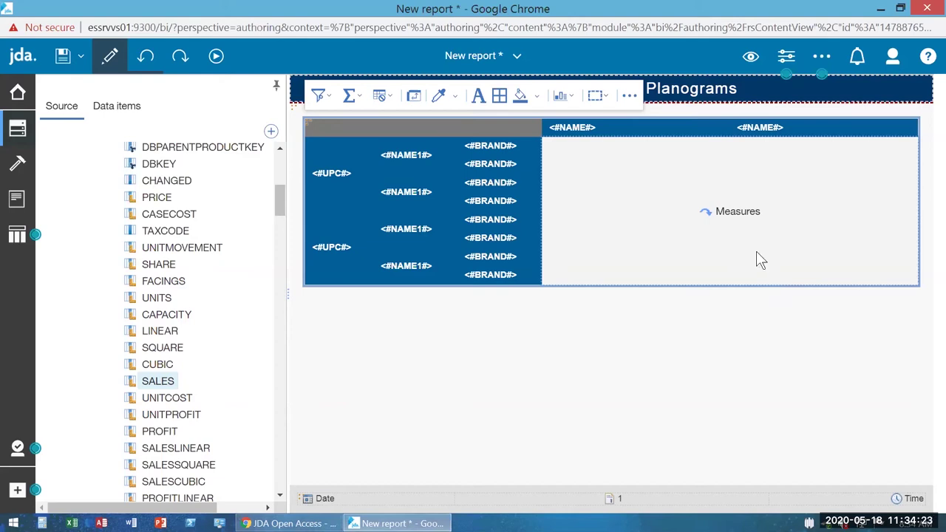
Step: Nest FACINGS beneath the planogram NAME in the crosstab columns and place SALES beside it
drag(162, 289, 608, 144)
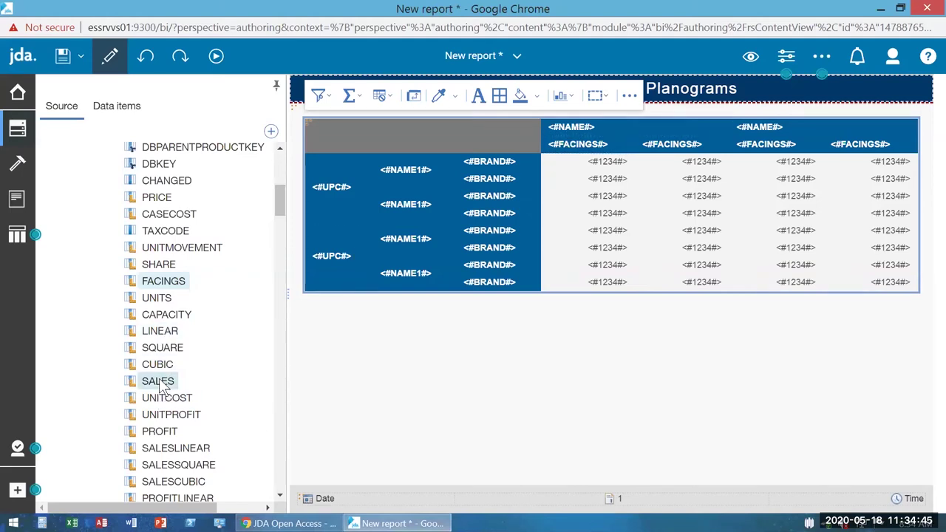
mouse_move(164, 390)
mouse_down()
mouse_move(261, 392)
mouse_move(401, 319)
mouse_move(608, 165)
mouse_up()
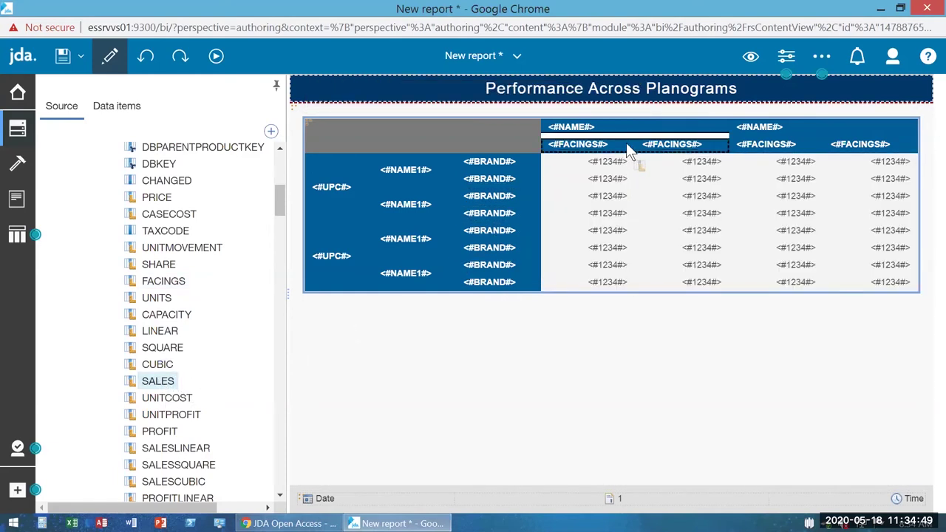
click(854, 148)
mouse_move(854, 148)
mouse_down()
mouse_move(924, 158)
mouse_move(920, 151)
mouse_up()
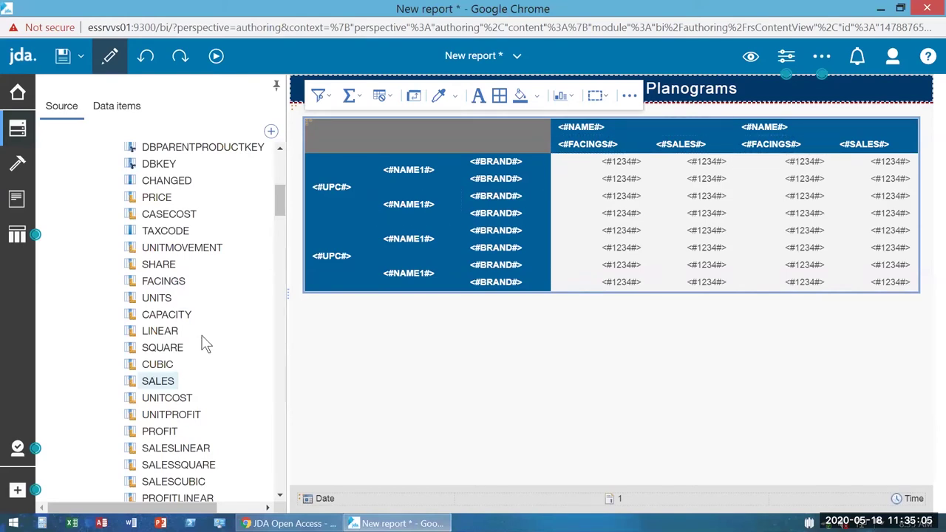
Step: Find UNITMOVEMENT in the source list and add it after SALES beneath the planogram NAME columns
scroll(205, 344, down, 1)
scroll(205, 344, down, 2)
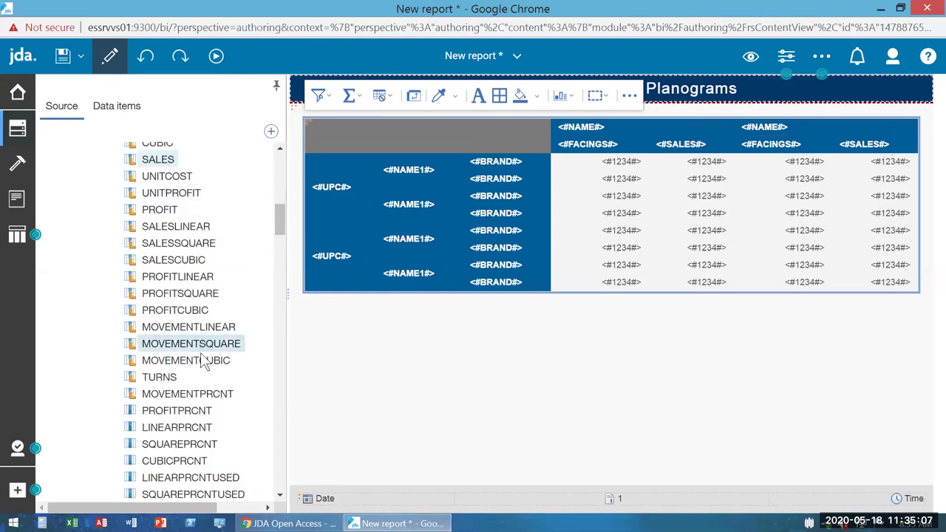
scroll(198, 340, down, 2)
scroll(193, 339, up, 3)
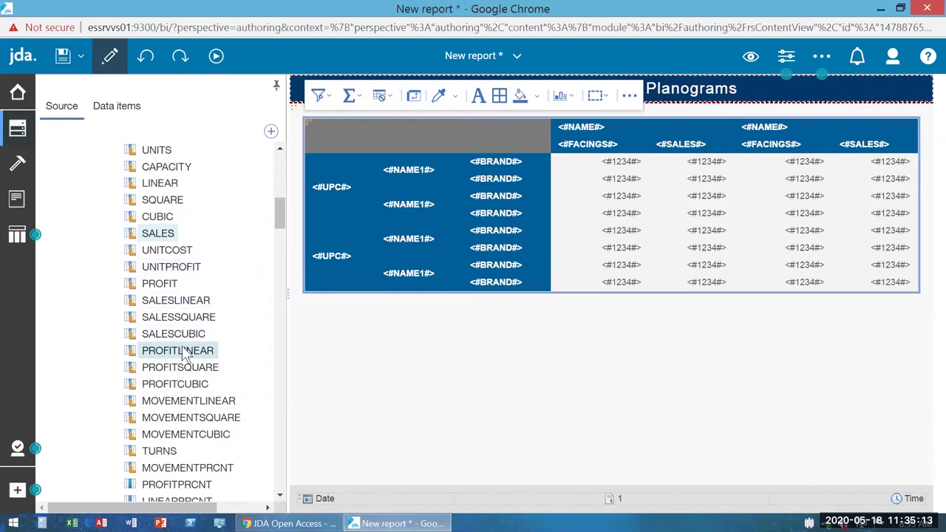
scroll(185, 351, up, 1)
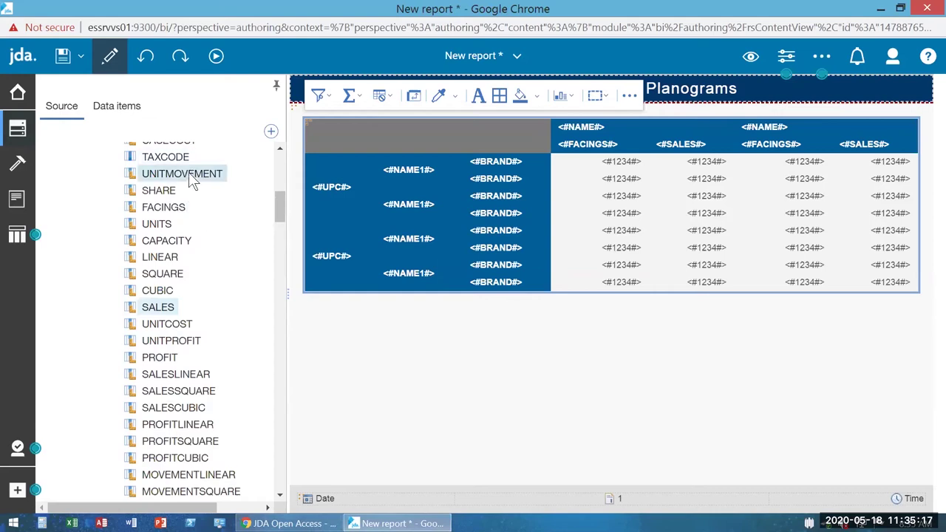
drag(175, 176, 919, 151)
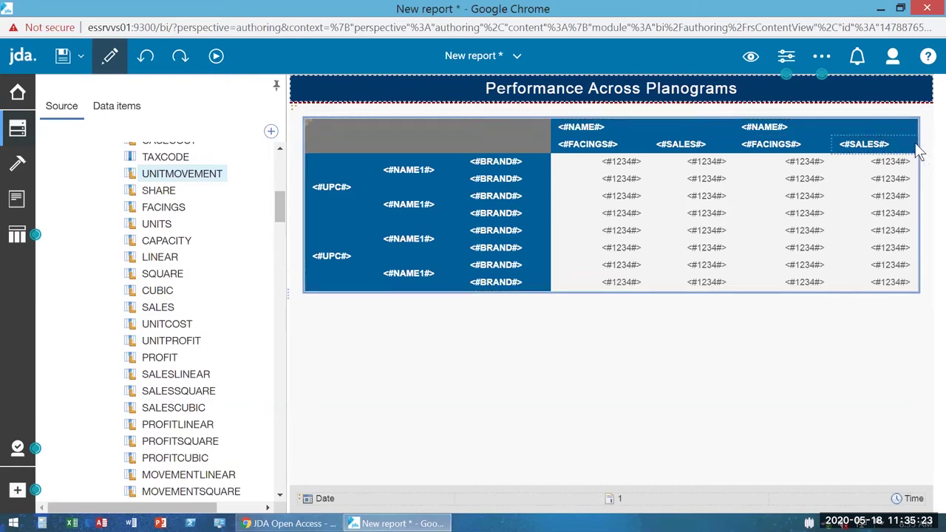
drag(481, 507, 558, 510)
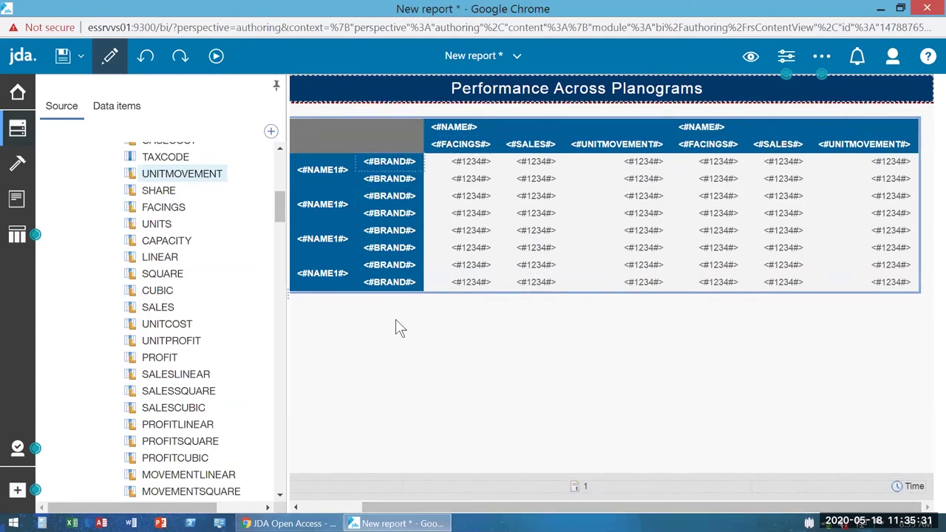
drag(488, 512, 419, 512)
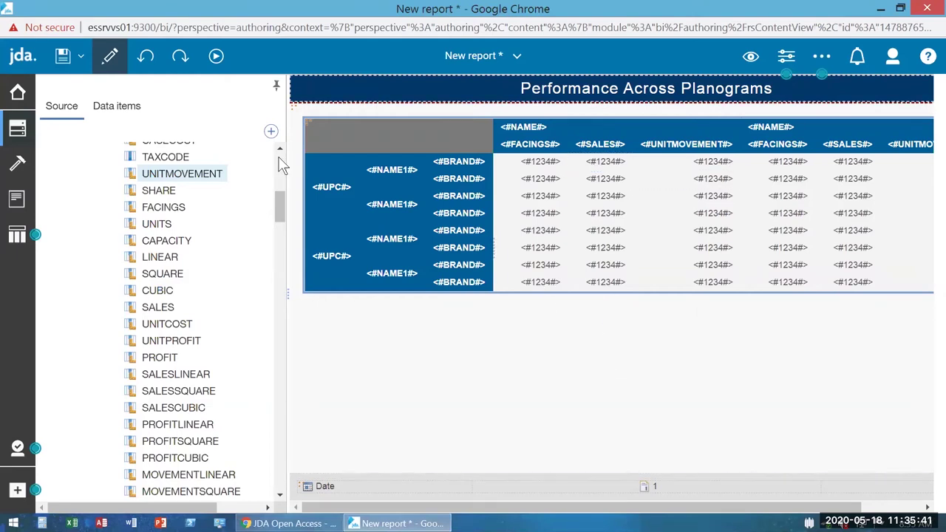
Step: Preview the report with live data and examine the facings, sales and unit movement values across the planograms
click(111, 59)
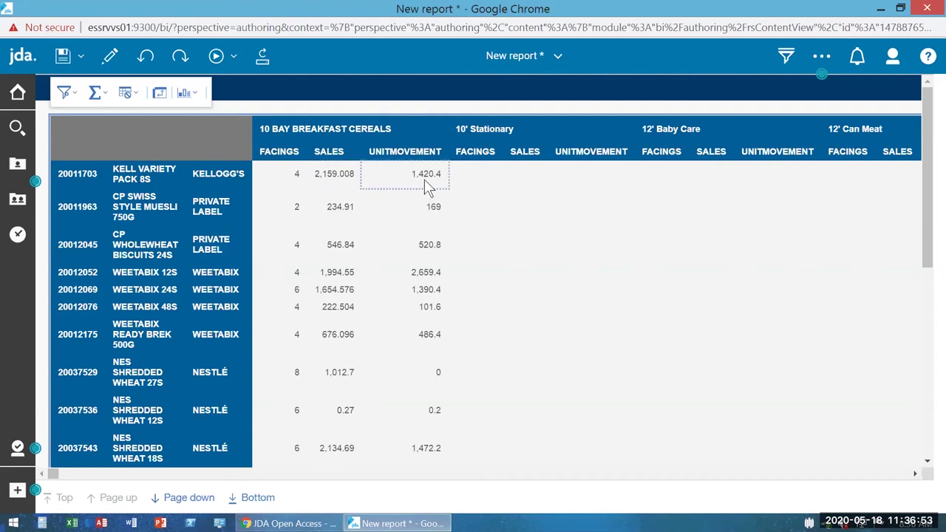
scroll(409, 207, down, 6)
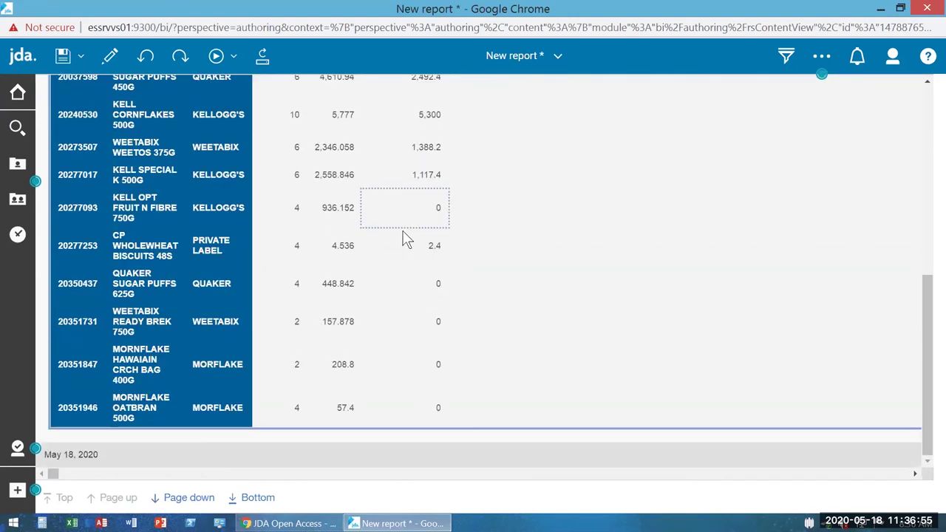
scroll(404, 218, up, 4)
scroll(404, 220, up, 3)
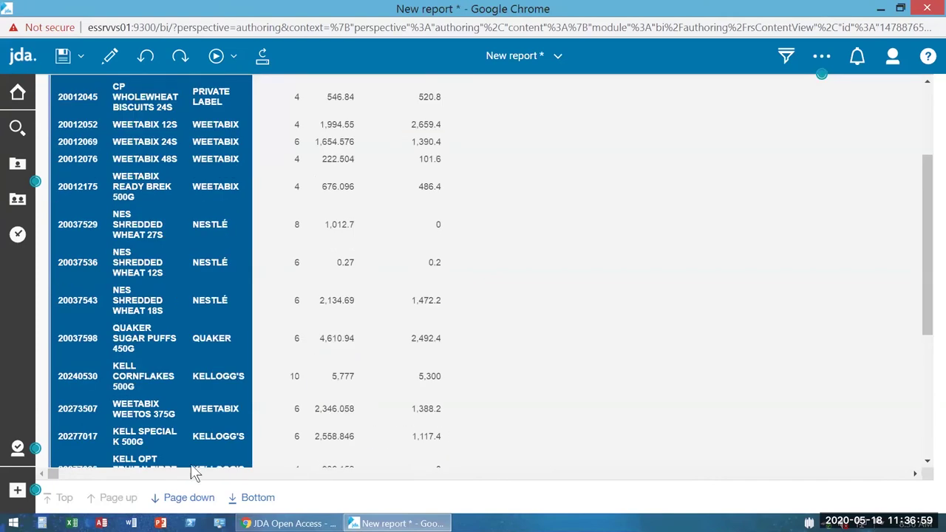
scroll(340, 443, down, 5)
drag(49, 473, 725, 264)
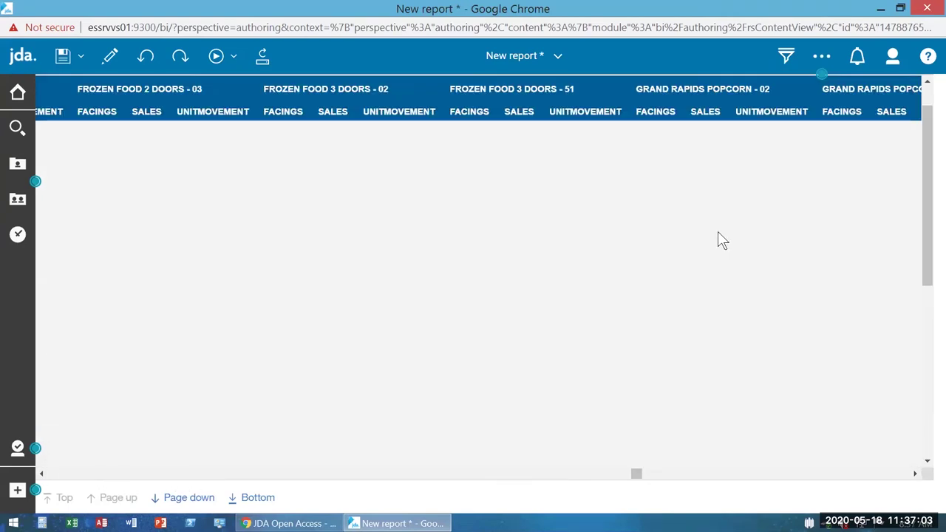
drag(675, 479, 930, 454)
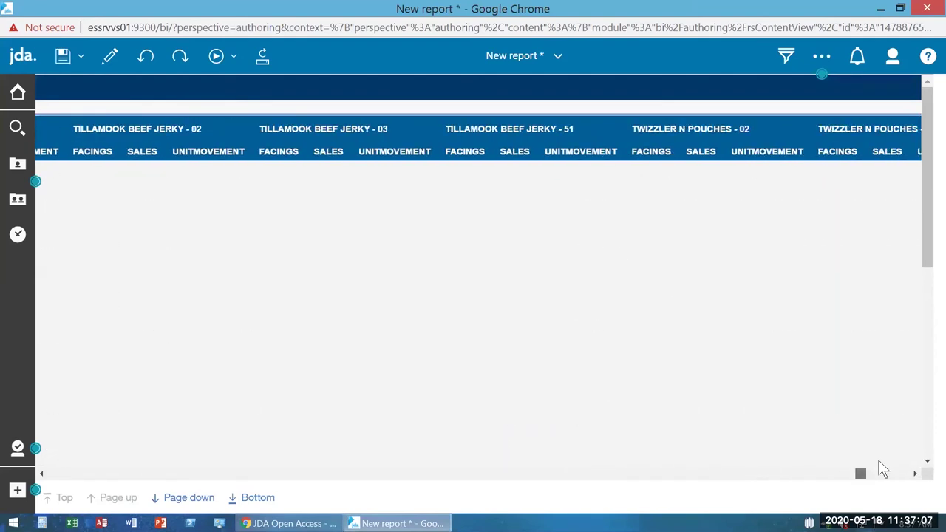
drag(884, 461, 8, 486)
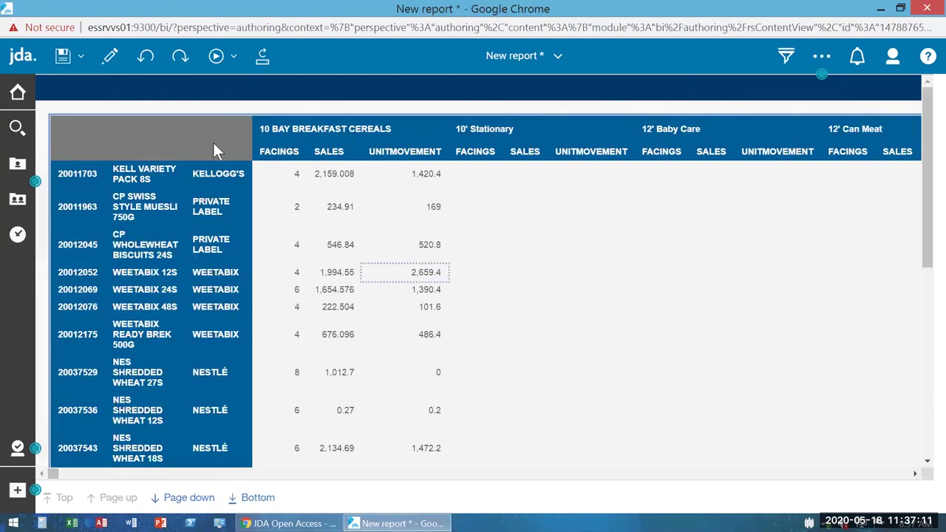
Step: Return to editing the report, add a new prompt page and open it for design
click(111, 59)
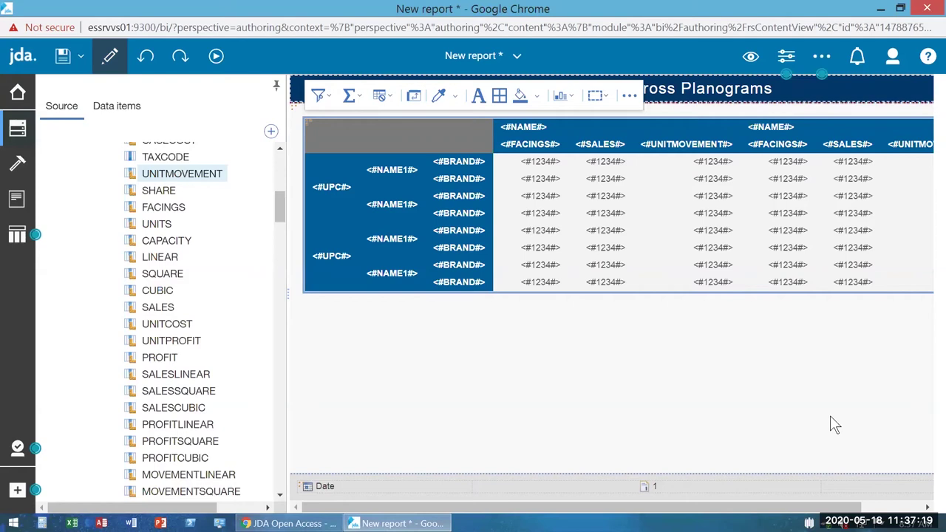
click(348, 414)
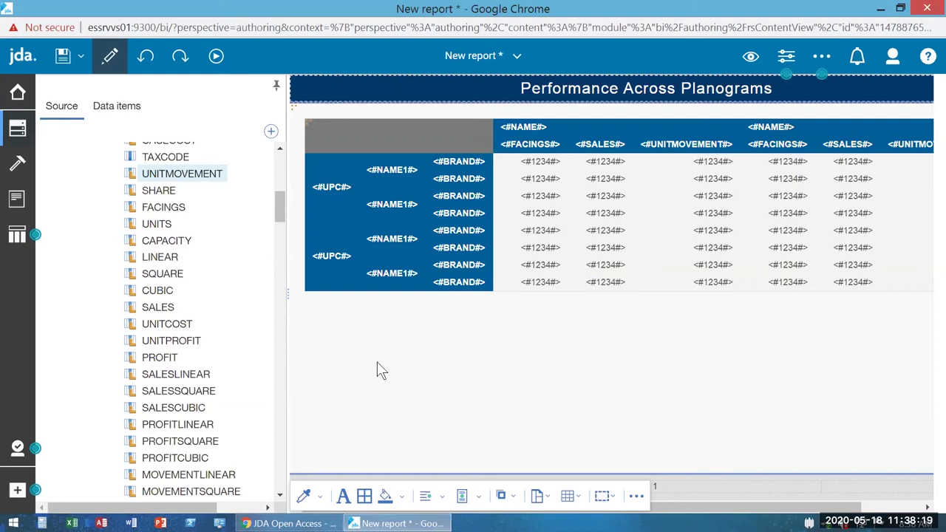
click(18, 201)
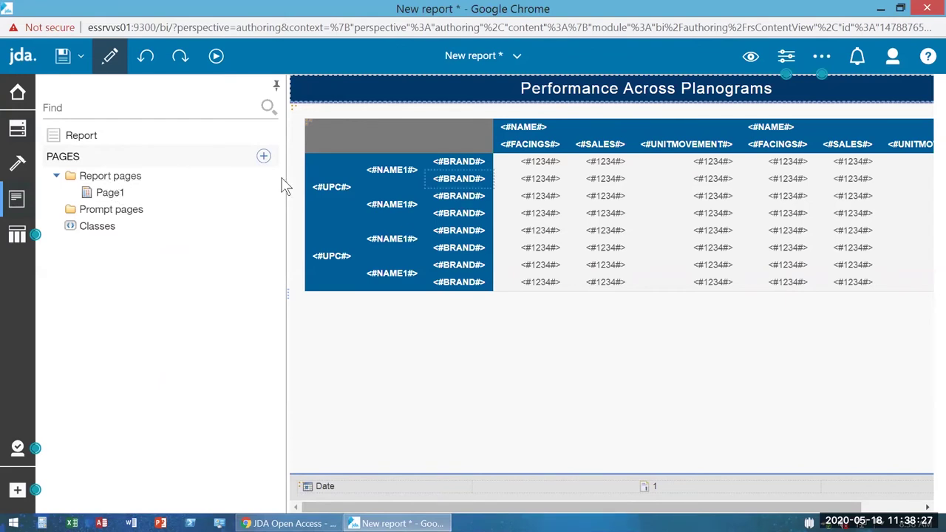
click(122, 214)
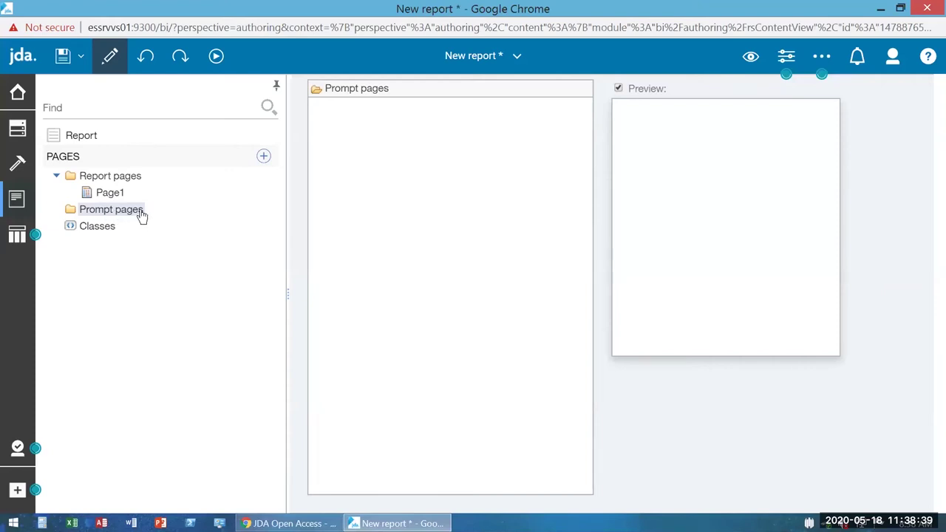
click(264, 158)
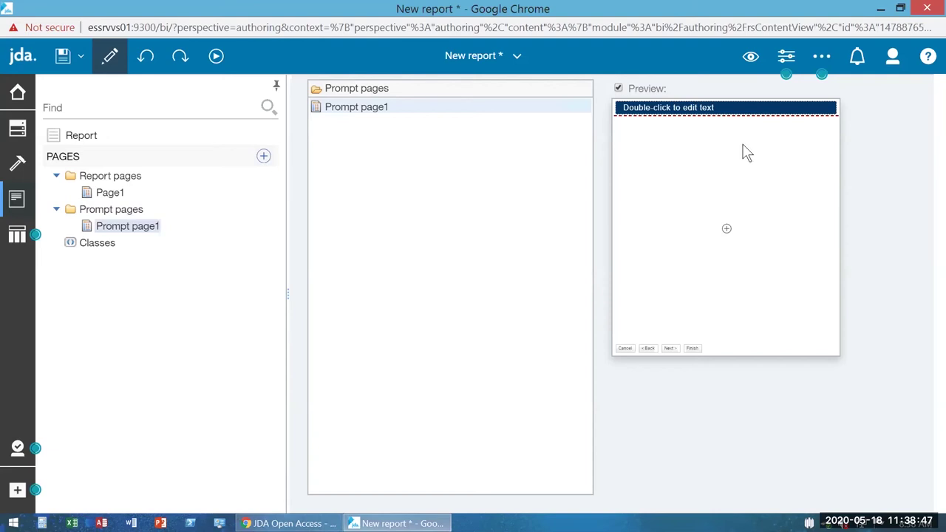
double_click(129, 229)
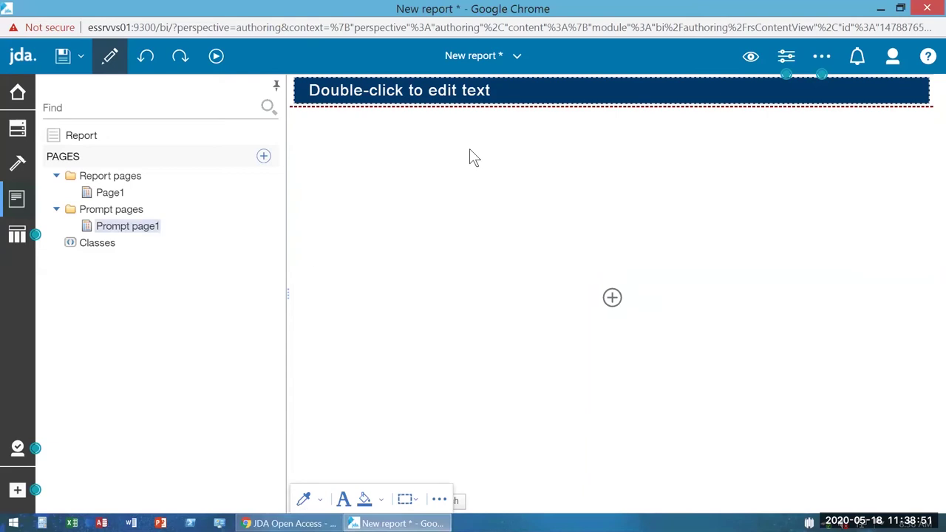
click(612, 299)
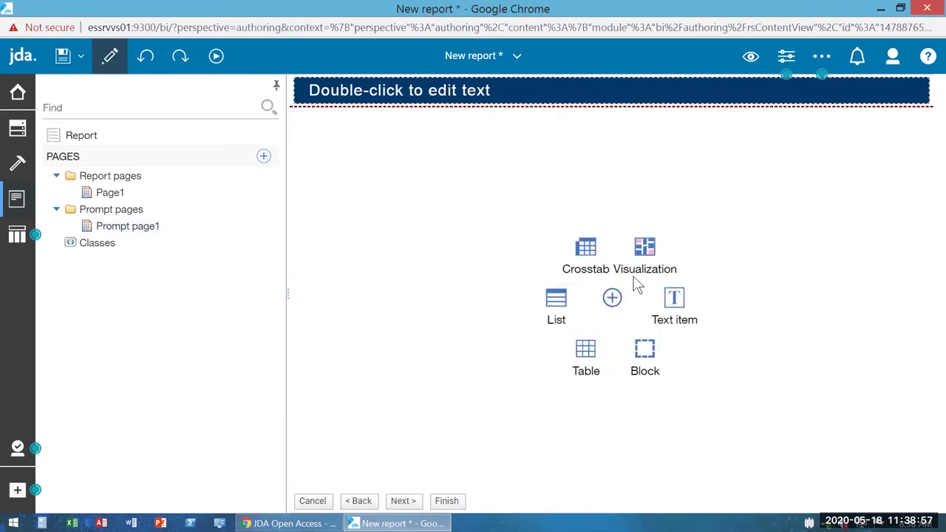
click(482, 241)
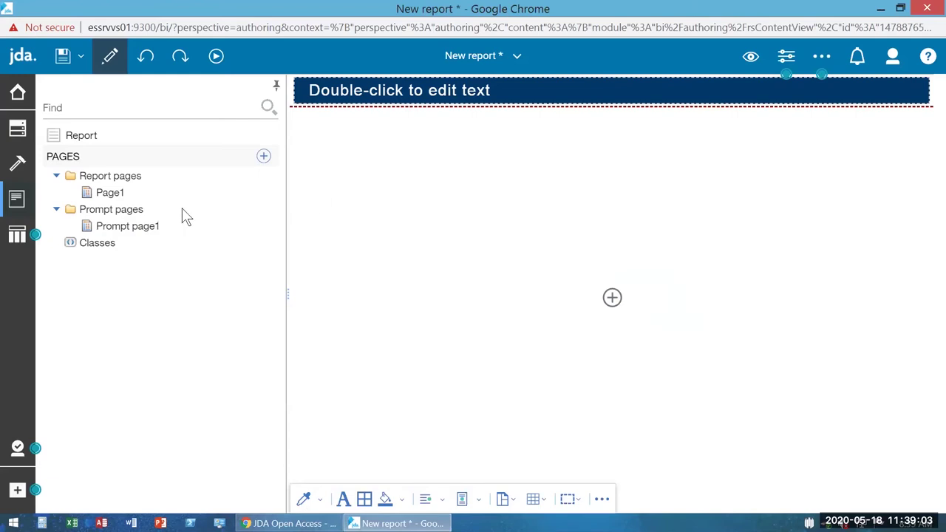
Step: Insert a text item reading "Select Node" directly beneath the prompt page's header
click(18, 166)
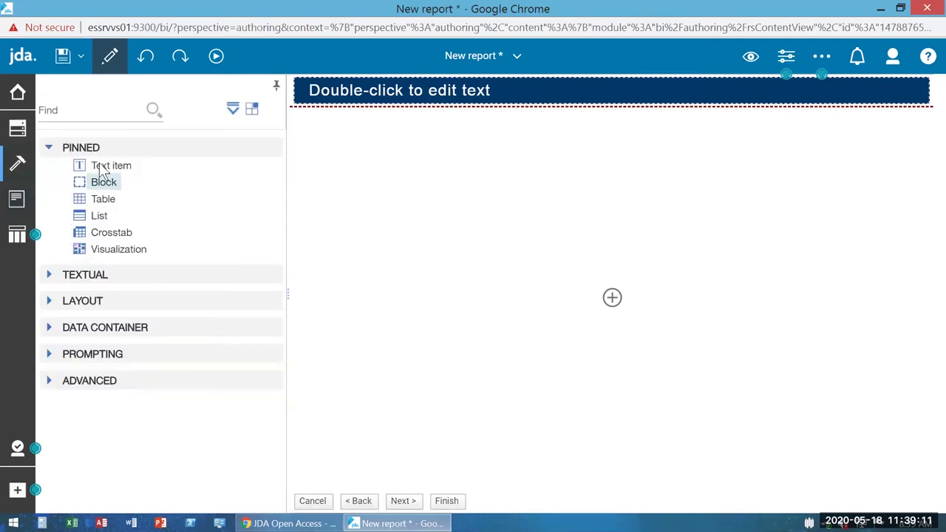
click(51, 276)
drag(115, 298, 318, 110)
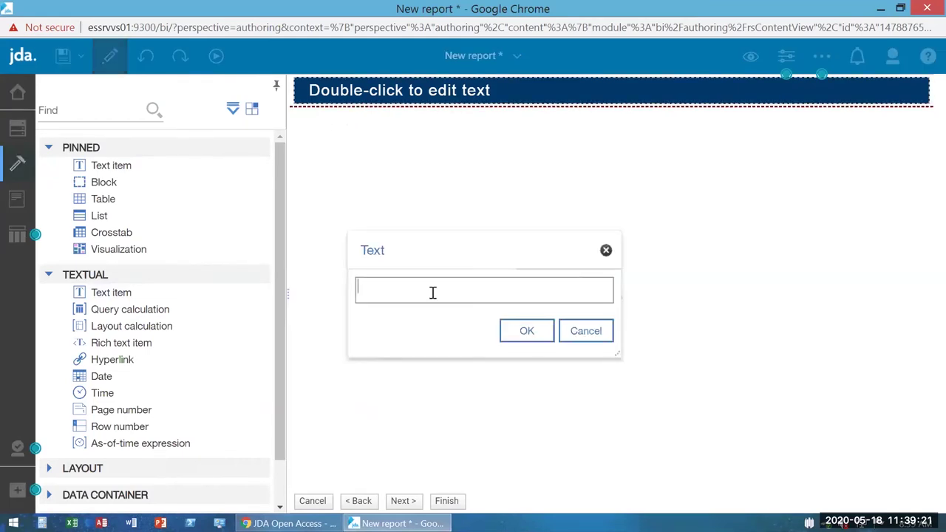
text(Select Node)
click(527, 331)
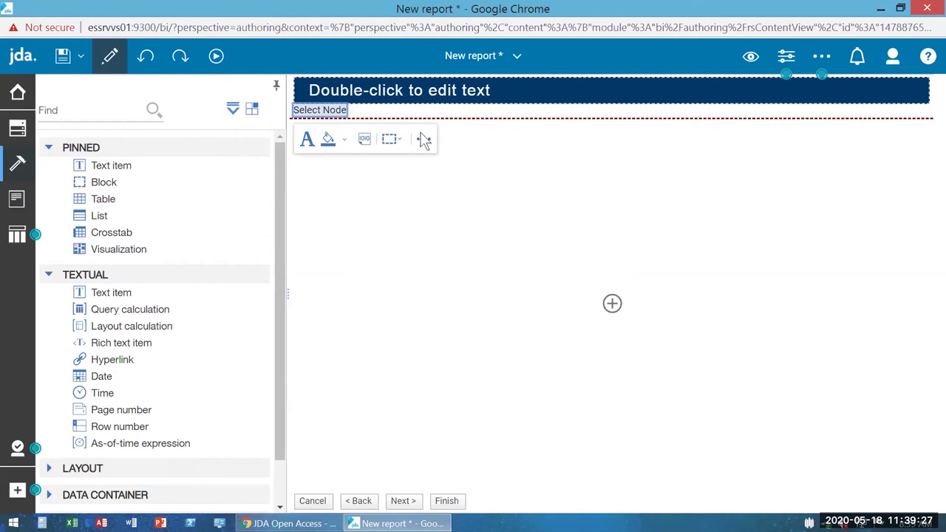
click(325, 133)
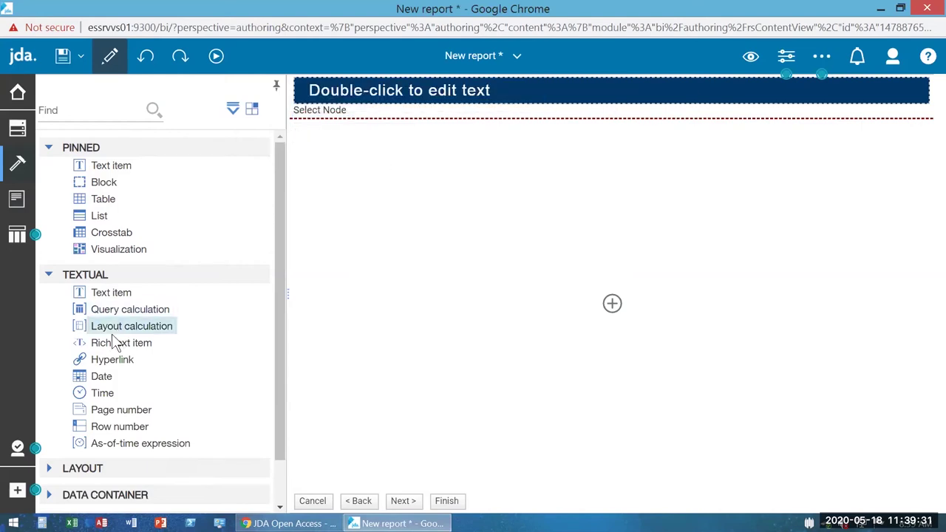
Step: Insert an empty block below the "Select Node" text as spacing on the prompt page
click(119, 308)
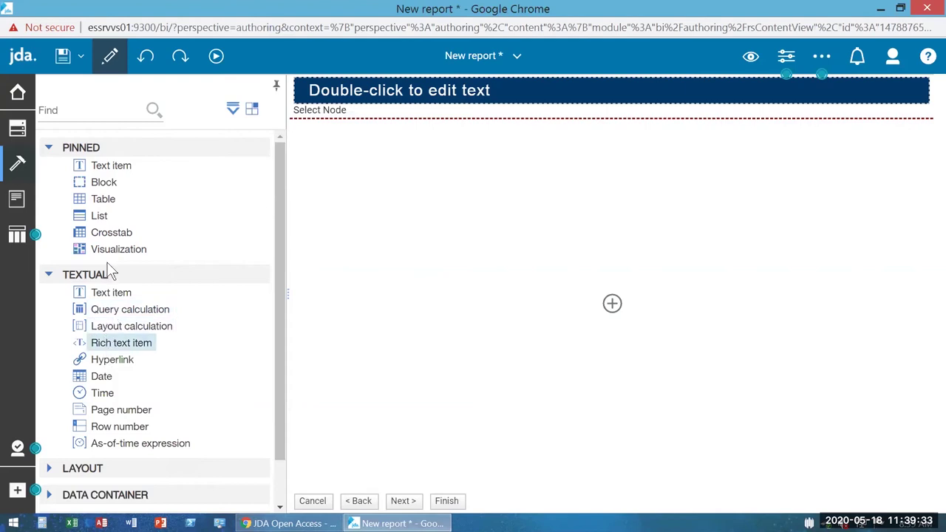
scroll(103, 421, down, 2)
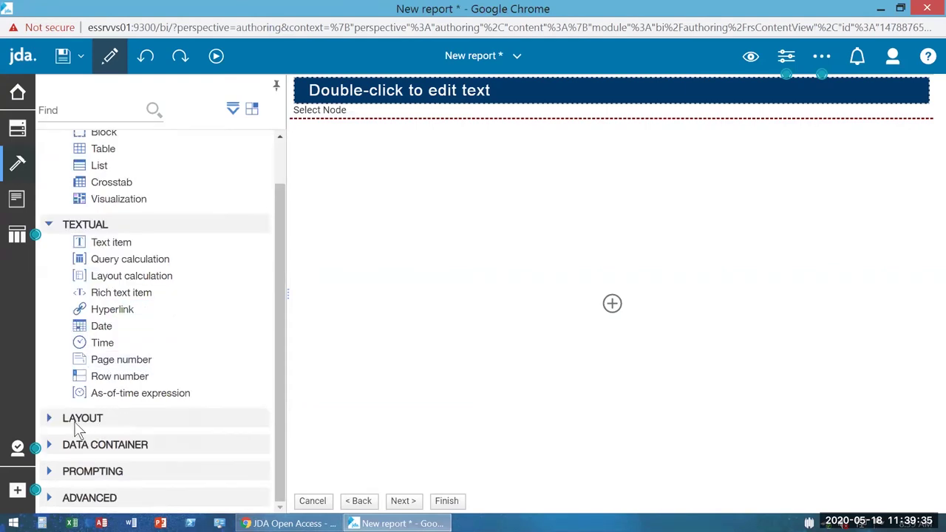
scroll(95, 266, up, 2)
click(102, 184)
drag(200, 190, 321, 118)
click(325, 165)
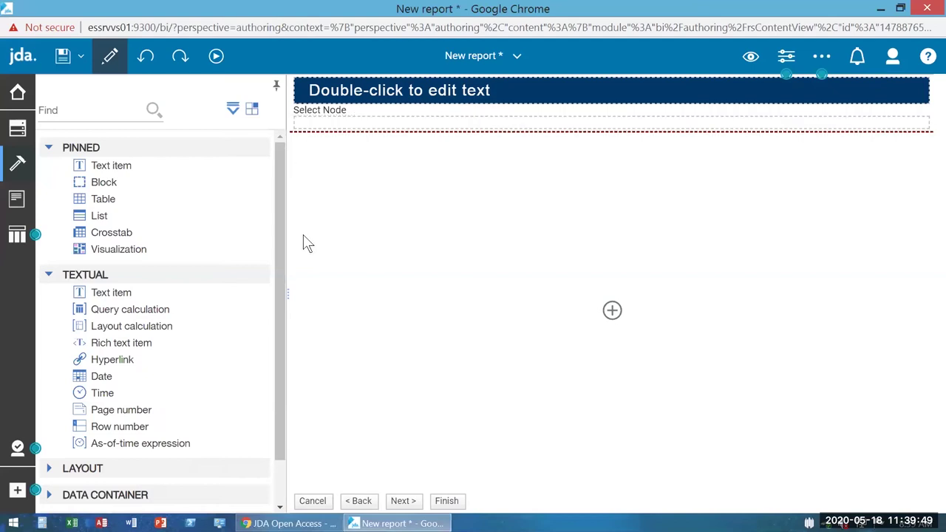
Step: Place a value prompt below the empty block and have it create a new parameter
scroll(277, 266, down, 2)
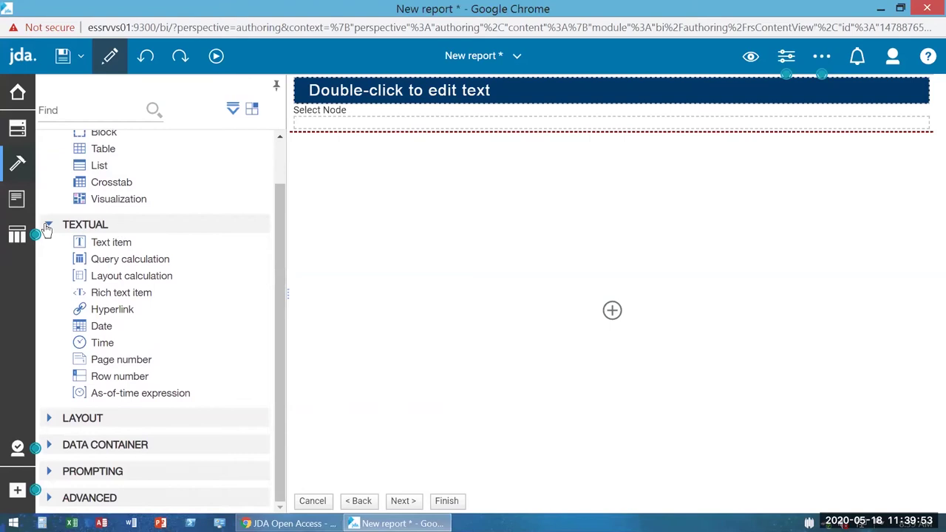
click(45, 226)
click(48, 148)
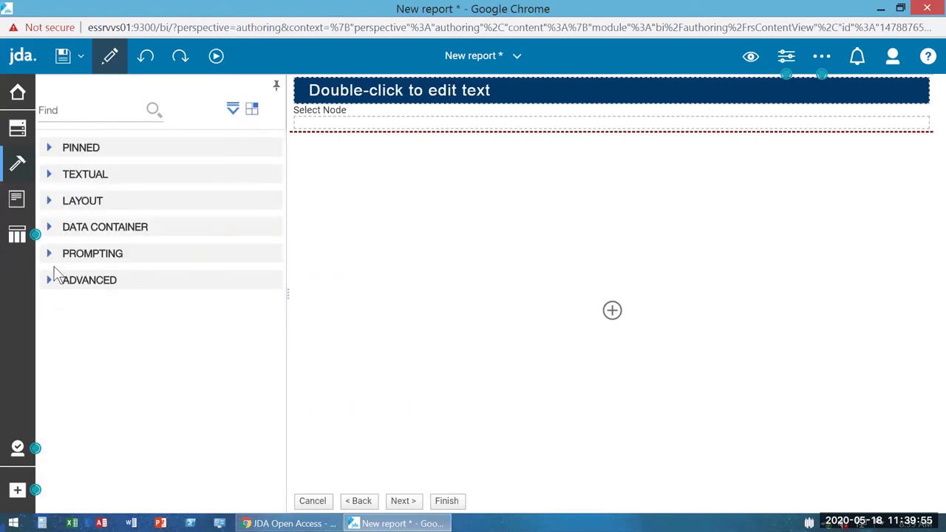
click(50, 257)
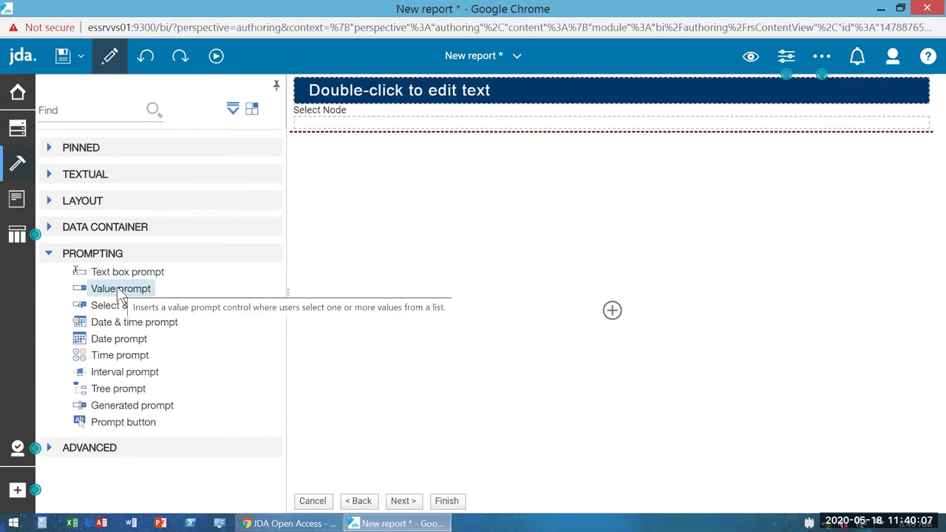
drag(118, 291, 337, 138)
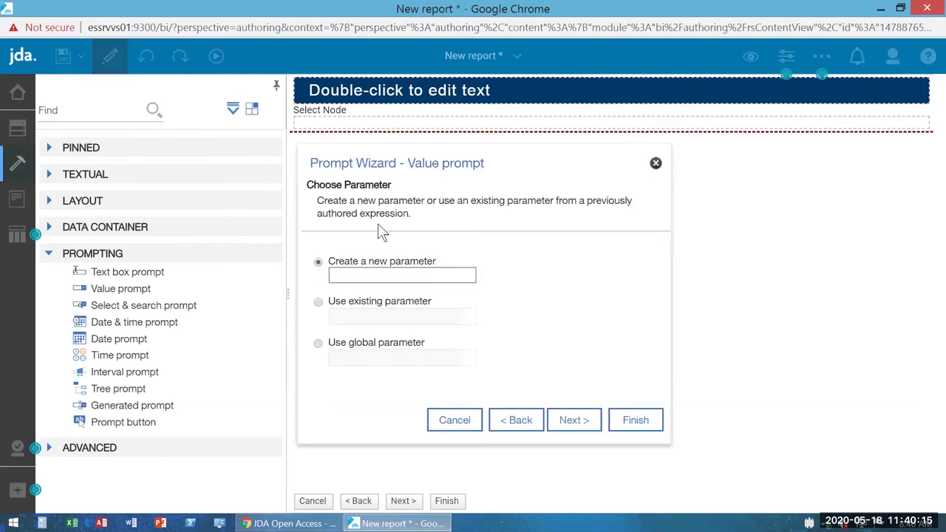
click(471, 323)
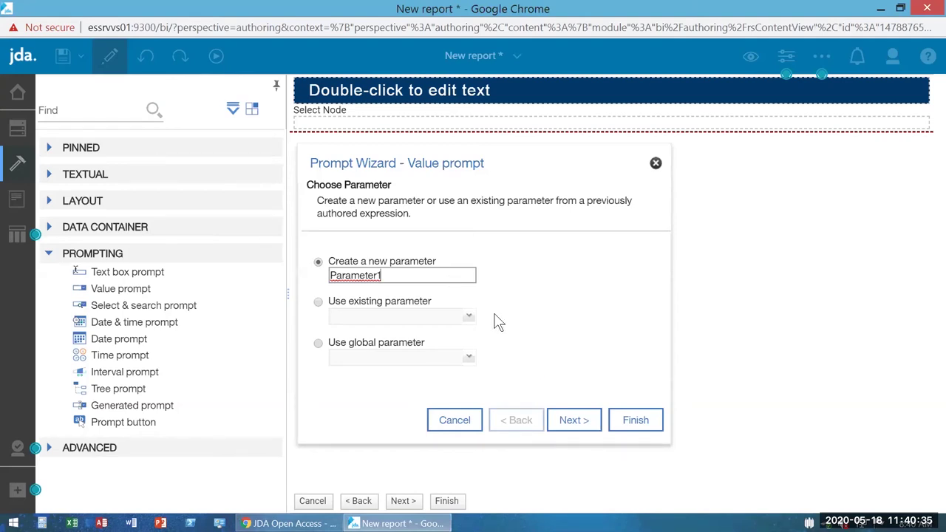
click(571, 421)
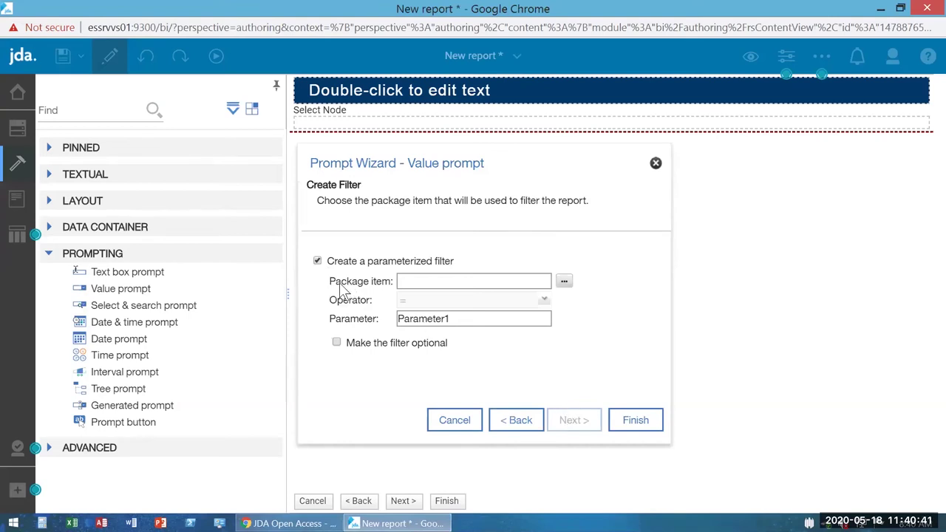
Step: Set the parameterized filter's package item to KEY2 from IX_SPC_PLANOGRAM_KEY_VIEW in the CKB-Model Planogram folder
click(564, 284)
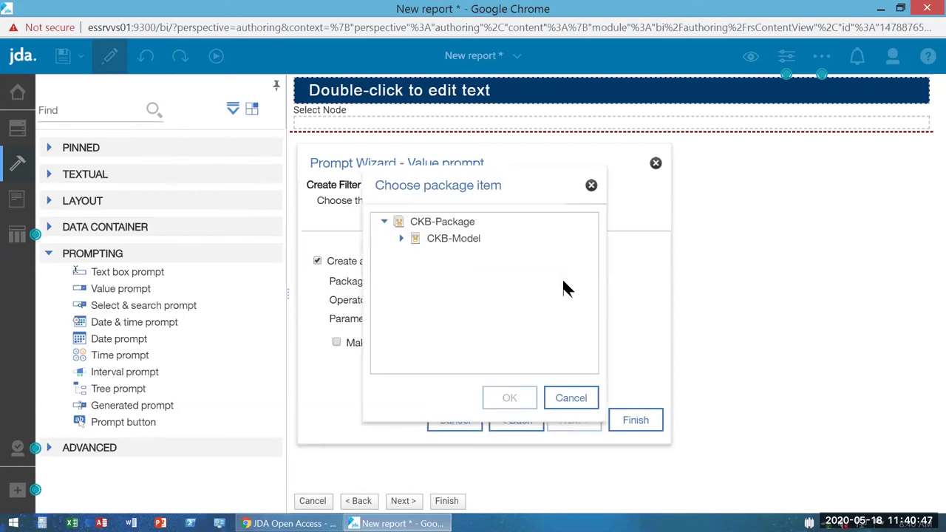
click(403, 239)
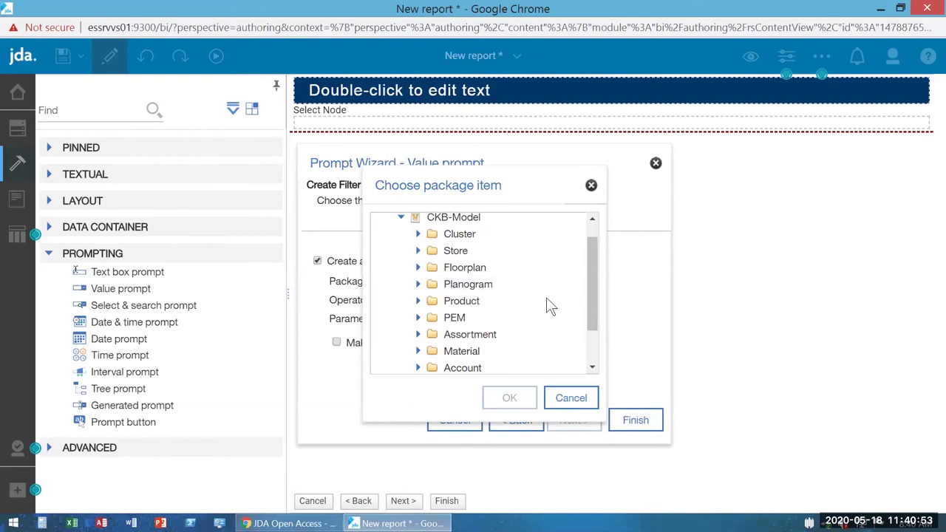
click(417, 284)
drag(445, 371, 468, 371)
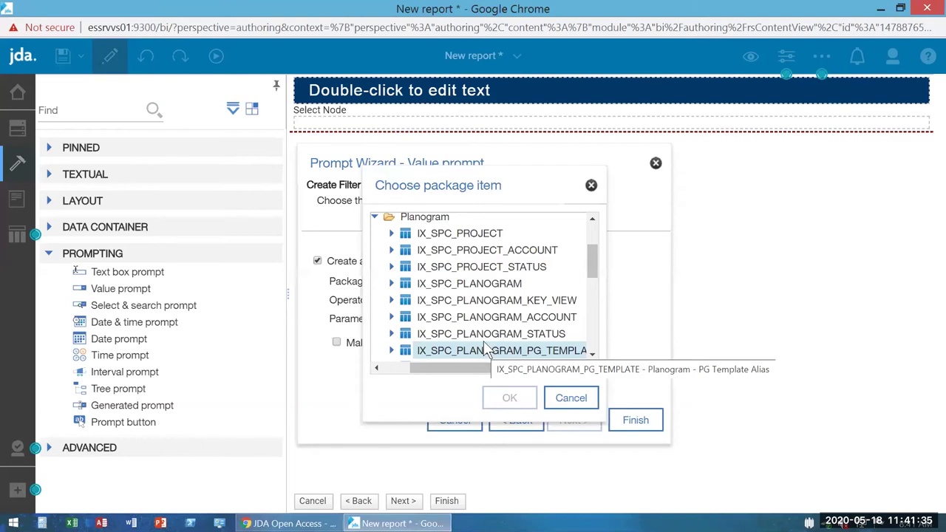
click(393, 301)
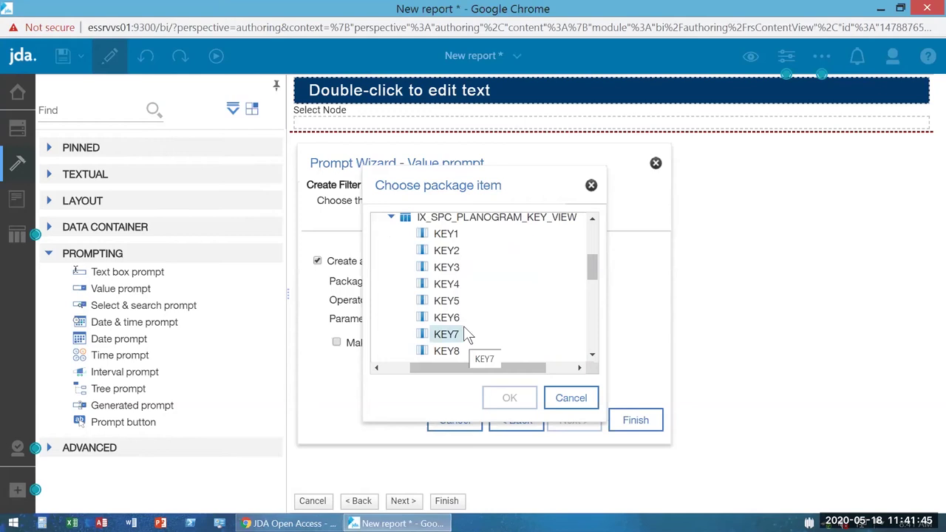
click(463, 250)
click(443, 267)
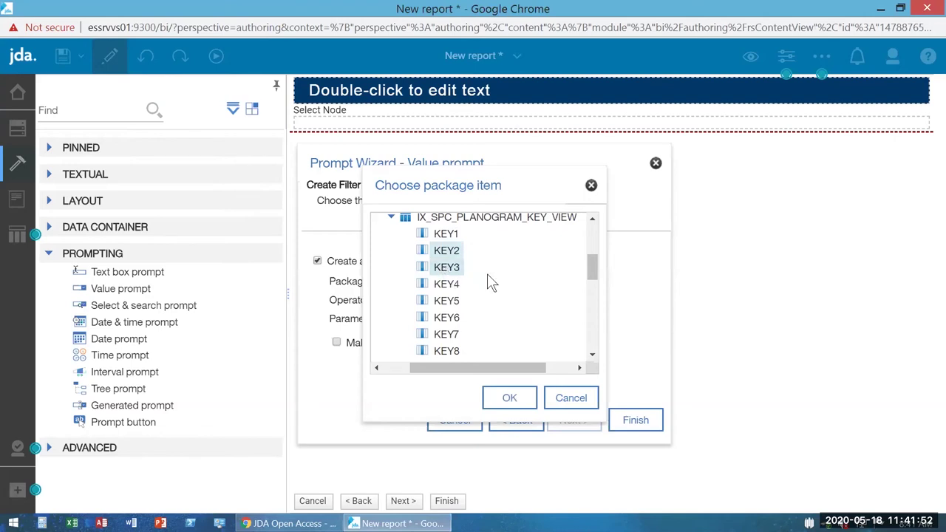
click(452, 250)
double_click(448, 251)
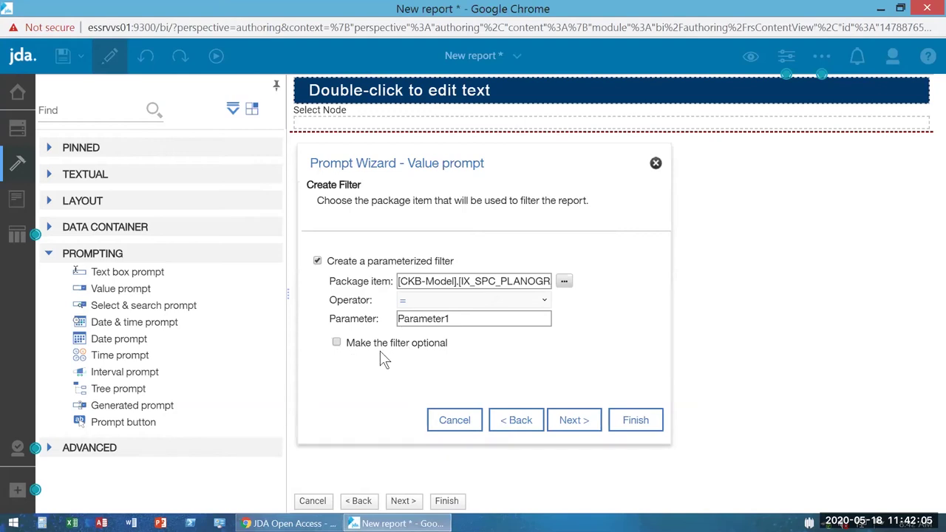
Step: Complete the value prompt with a new query that uses the KEY2 values
click(581, 425)
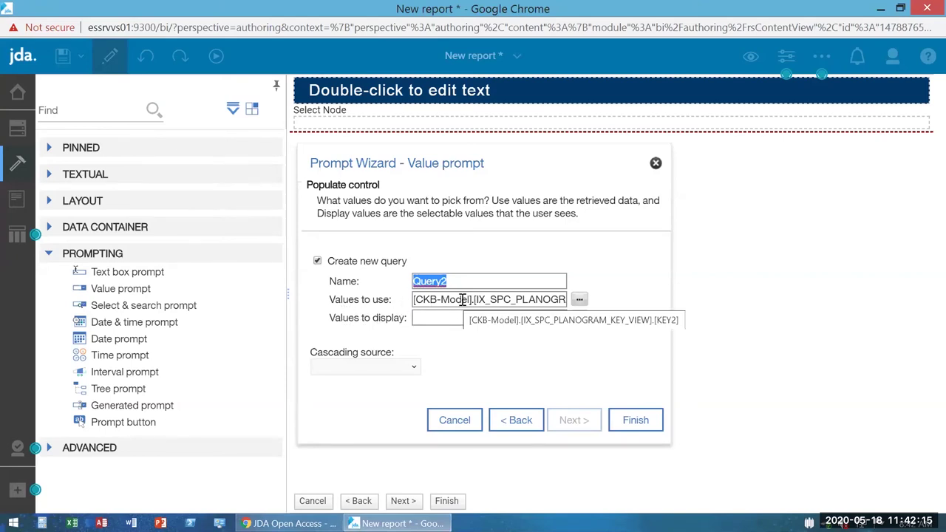
drag(545, 300, 474, 299)
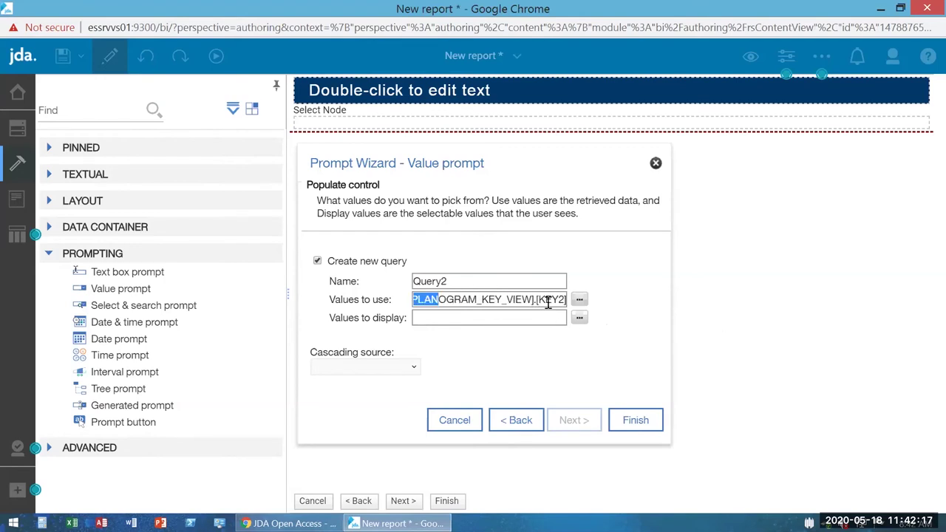
click(637, 424)
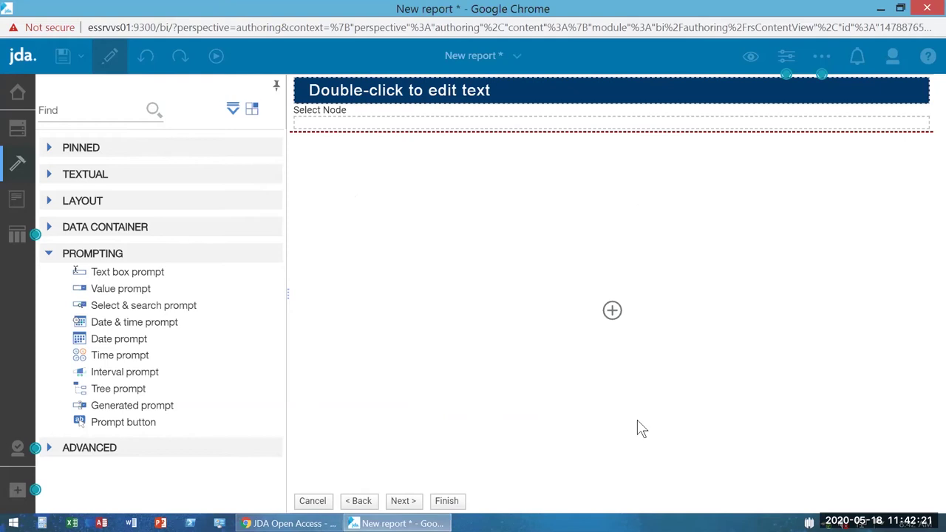
Step: Set the display value of the value prompt under "Select Node" to KEY2
click(342, 153)
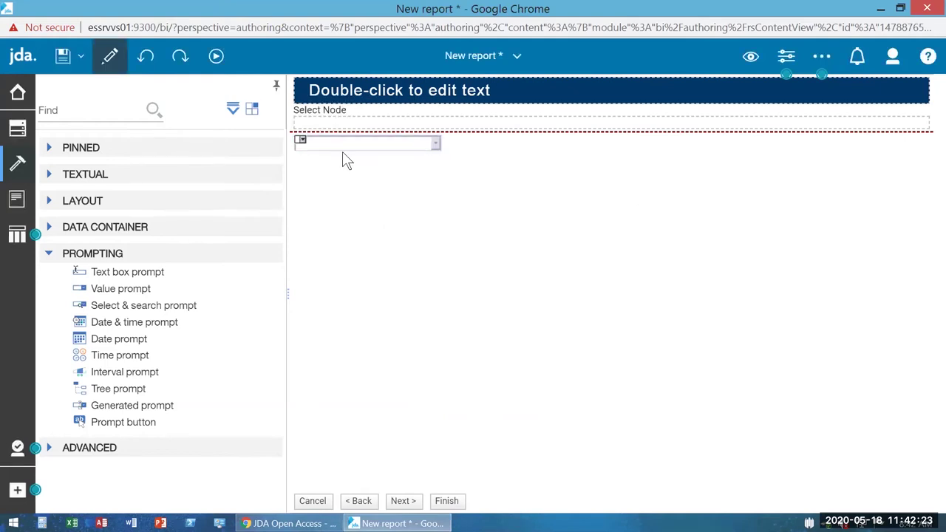
click(342, 153)
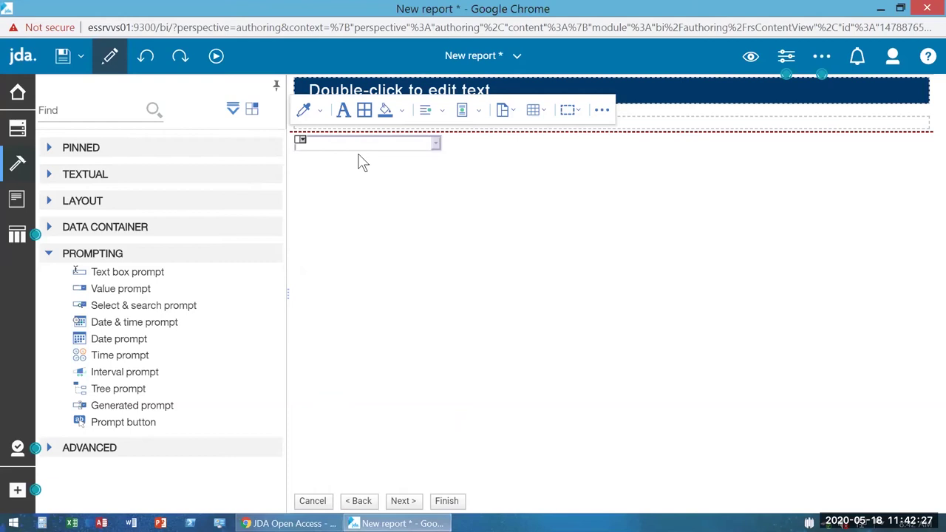
click(363, 153)
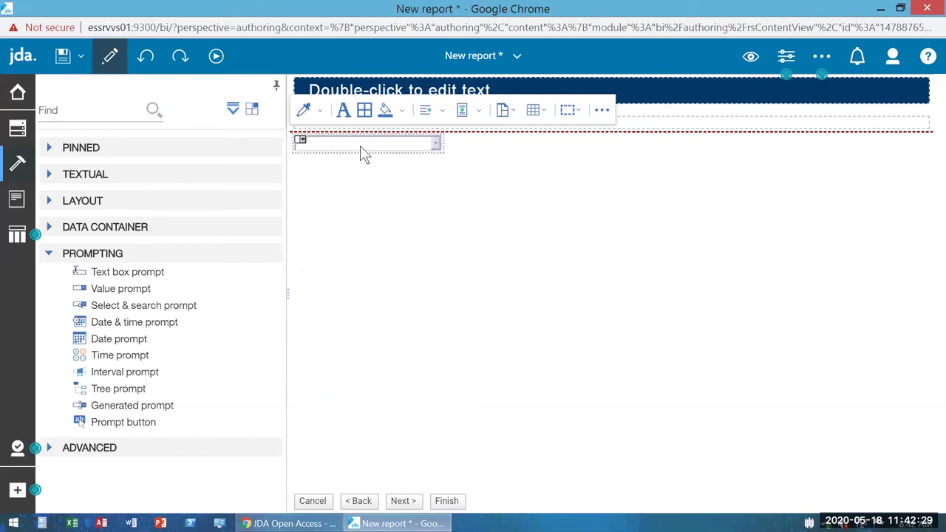
click(360, 146)
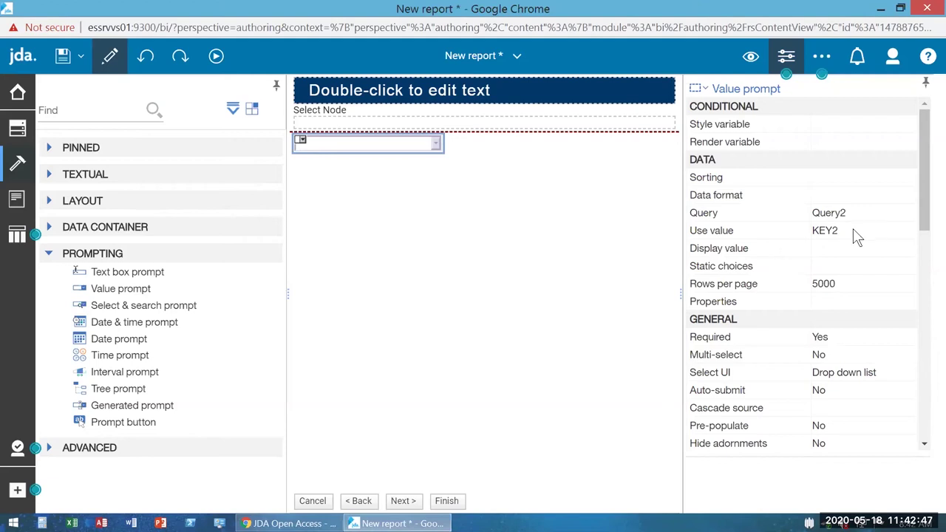
click(877, 246)
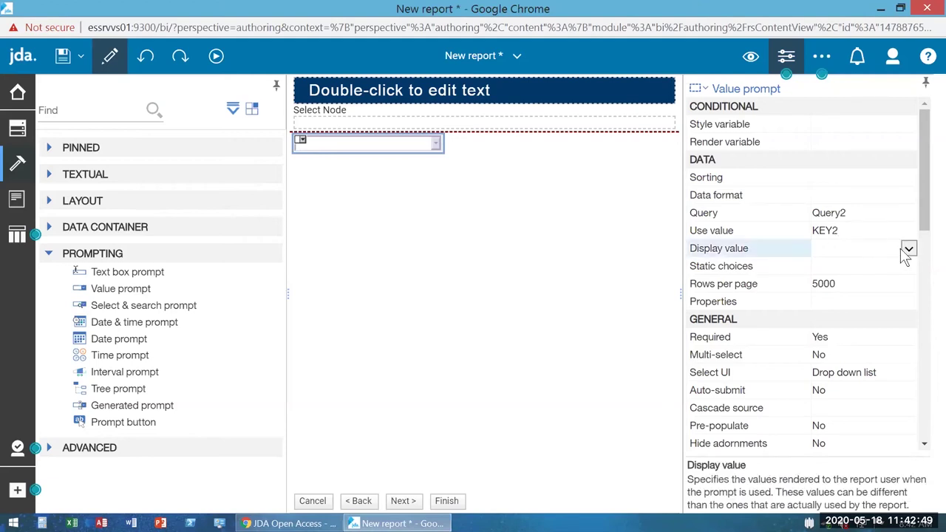
click(908, 249)
click(840, 281)
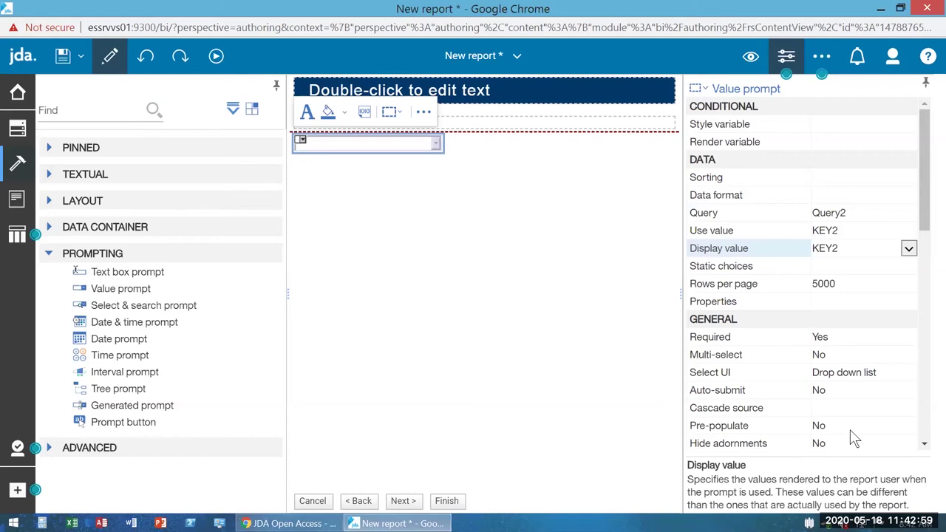
Step: Allow multiple selections in the node value prompt by setting Multi-select to Yes
click(902, 362)
click(908, 355)
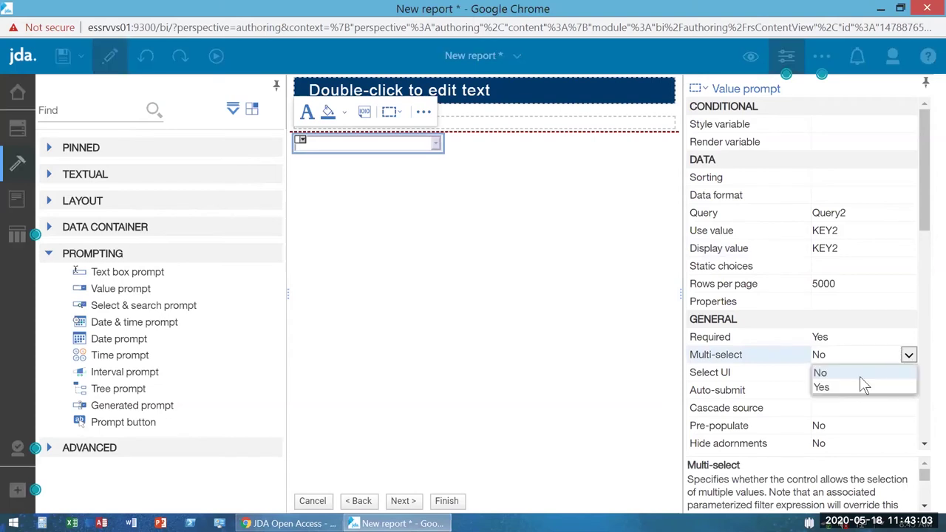
click(852, 386)
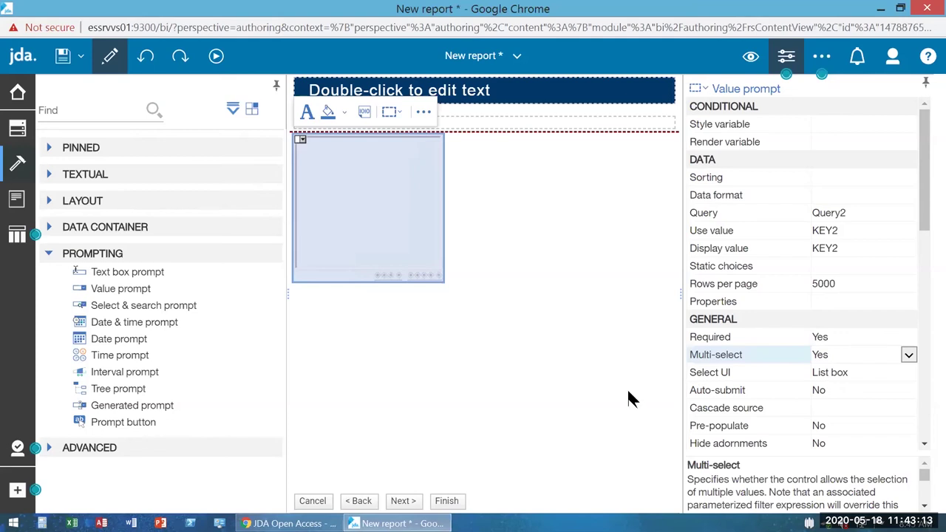
Step: Insert a text item reading "Select Status" after the node value prompt on the prompt page
click(338, 193)
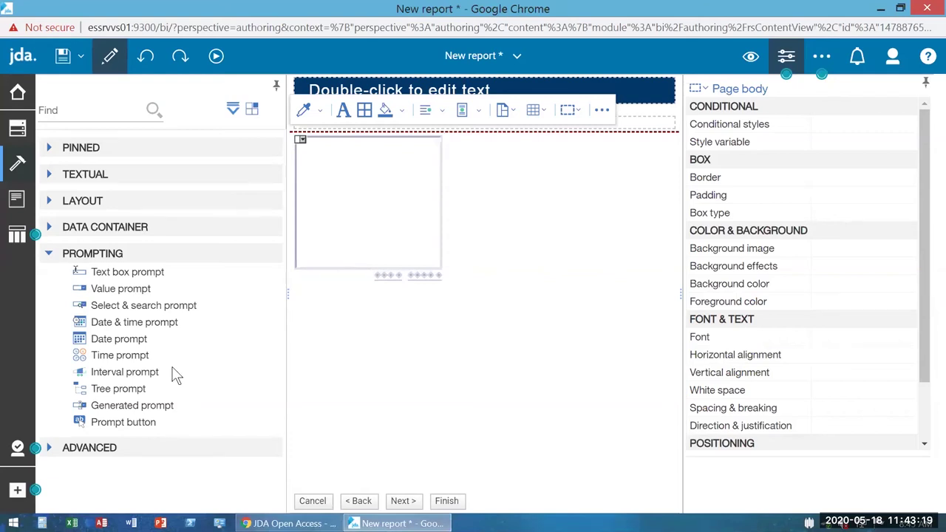
click(51, 174)
drag(100, 189, 323, 282)
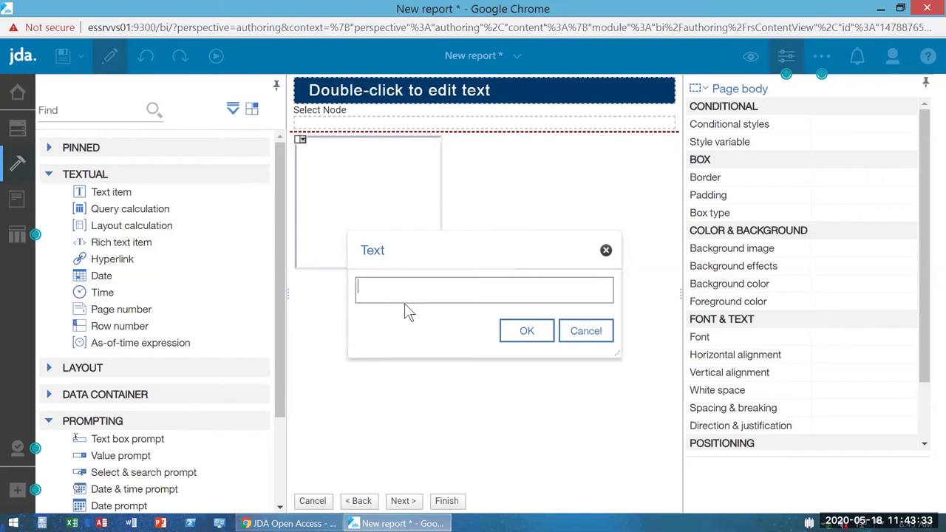
text(Slect Status)
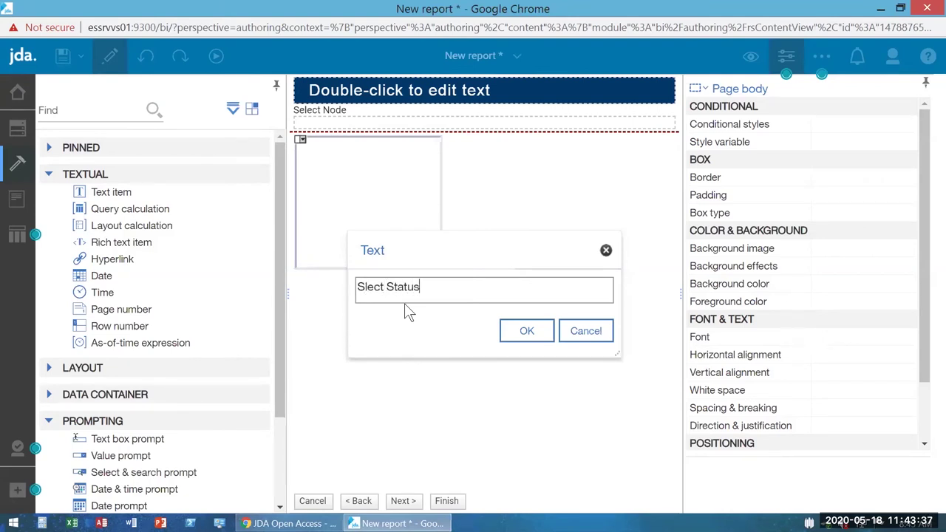
key(Home)
key(Right)
text(e)
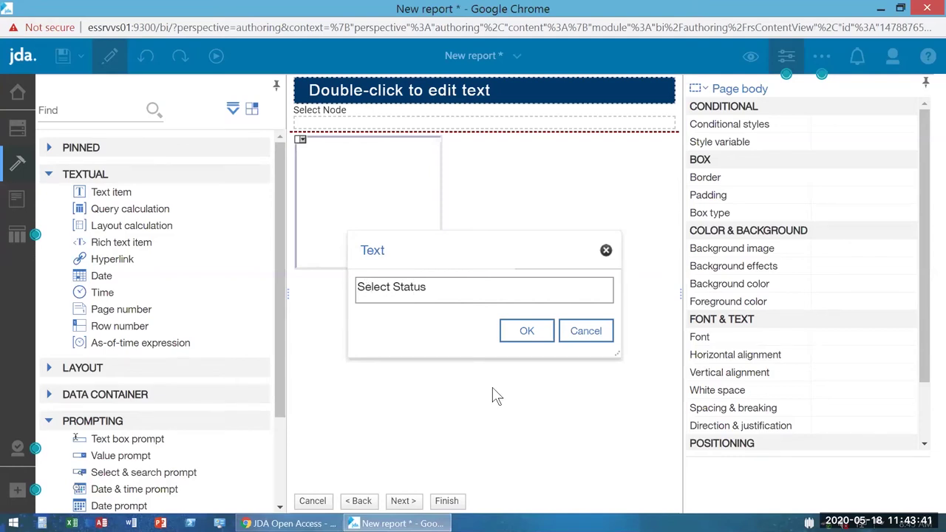
click(524, 334)
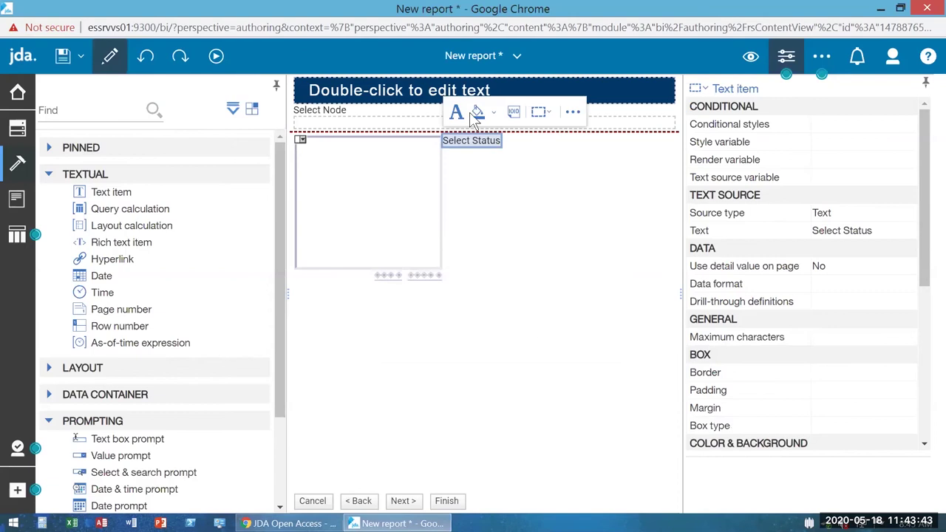
Step: Insert an empty block below the node value prompt and place the "Select Status" text beneath that block
drag(466, 139, 362, 285)
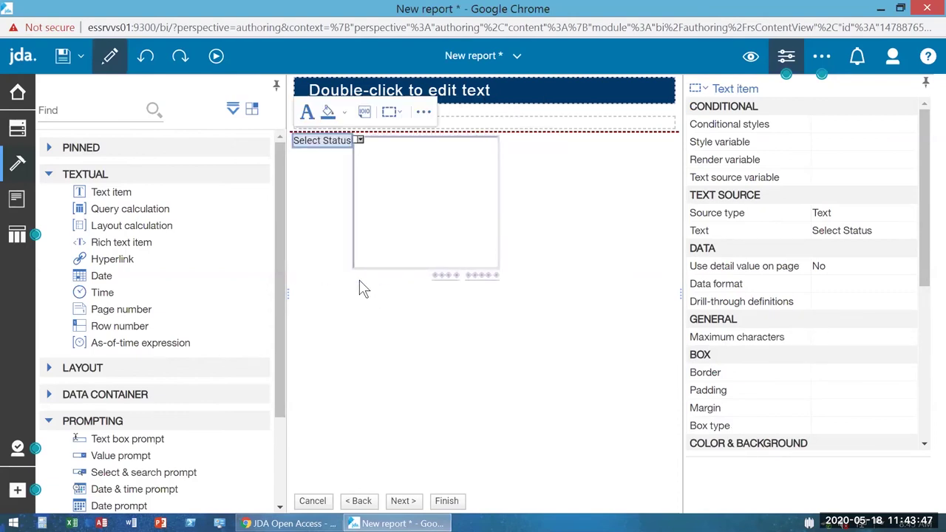
click(146, 57)
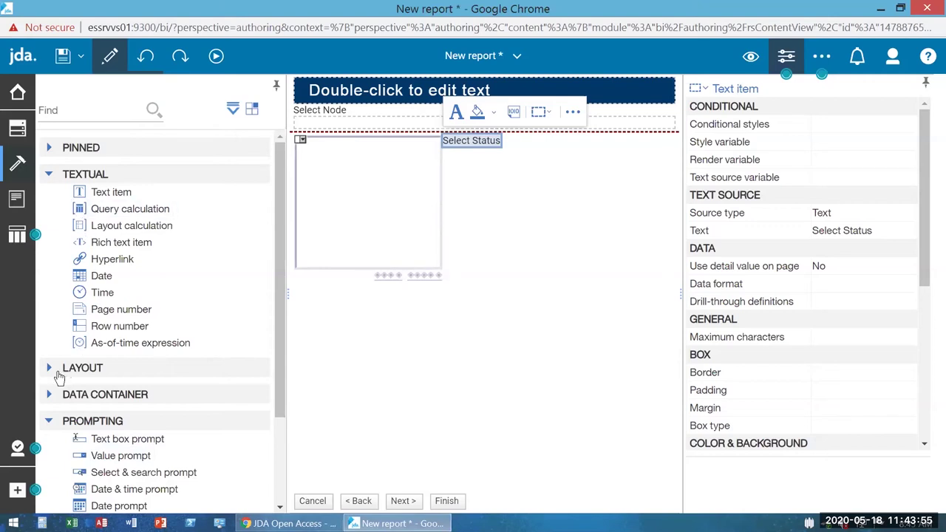
click(49, 397)
click(48, 395)
click(48, 367)
drag(110, 392, 332, 288)
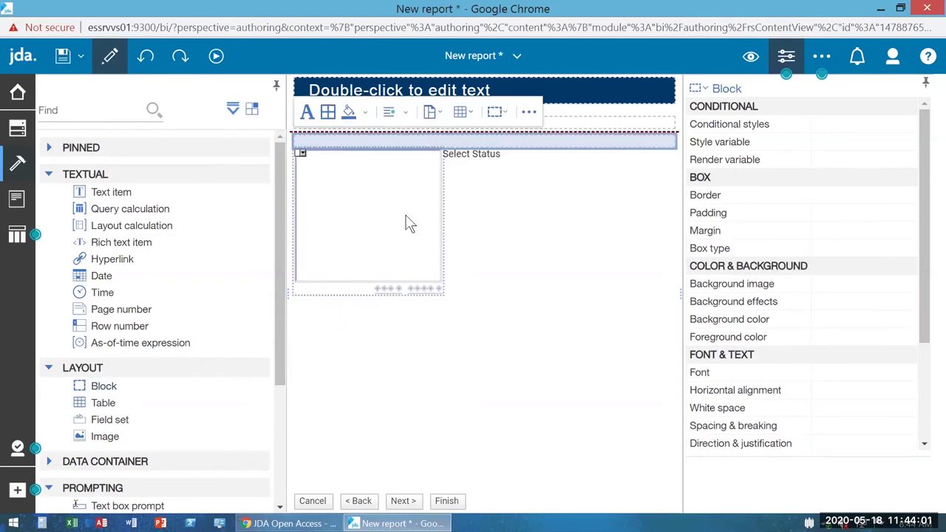
drag(426, 216, 321, 303)
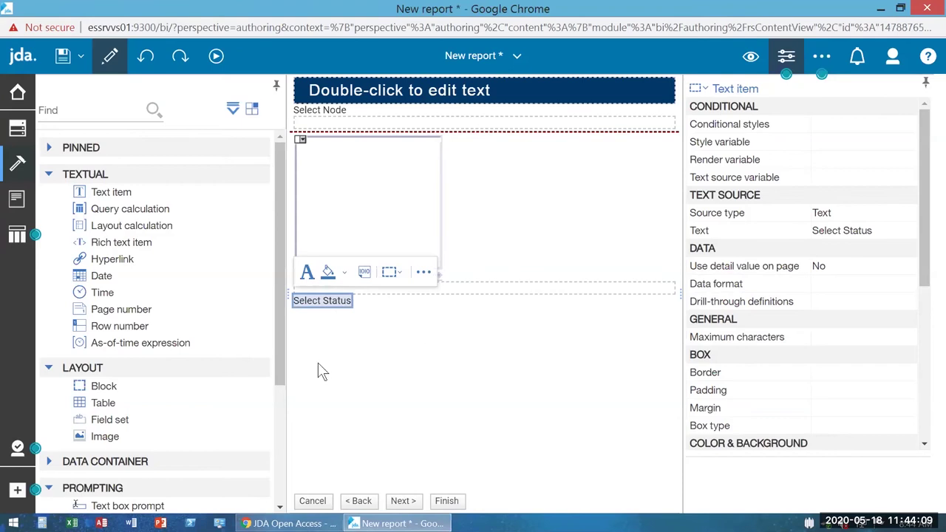
Step: Add a second value prompt beside the "Select Status" text and have it create a new parameter, Parameter2
click(328, 311)
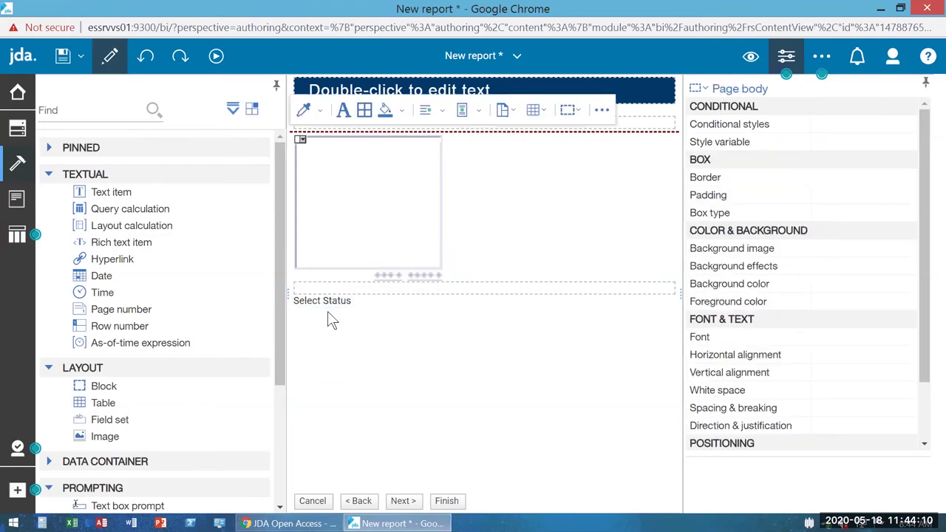
click(49, 368)
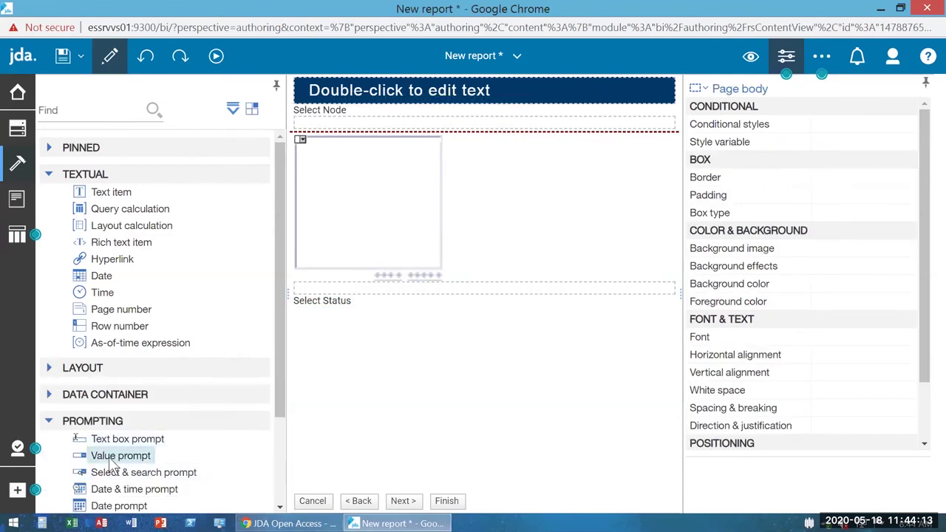
drag(111, 462, 321, 314)
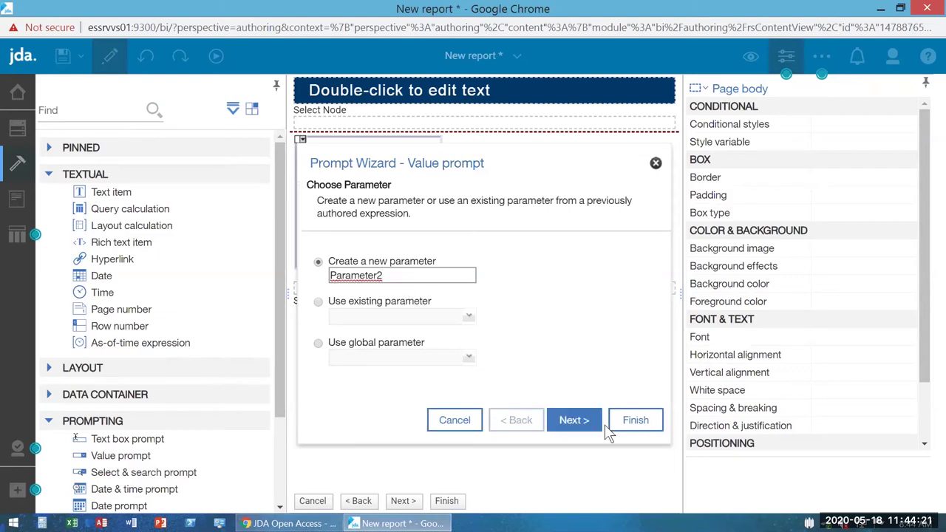
click(575, 421)
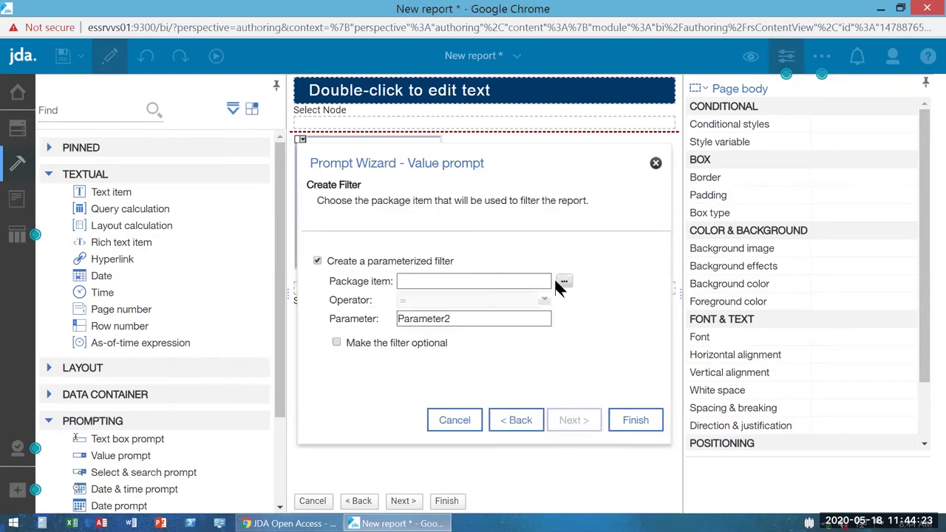
Step: Set the parameterized filter's package item to DESCRIPTION from IX_SPC_PLANOGRAM_STATUS in the CKB-Model Planogram folder
click(564, 283)
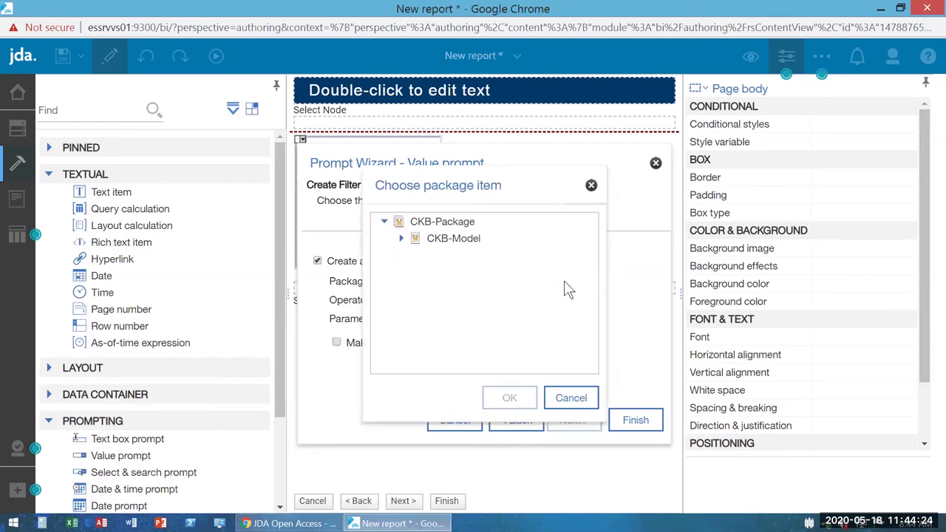
click(398, 240)
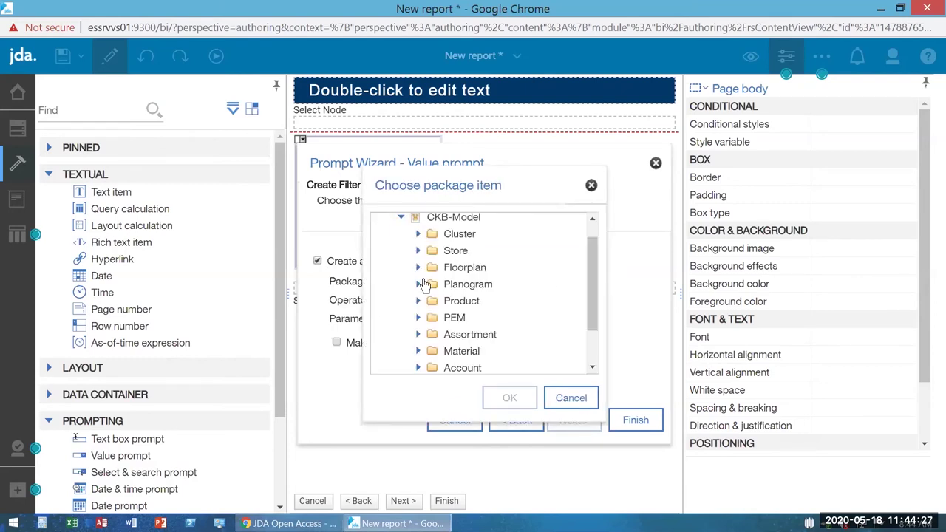
click(418, 285)
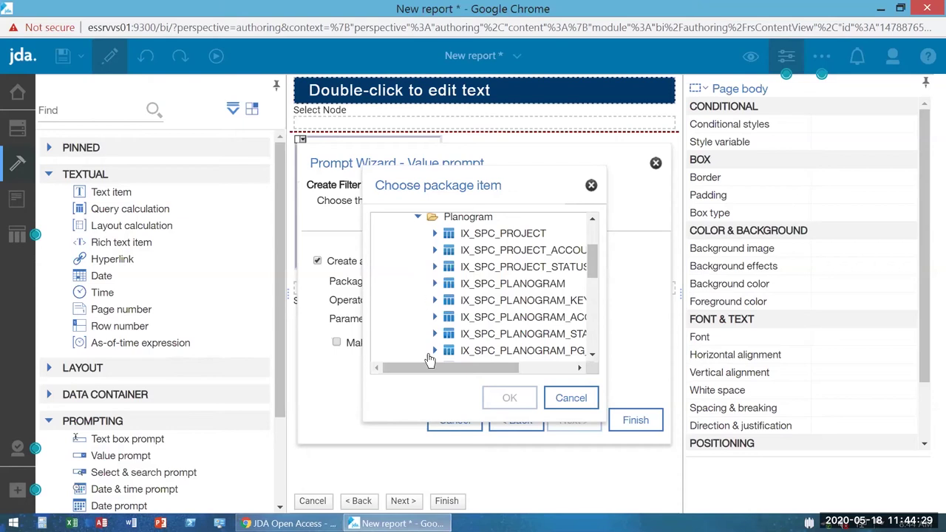
mouse_move(433, 368)
mouse_down()
mouse_move(475, 367)
mouse_move(440, 375)
mouse_up()
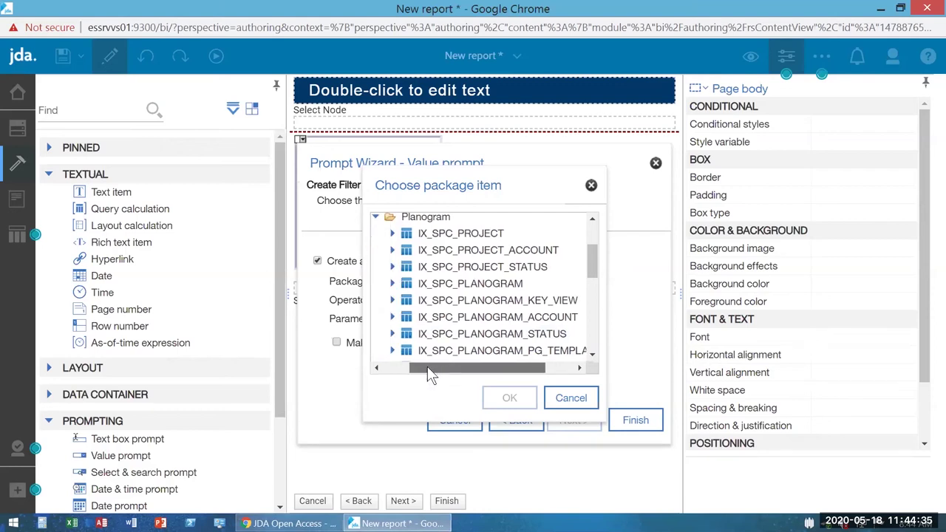
click(392, 334)
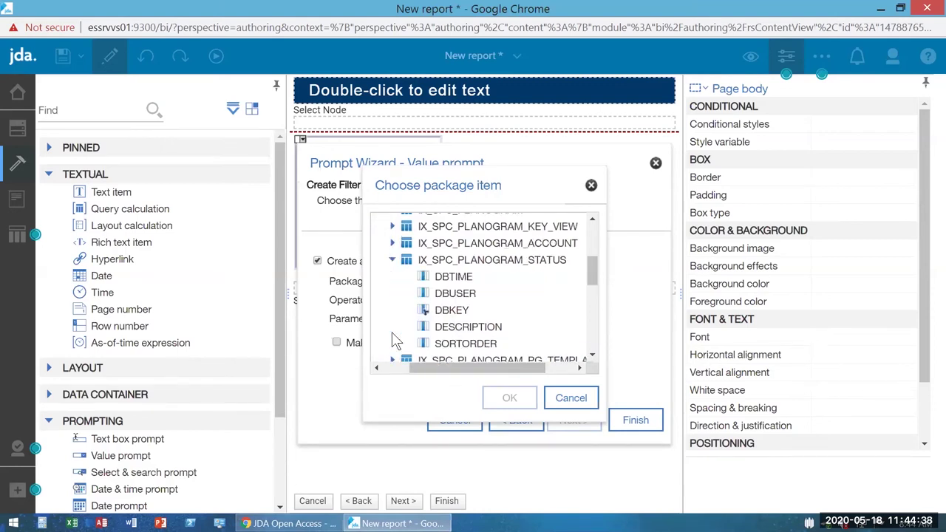
click(497, 331)
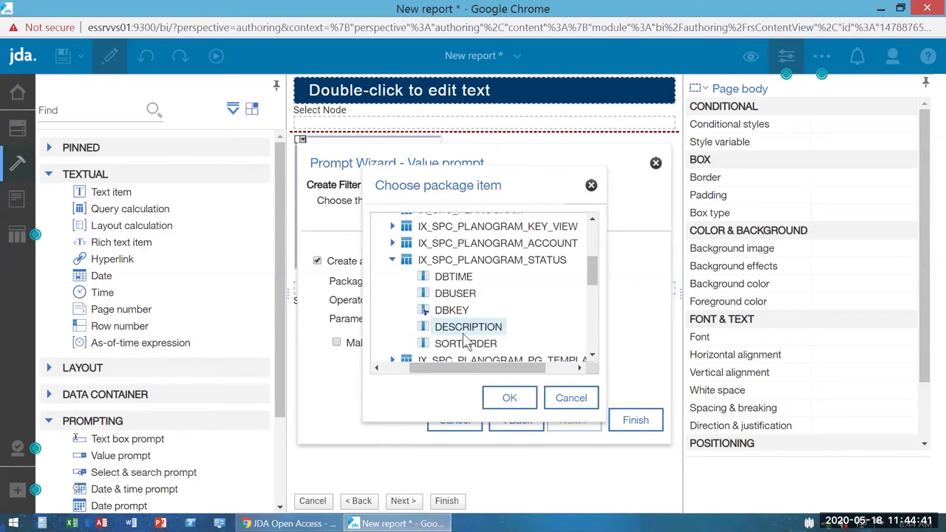
click(502, 398)
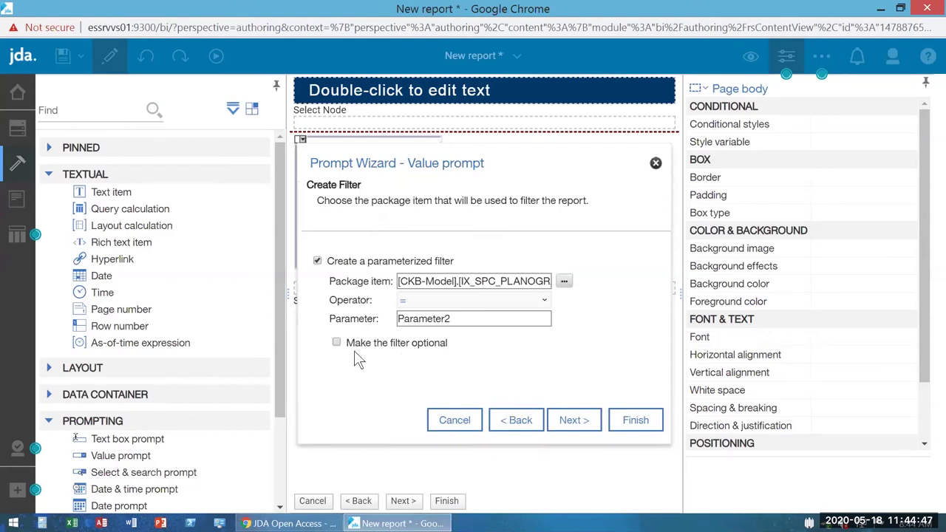
Step: Apply the status filter to Query1 and complete the prompt with a new query that uses the DESCRIPTION values
click(575, 420)
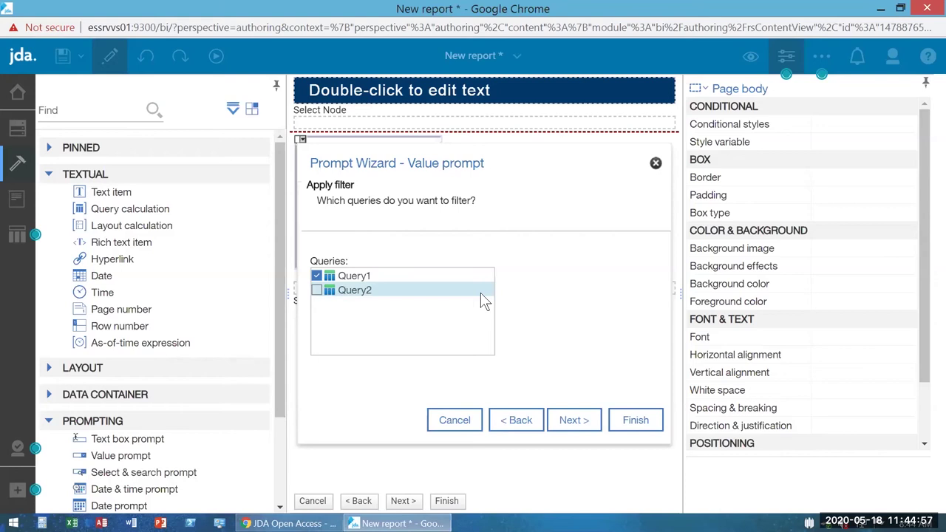
click(448, 277)
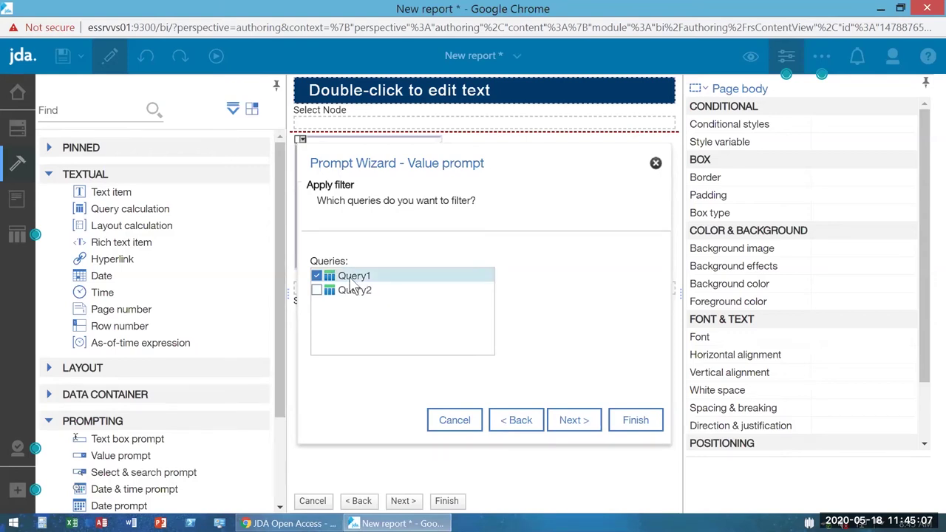
click(576, 420)
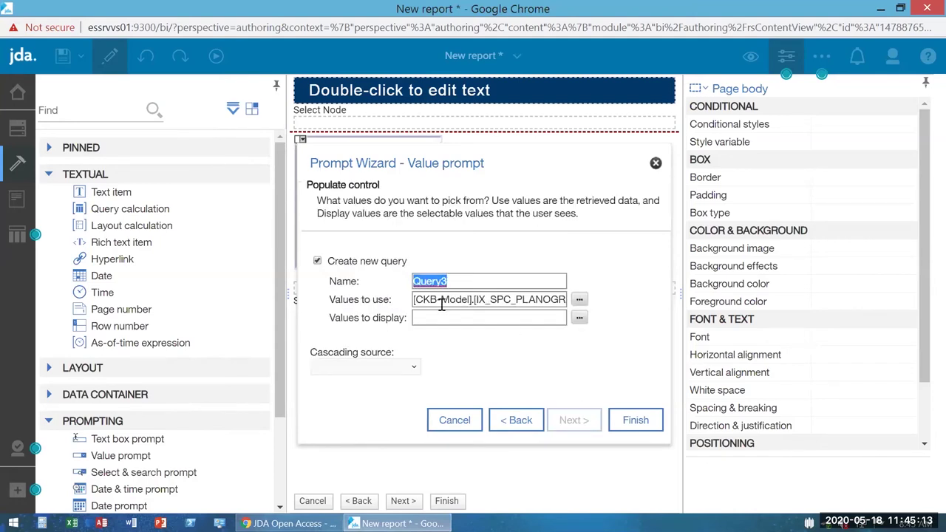
double_click(454, 303)
key(End)
drag(510, 300, 530, 300)
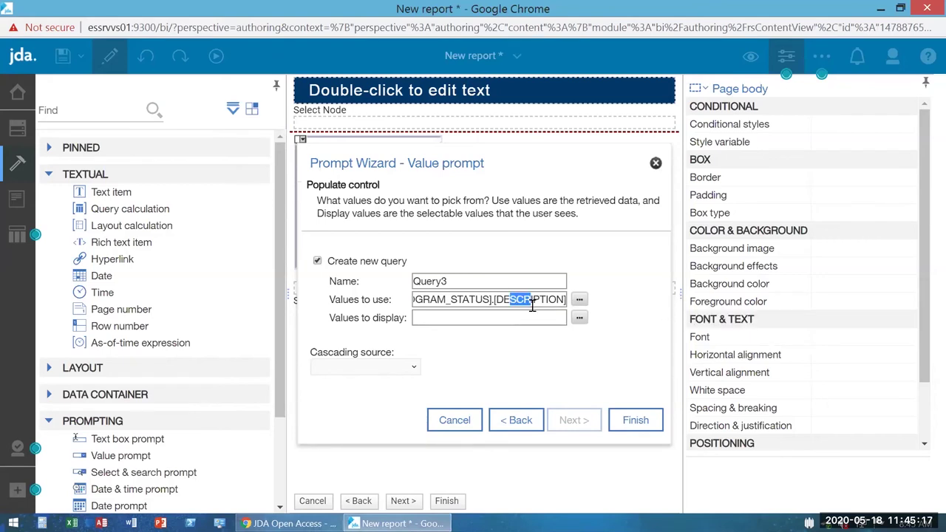
click(633, 431)
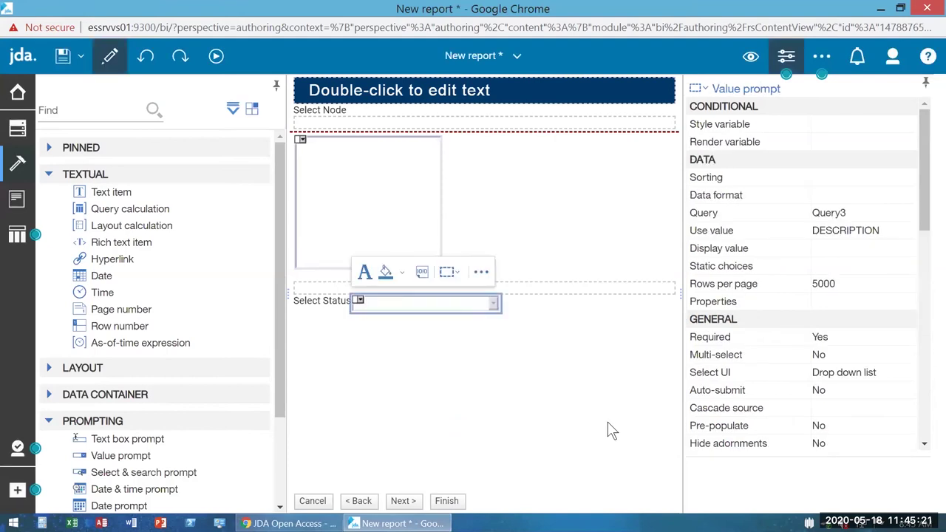
Step: Move the status value prompt ahead of the "Select Status" text and insert an empty block below that row
mouse_move(382, 303)
mouse_down()
mouse_move(331, 333)
mouse_move(317, 317)
mouse_move(382, 301)
mouse_up()
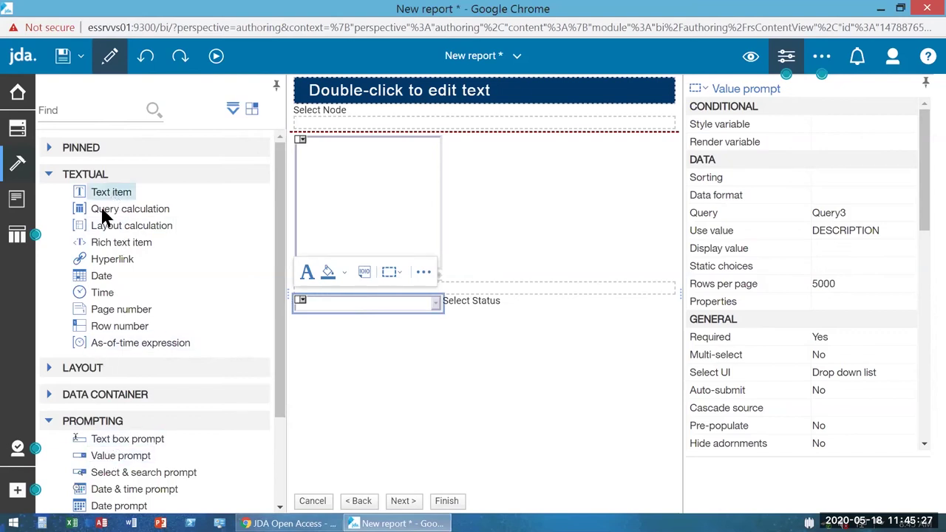
click(50, 369)
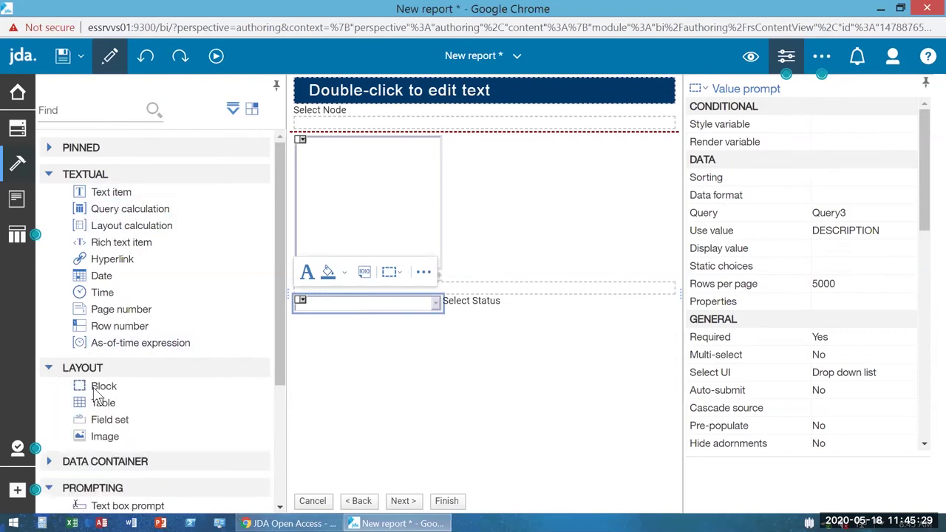
drag(103, 386, 478, 308)
click(395, 338)
drag(373, 311, 360, 330)
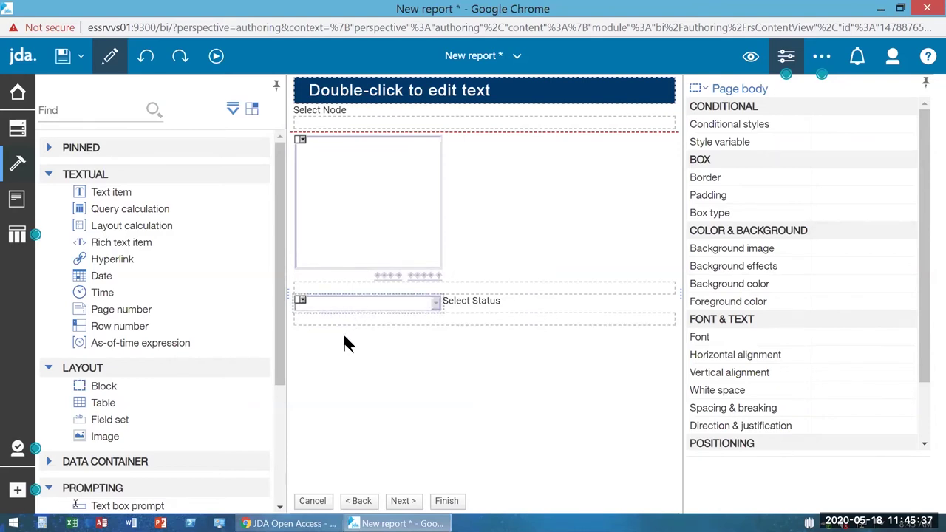
drag(330, 323, 303, 345)
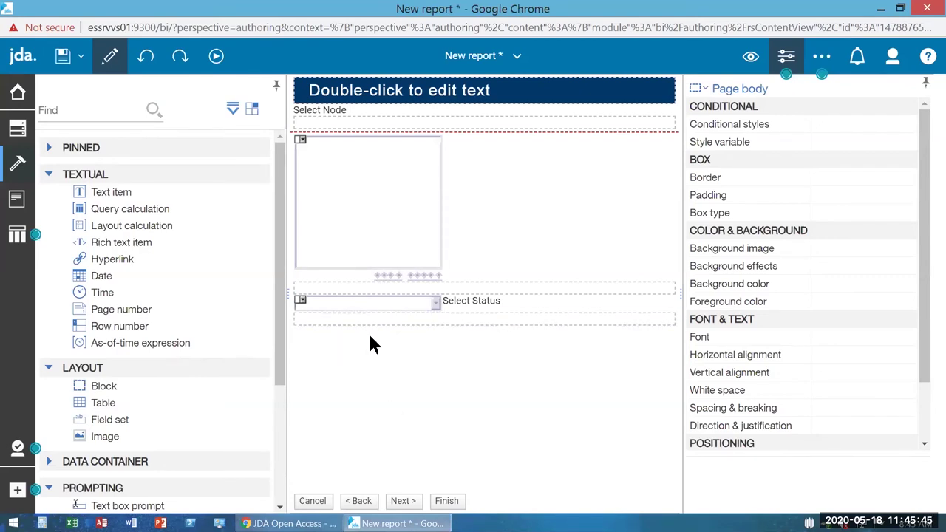
Step: Set the status value prompt's display value to DESCRIPTION
click(395, 305)
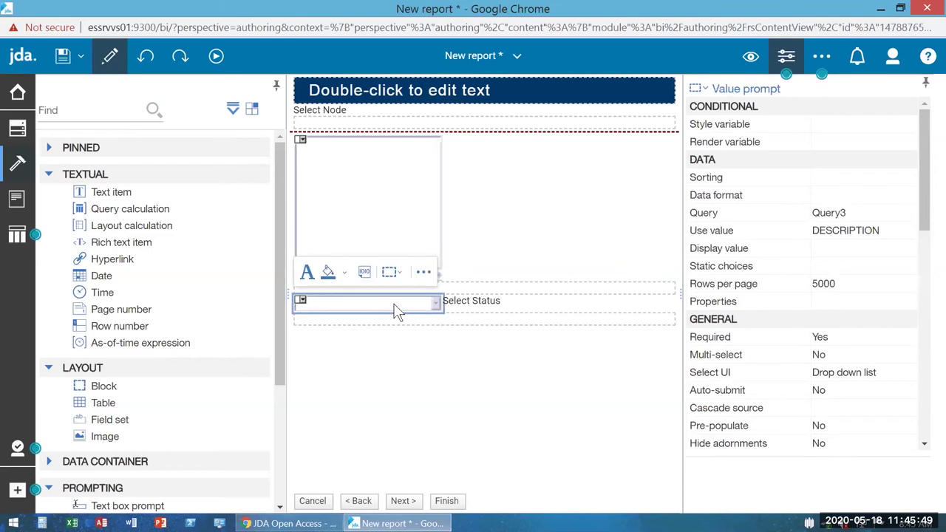
click(895, 248)
click(908, 249)
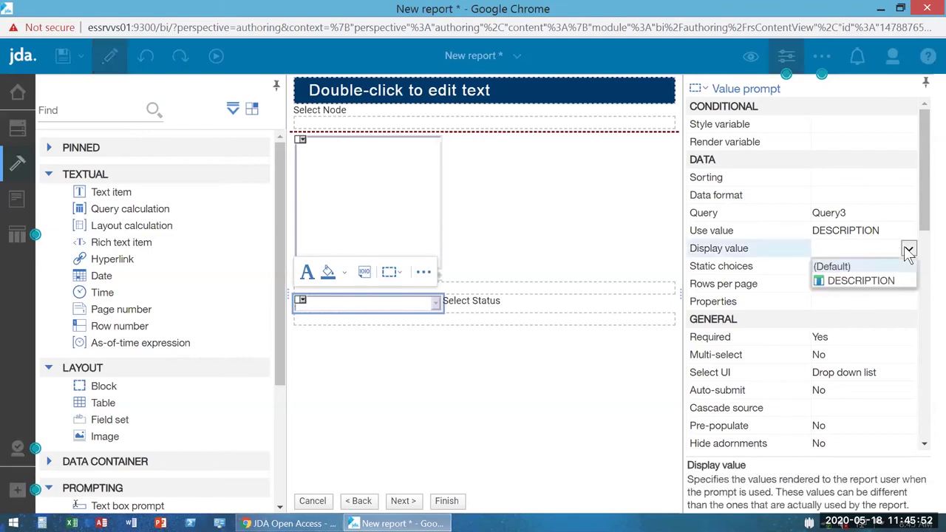
click(865, 282)
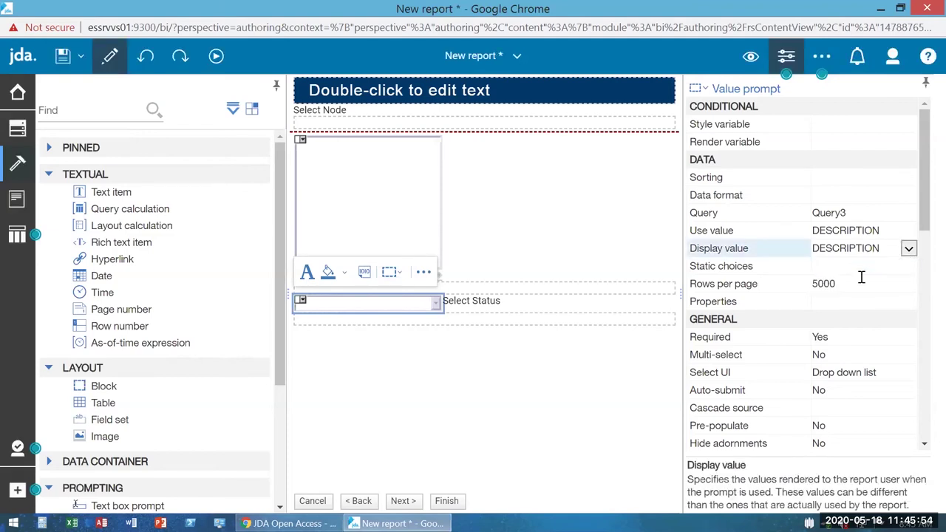
click(593, 391)
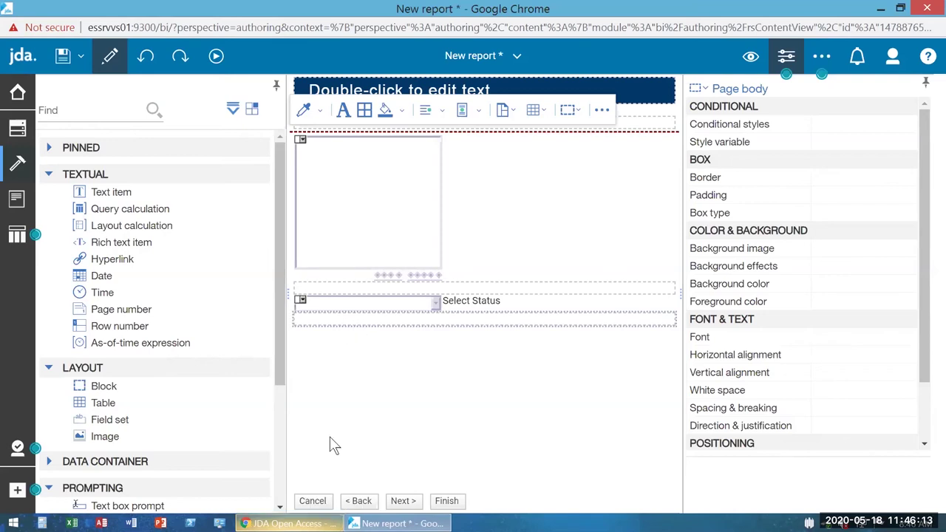
Step: Move the Cancel and Finish prompt buttons from the page footer into the empty block below the status prompt
click(313, 501)
drag(321, 342, 325, 327)
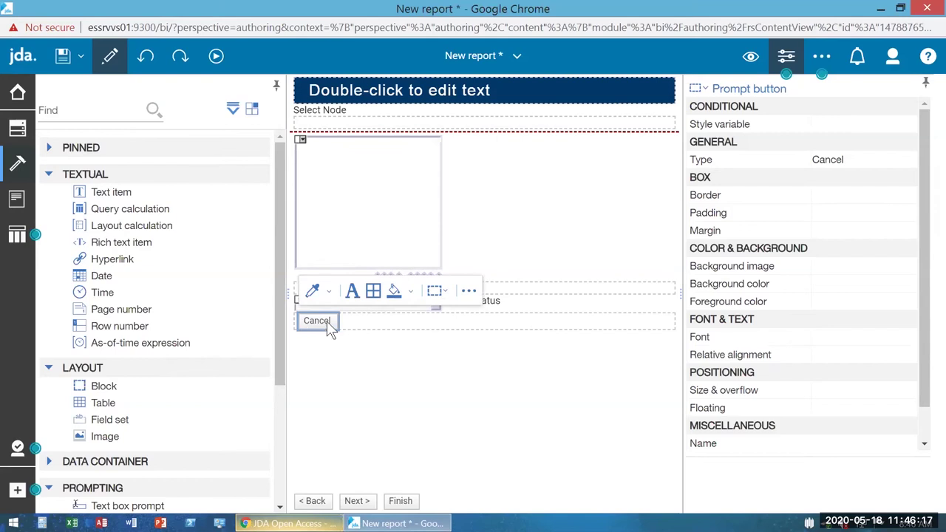
click(400, 501)
drag(396, 382, 386, 321)
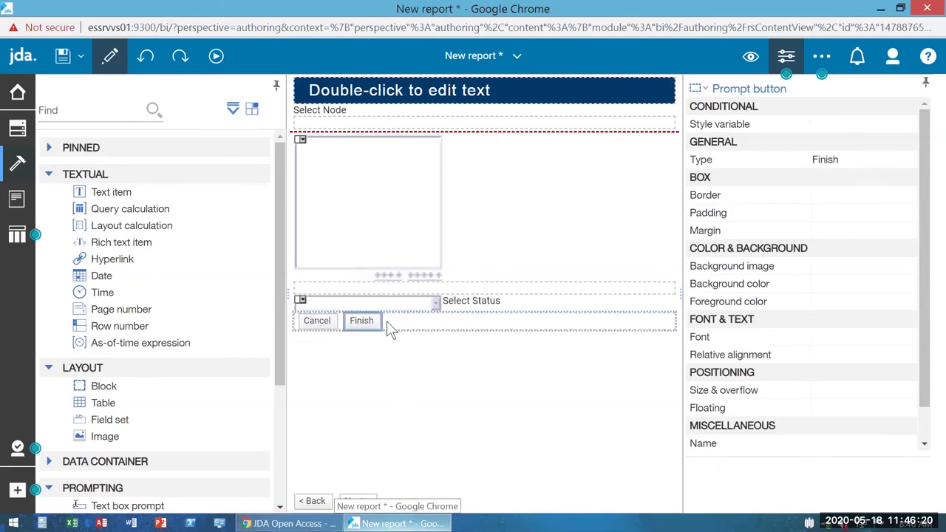
Step: Delete the remaining Back and Next prompt buttons from the prompt page footer
click(312, 502)
key(Delete)
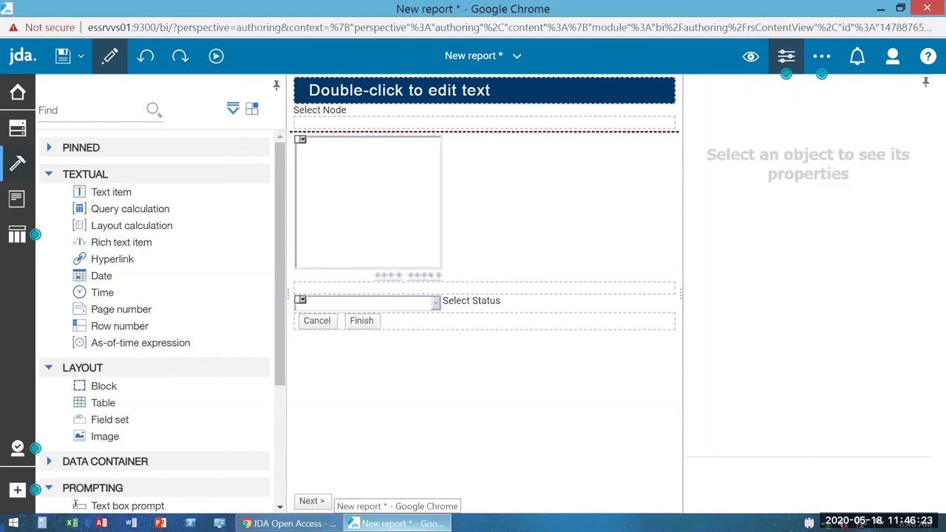
click(311, 503)
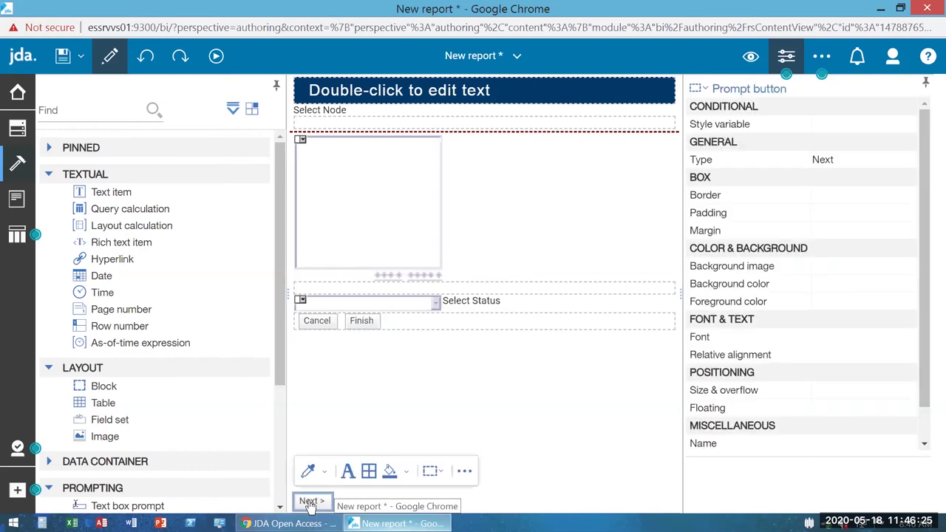
key(Delete)
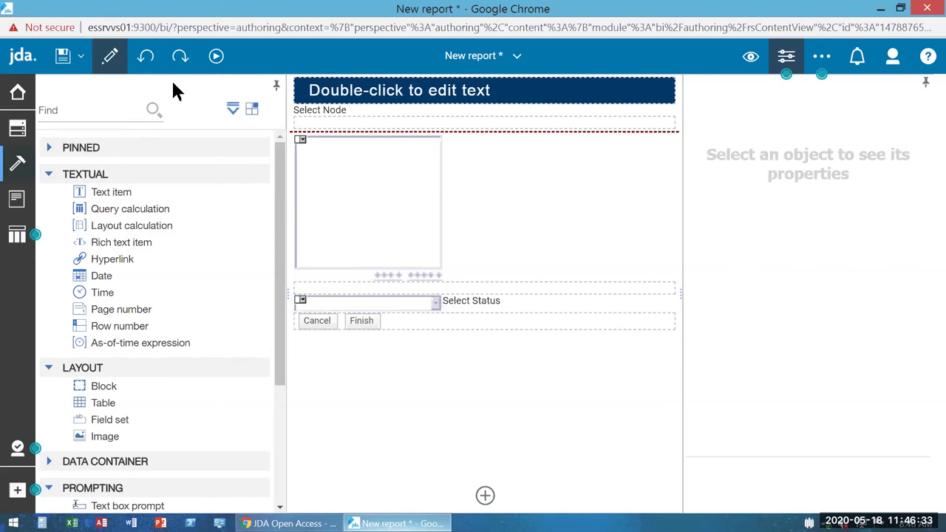
Step: Run the report and submit the prompts with the COFFEE MAKERS node and the Live status
click(110, 59)
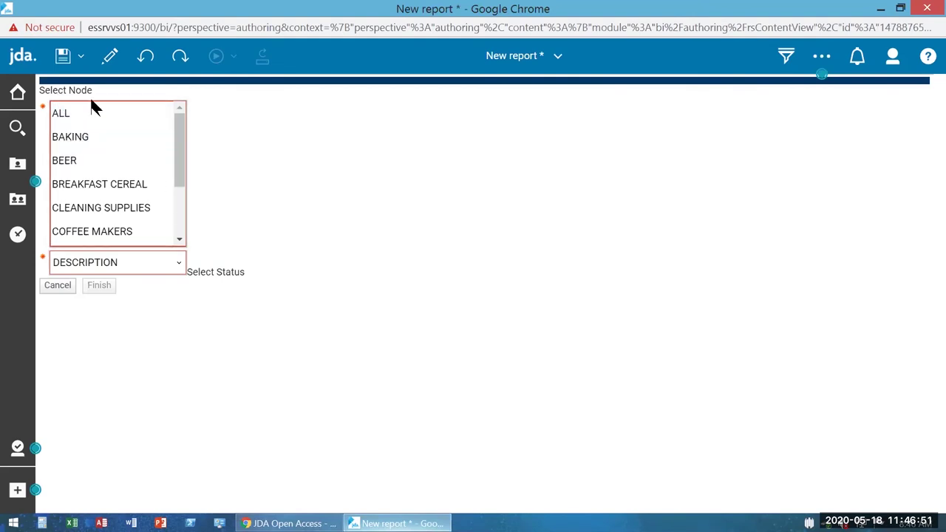
scroll(102, 163, down, 1)
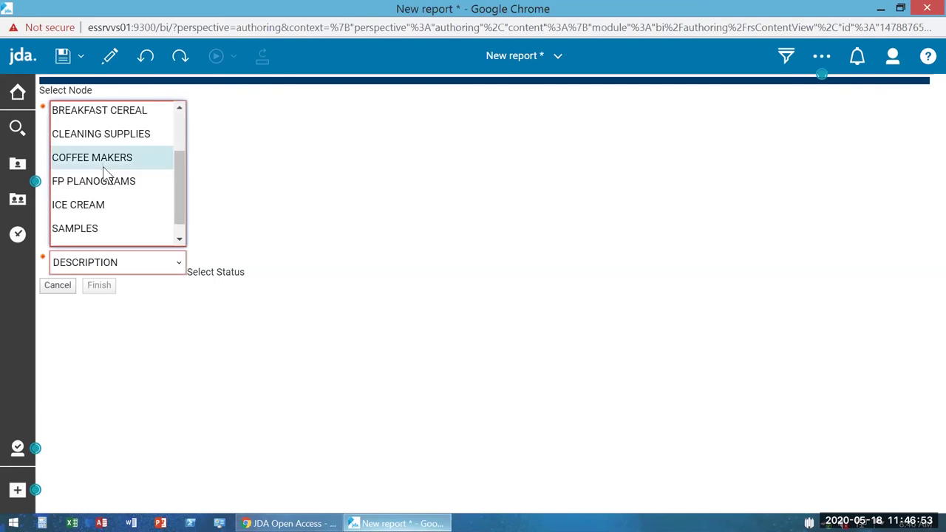
click(104, 185)
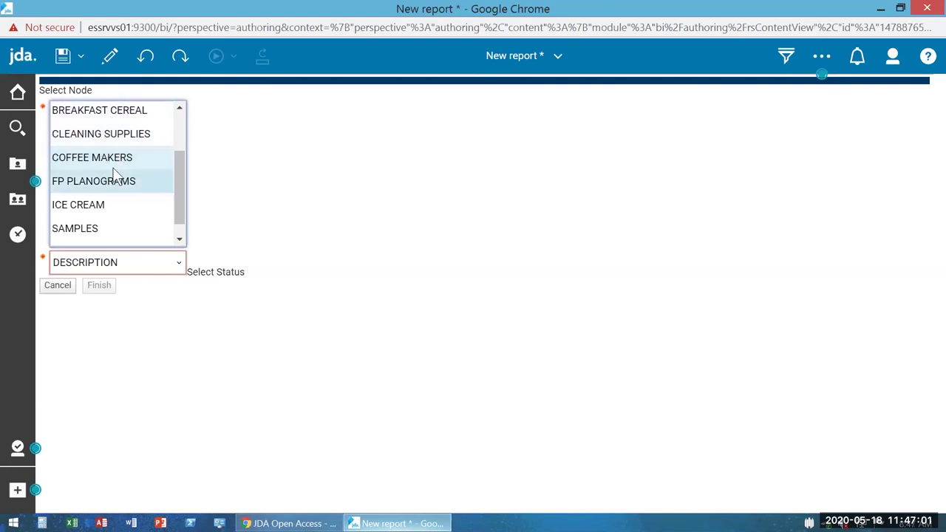
click(175, 267)
drag(178, 314, 178, 368)
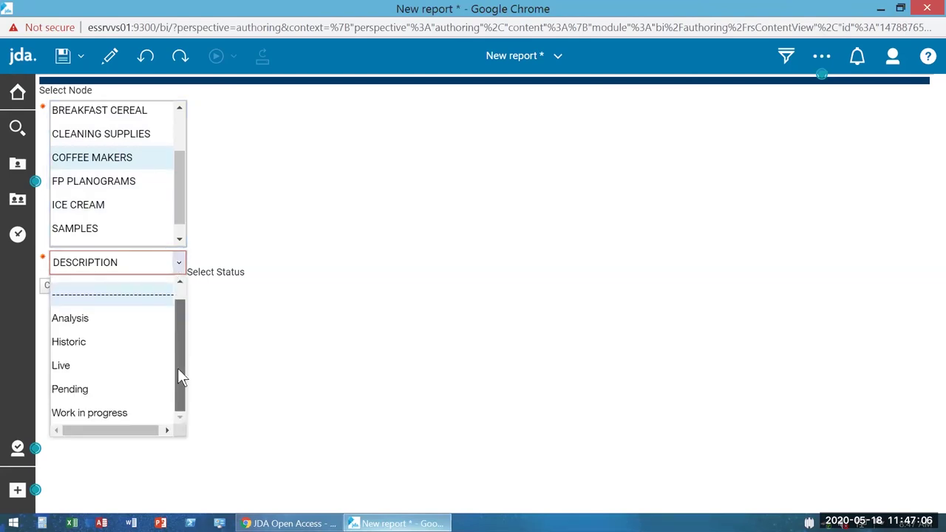
click(84, 368)
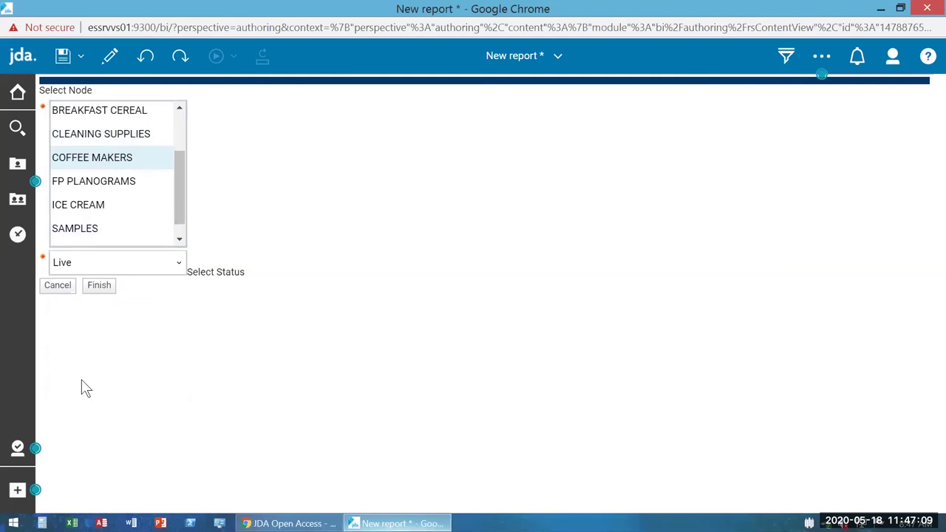
click(101, 287)
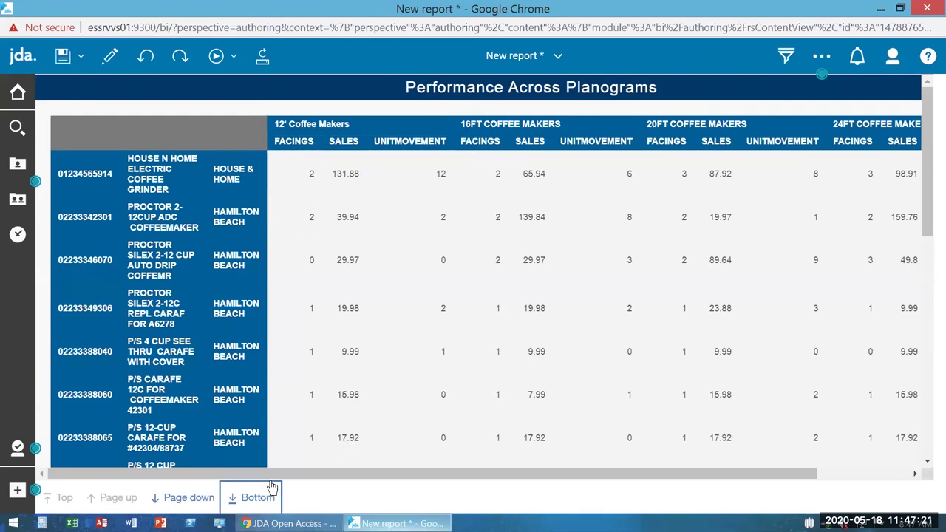
Step: Examine the facings, sales and unit movement columns for all products and planograms in the report output
drag(280, 475, 422, 484)
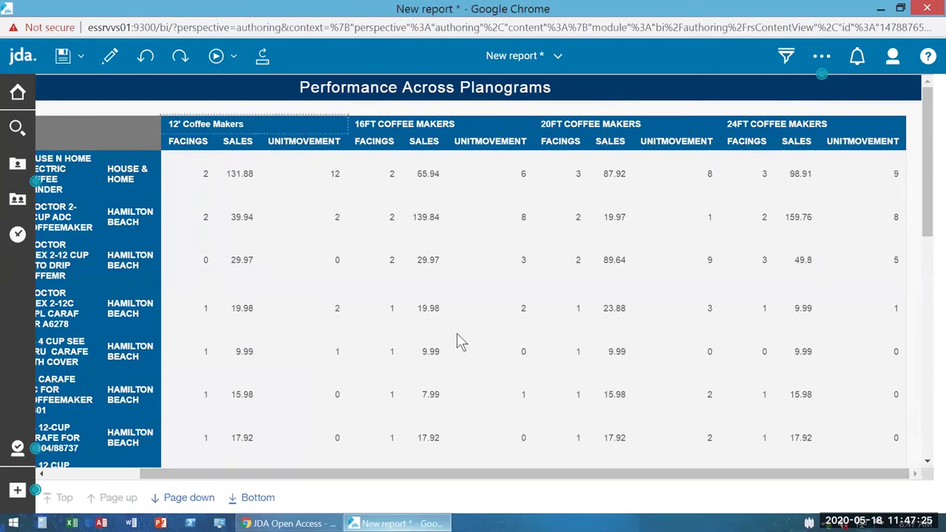
scroll(366, 315, down, 8)
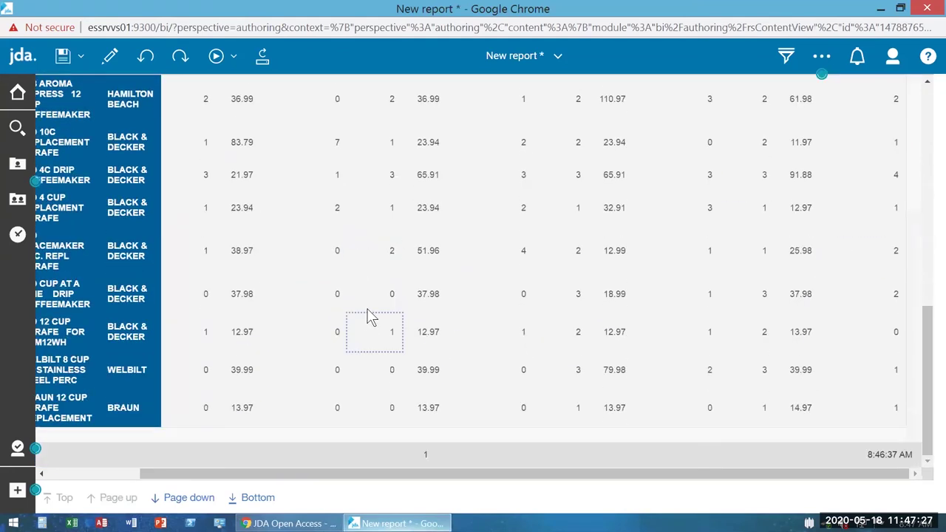
scroll(372, 310, up, 5)
scroll(372, 311, up, 4)
drag(437, 472, 318, 403)
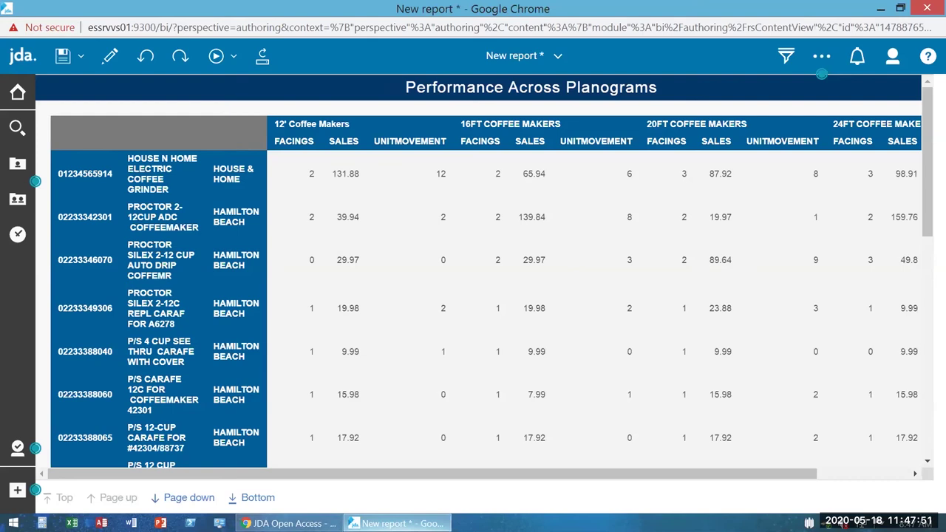
scroll(585, 294, down, 5)
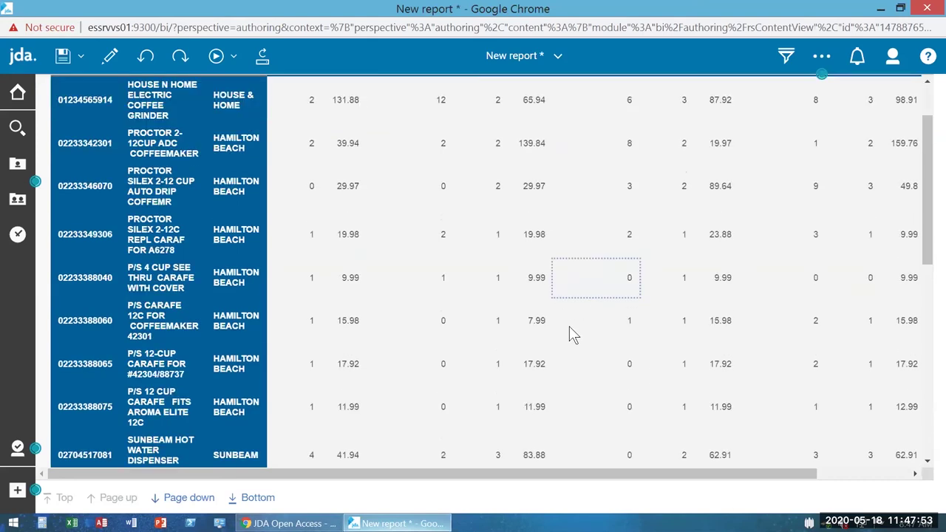
scroll(556, 327, up, 5)
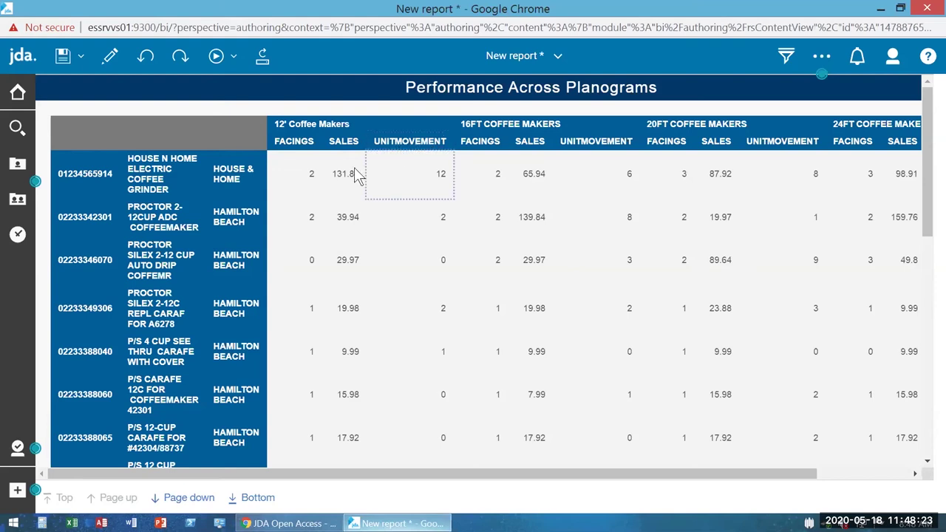
Step: Return to editing the report and set the data format type of the crosstab's SALES values to Currency
click(112, 58)
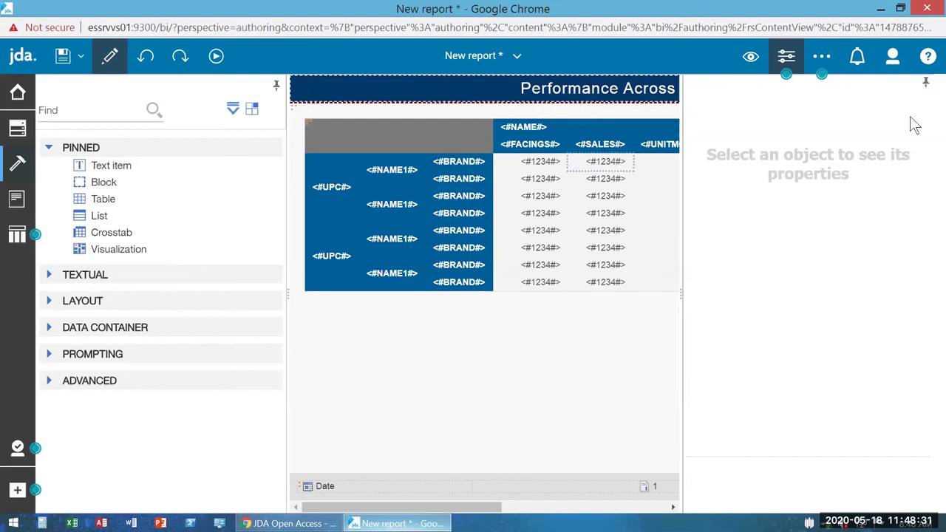
click(605, 170)
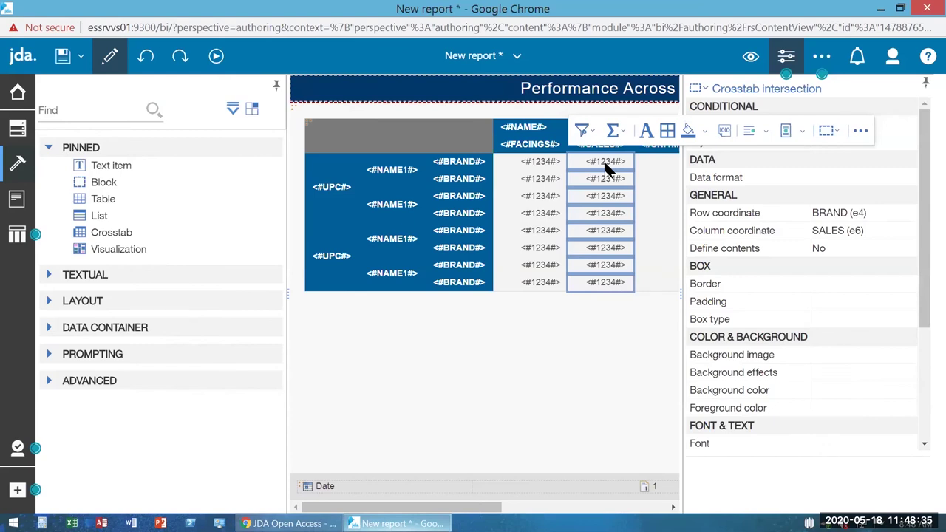
click(608, 166)
click(725, 132)
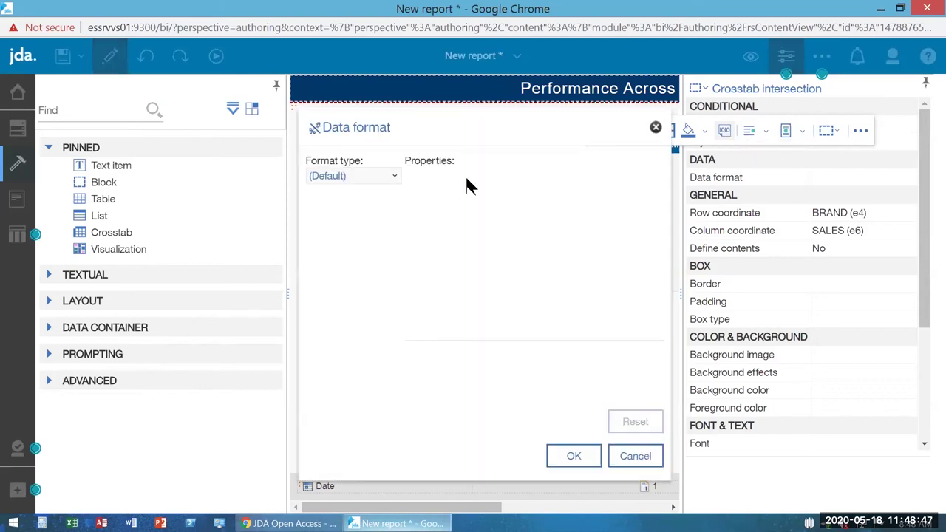
click(392, 177)
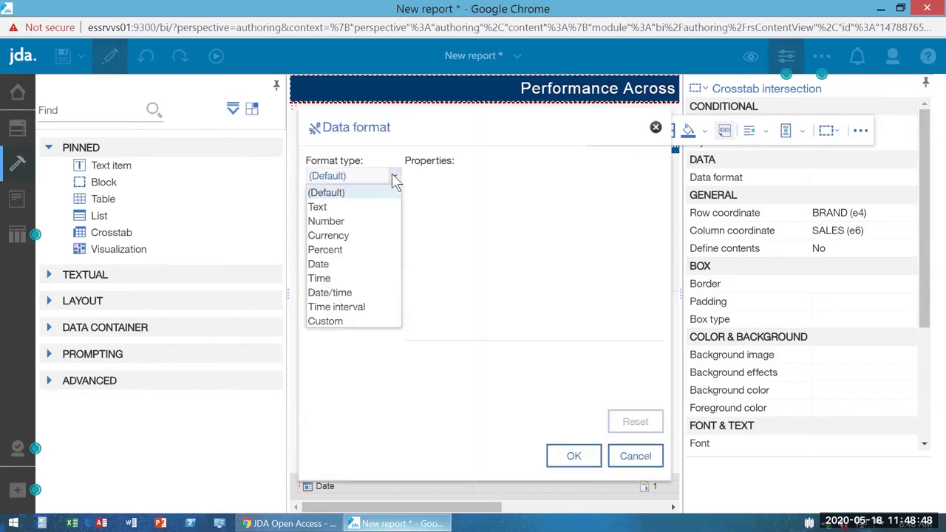
click(371, 236)
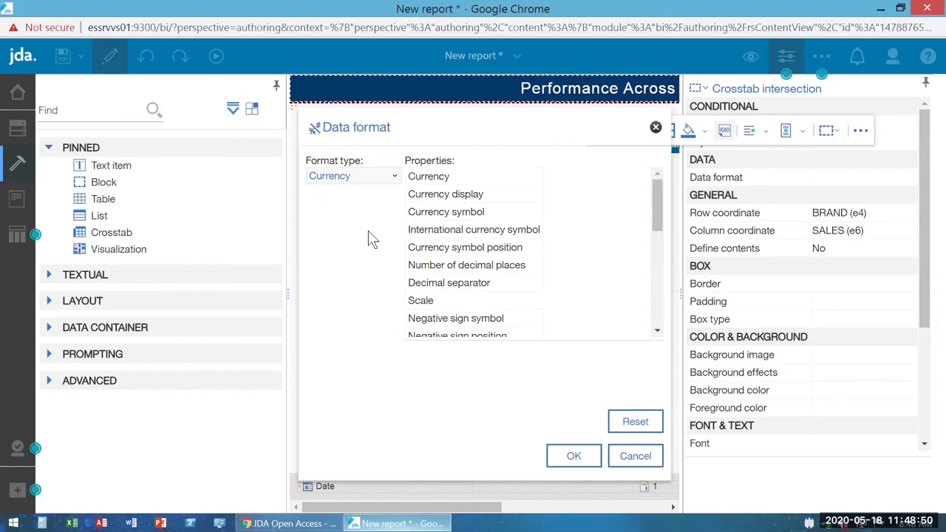
Step: Set the currency of the SALES data format to $ (USD) - United States of America, dollar
click(642, 177)
click(642, 177)
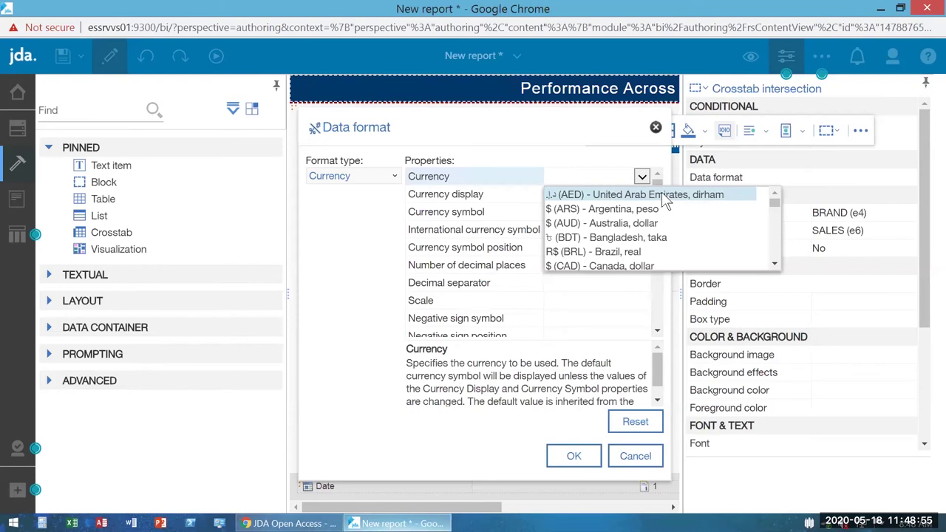
scroll(662, 193, down, 5)
scroll(679, 206, down, 5)
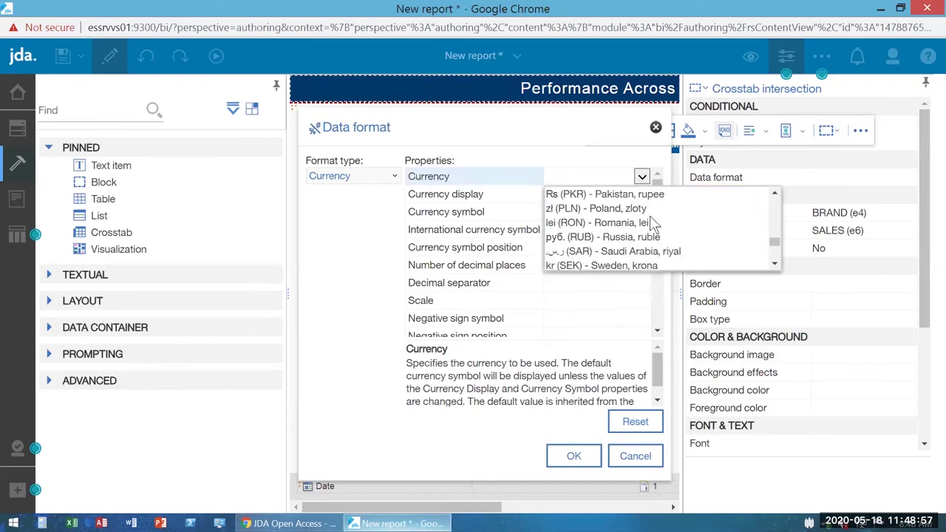
scroll(678, 205, down, 3)
scroll(606, 255, up, 10)
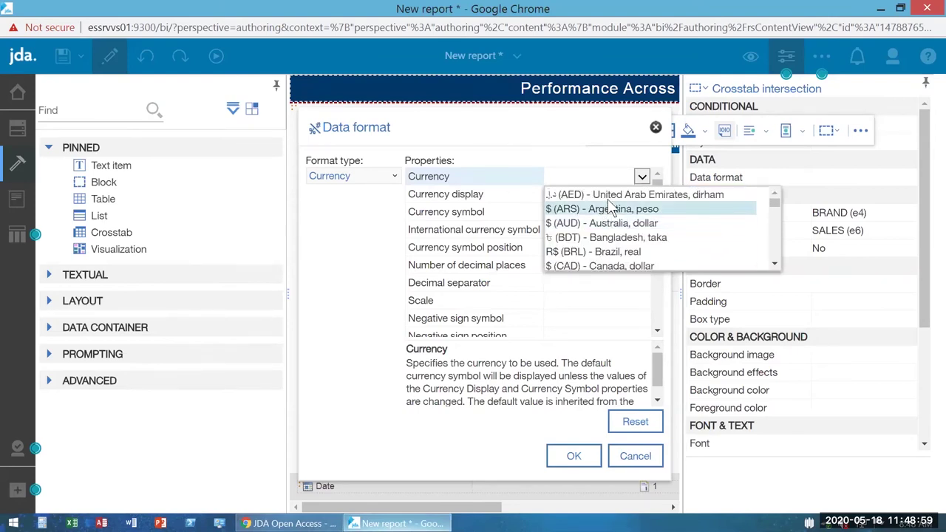
scroll(611, 208, down, 2)
scroll(610, 209, down, 9)
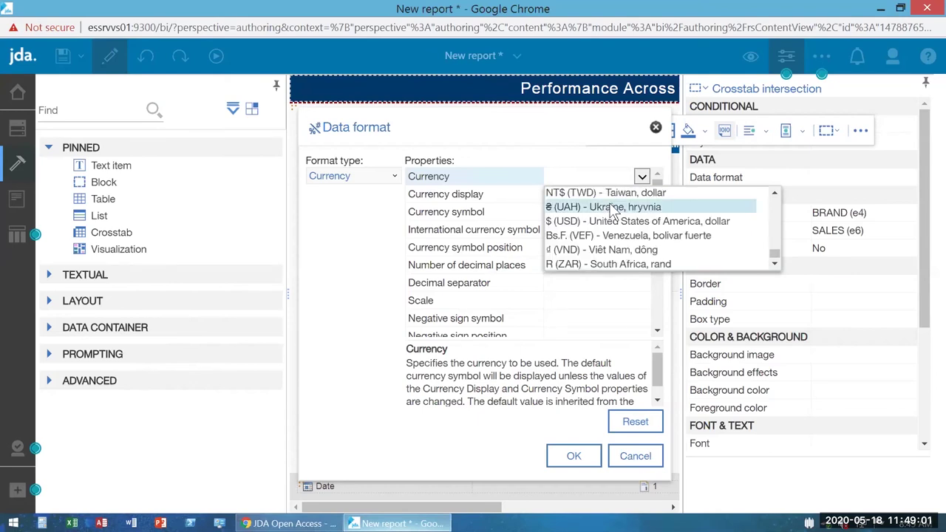
click(737, 222)
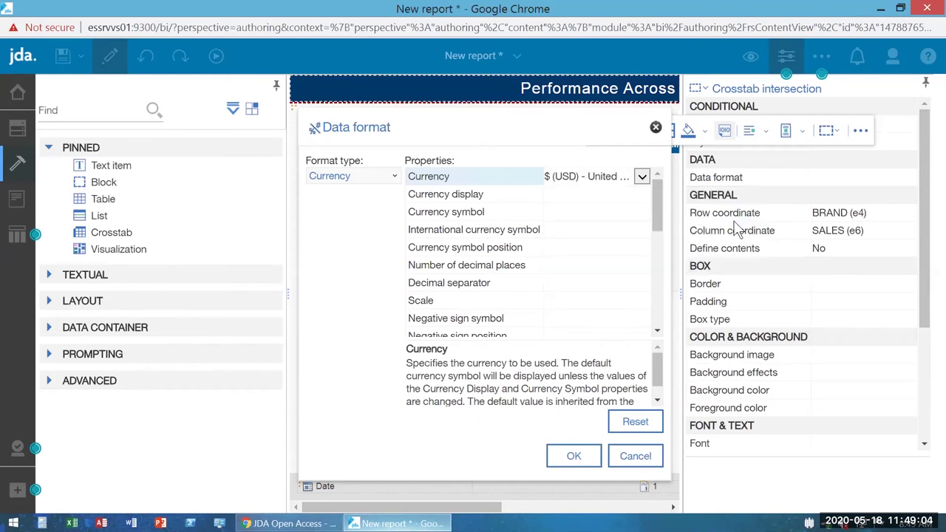
Step: Set the SALES data format's currency display to Currency symbol and the currency symbol position to Beginning, and apply the format
click(639, 194)
click(642, 195)
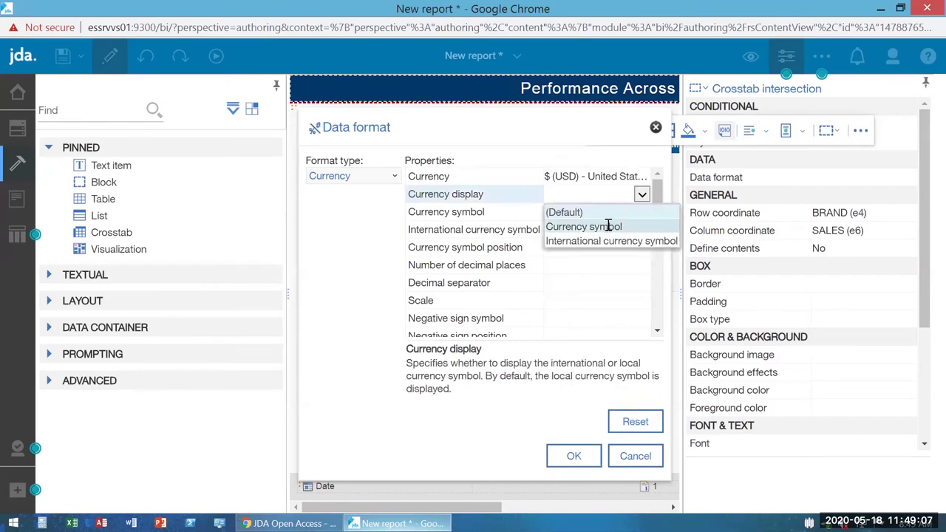
click(608, 225)
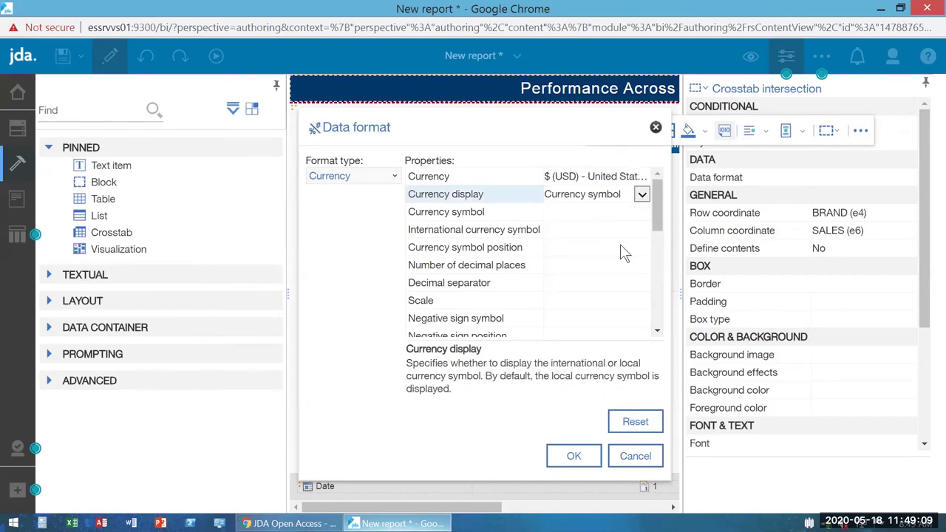
click(623, 252)
click(641, 249)
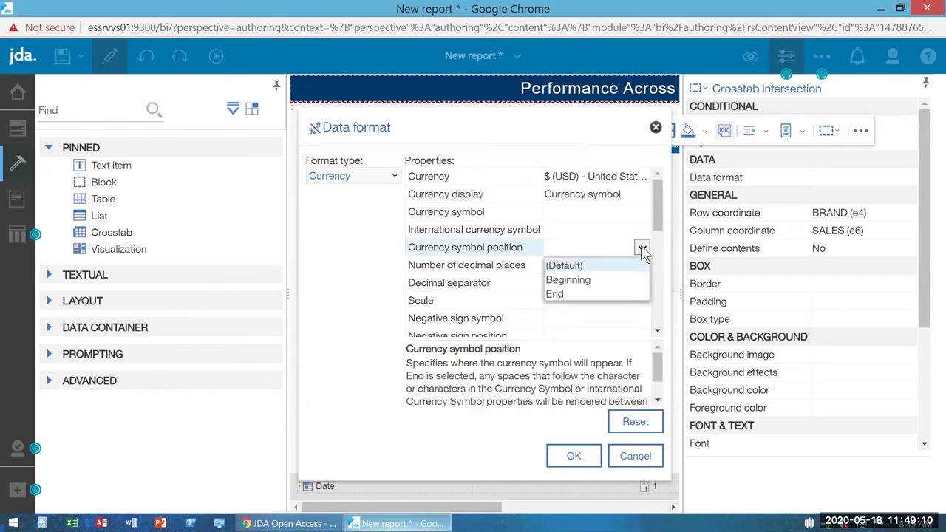
click(589, 287)
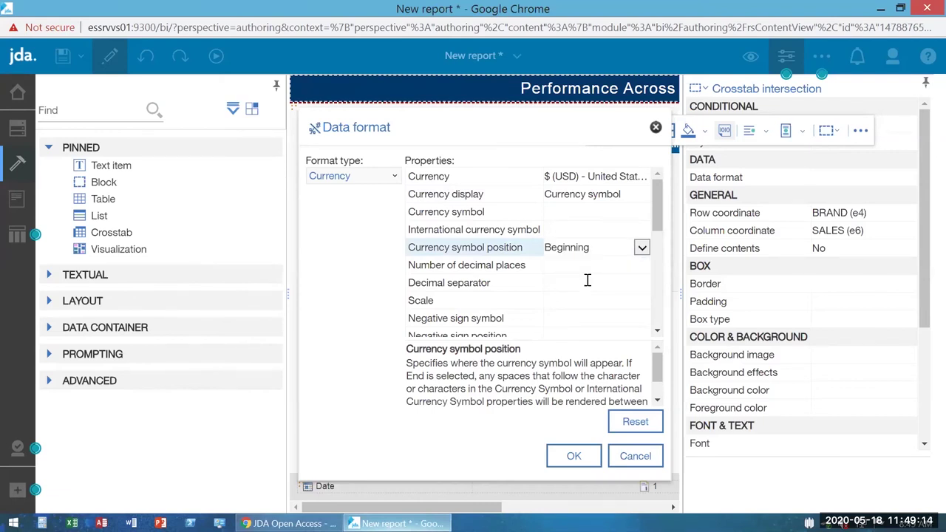
click(575, 456)
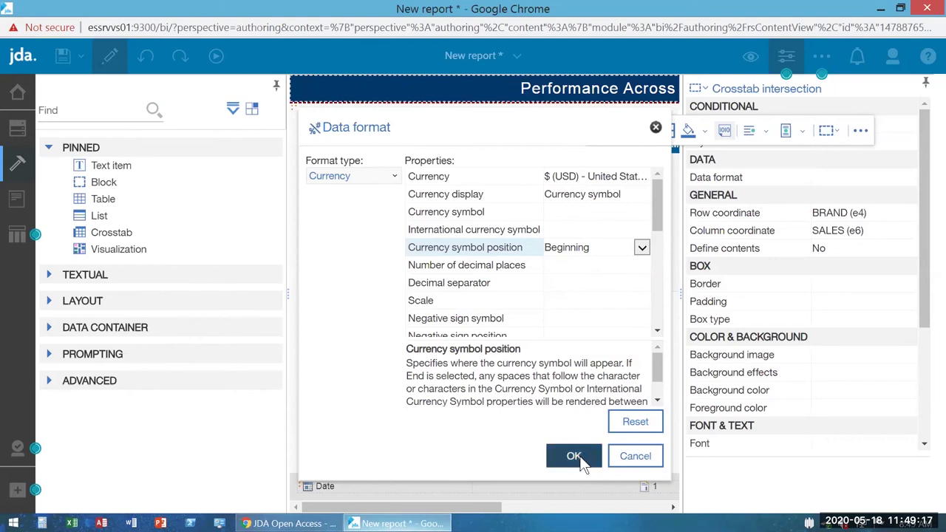
Step: Run the report for the COFFEE MAKERS node and Live status, and examine the currency formatting of the SALES columns
click(111, 58)
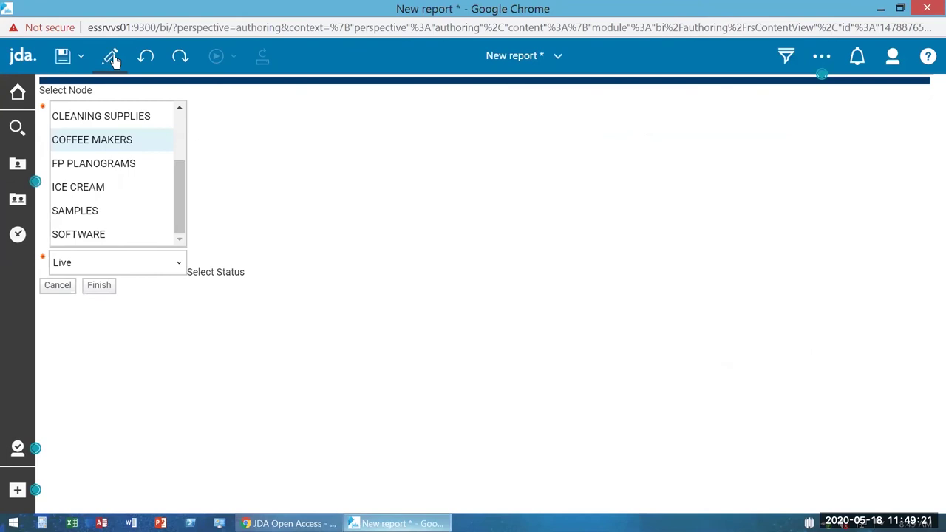
click(98, 285)
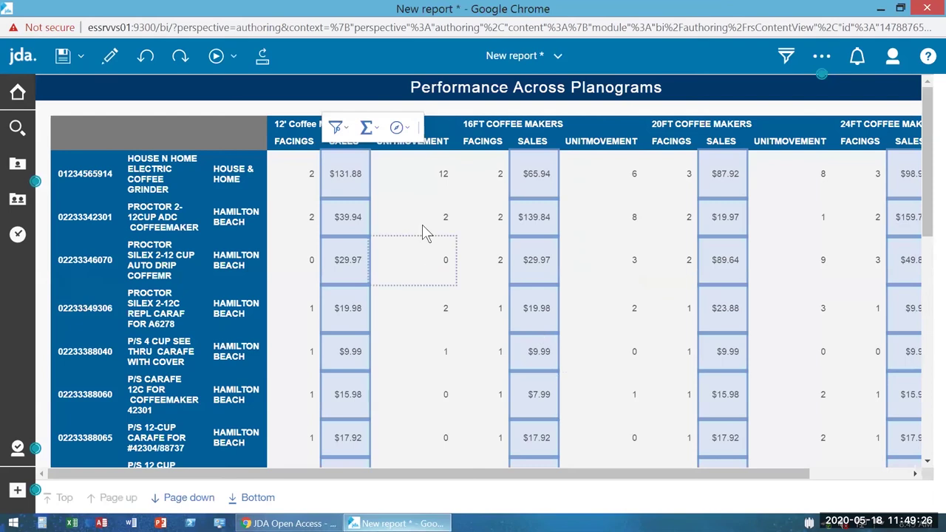
click(421, 222)
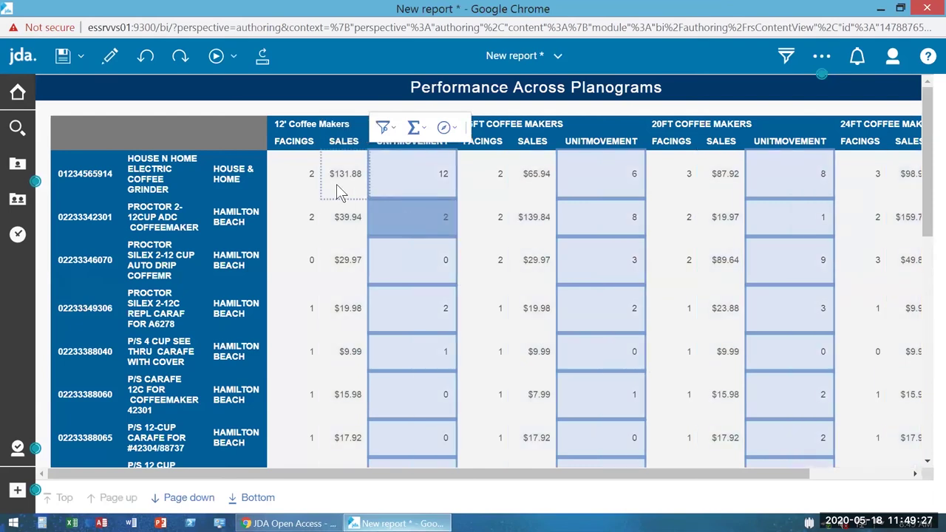
click(473, 255)
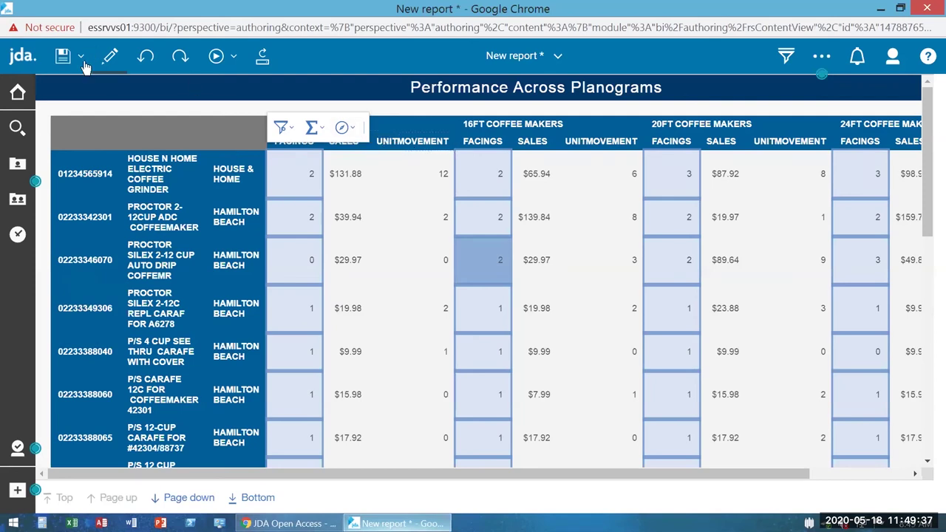
Step: Return to editing the report and replace the crosstab's FACINGS column header with the text label "Facings"
click(109, 57)
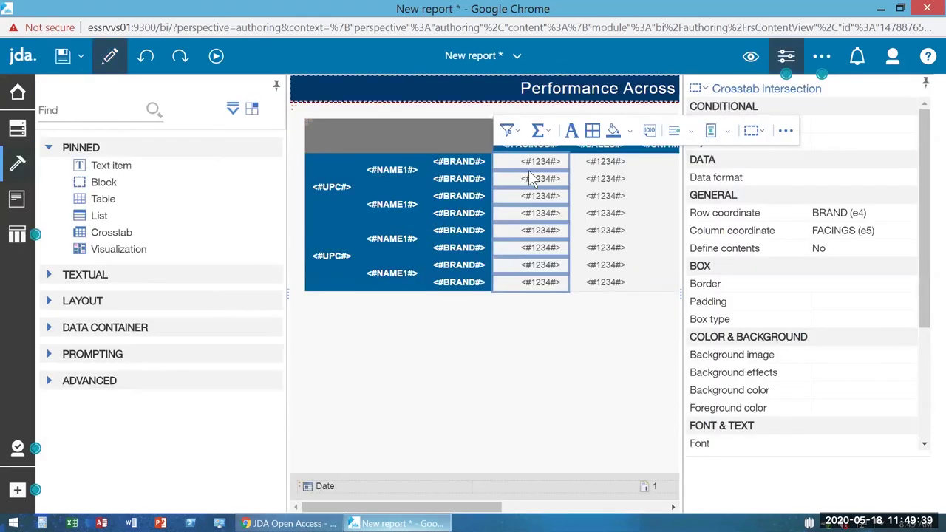
click(531, 144)
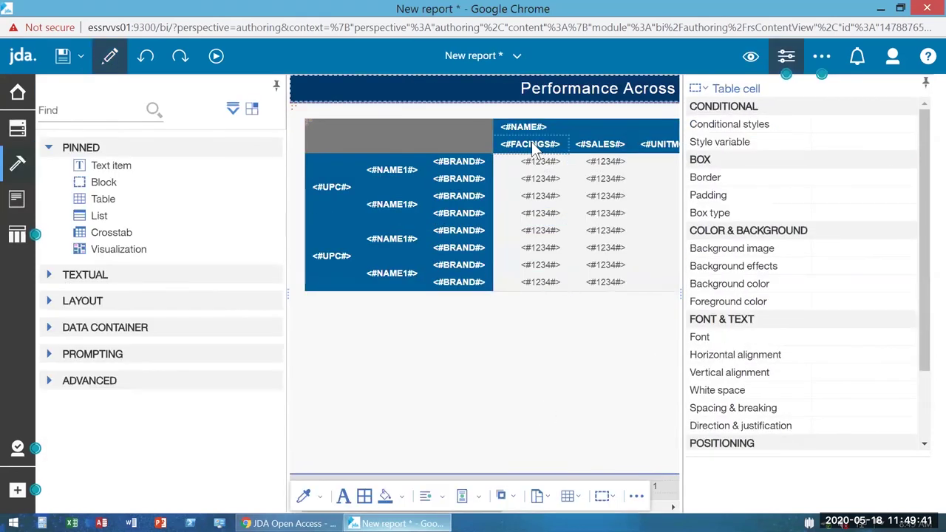
click(538, 149)
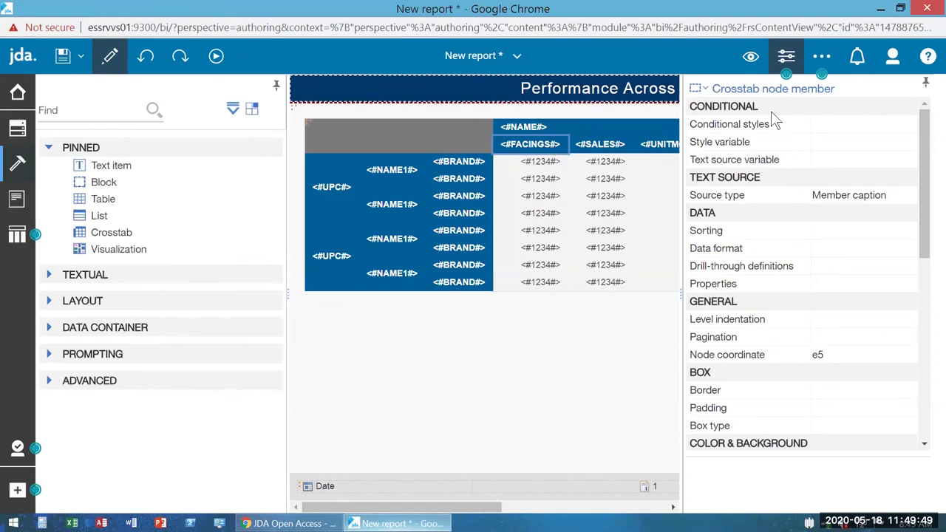
double_click(552, 144)
click(728, 138)
click(786, 56)
click(534, 143)
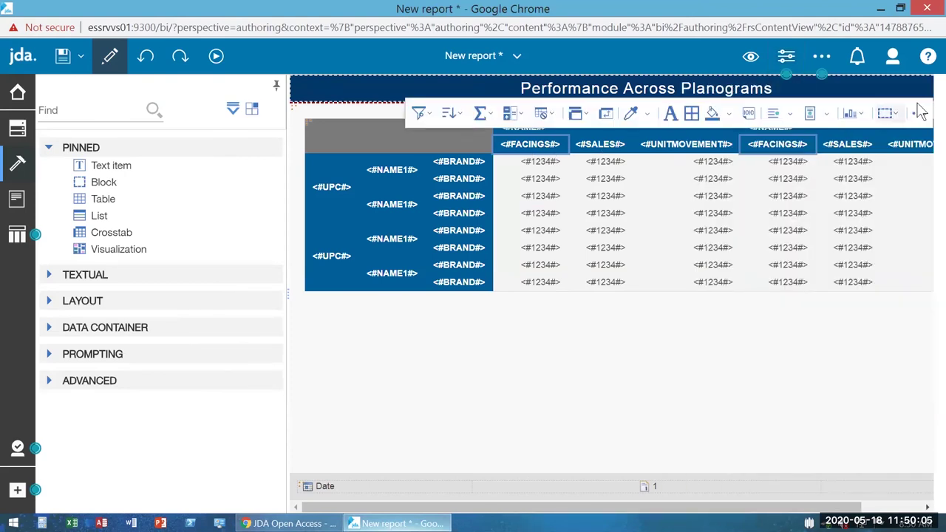
click(920, 113)
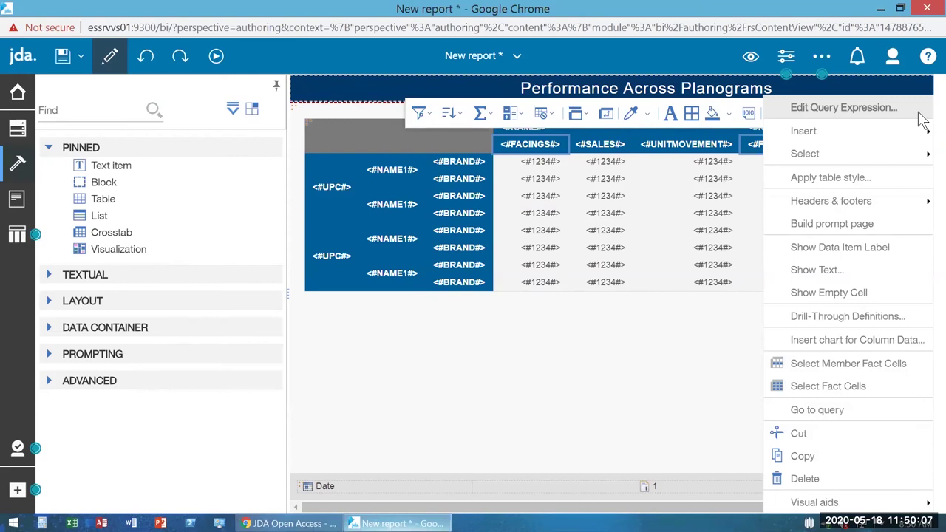
click(839, 270)
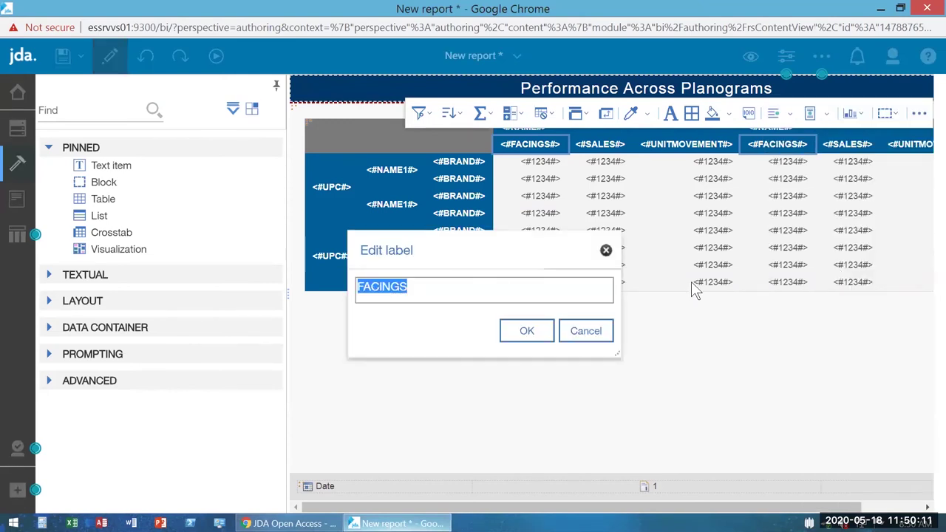
text(Facings)
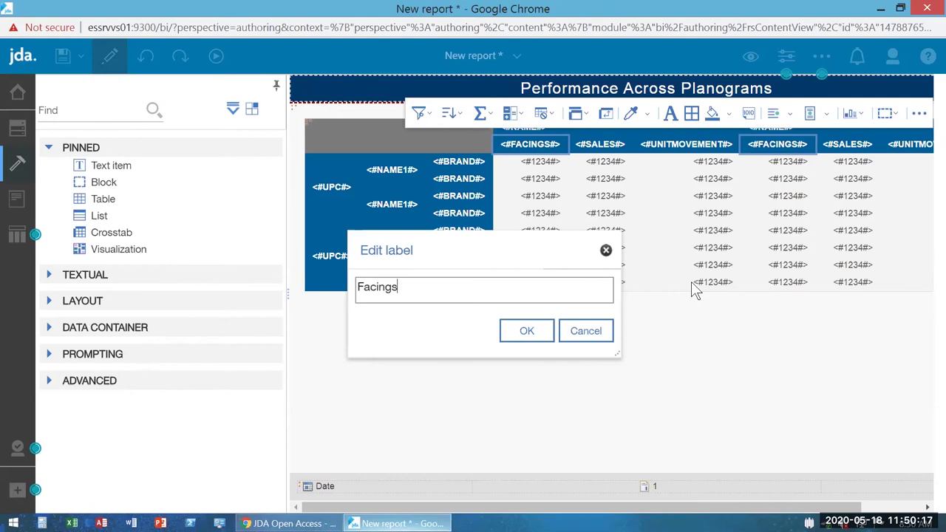
click(531, 333)
Step: Replace the crosstab's SALES column header with the text label "Sales $"
click(589, 150)
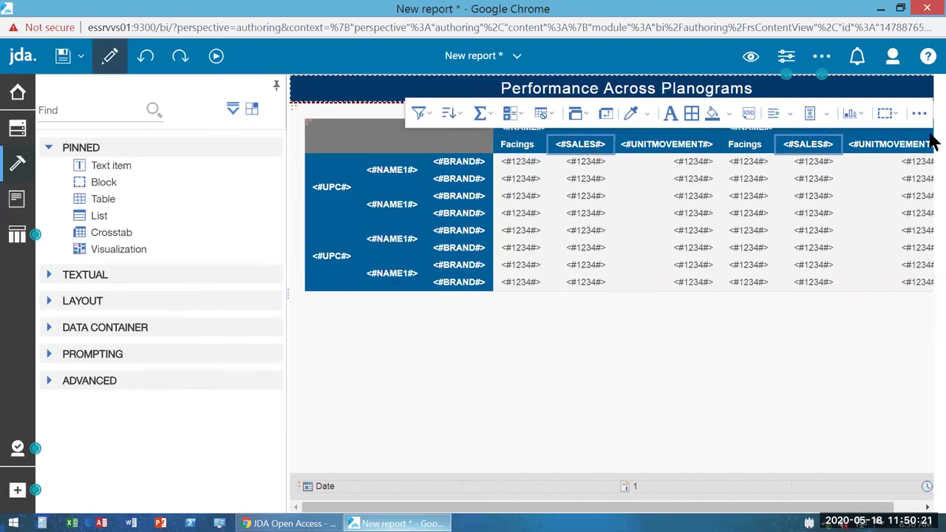
click(919, 113)
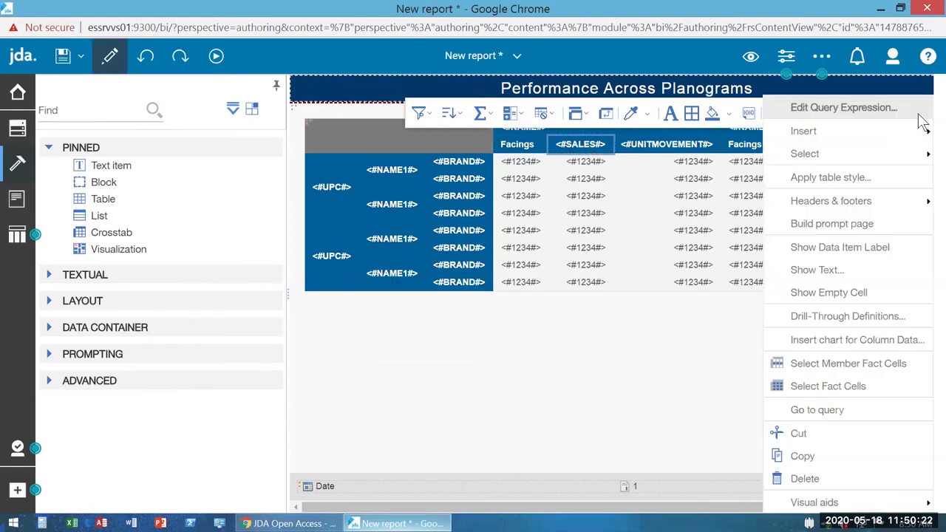
click(828, 270)
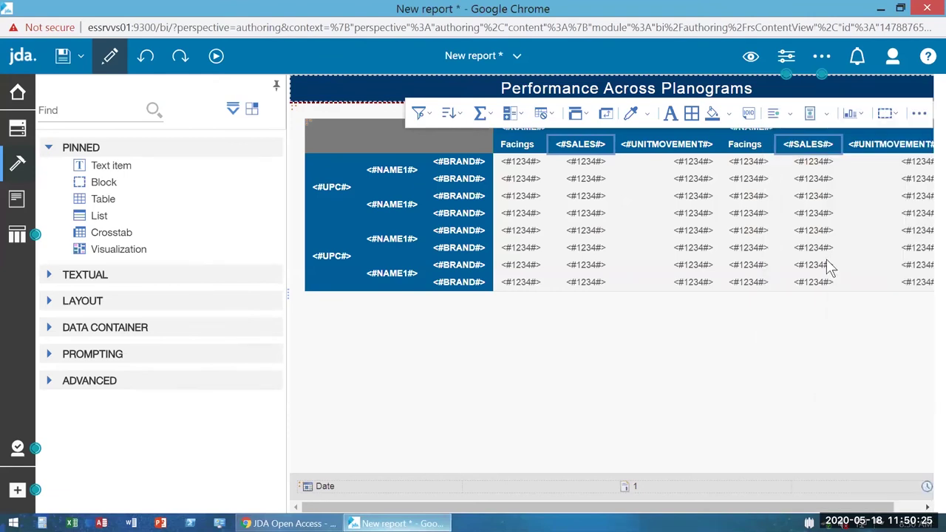
text(Sales $)
click(527, 331)
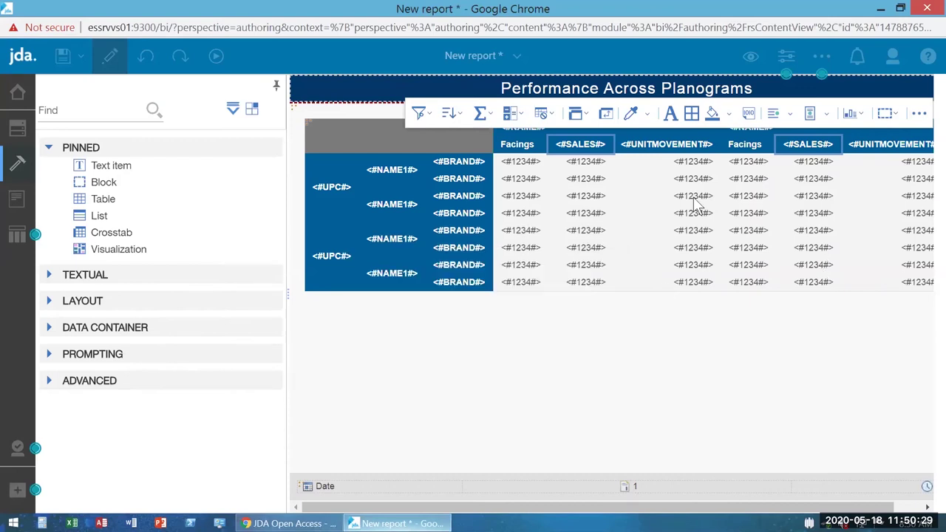
Step: Replace the crosstab's UNITMOVEMENT column header with the text label "Unit Movement"
click(699, 146)
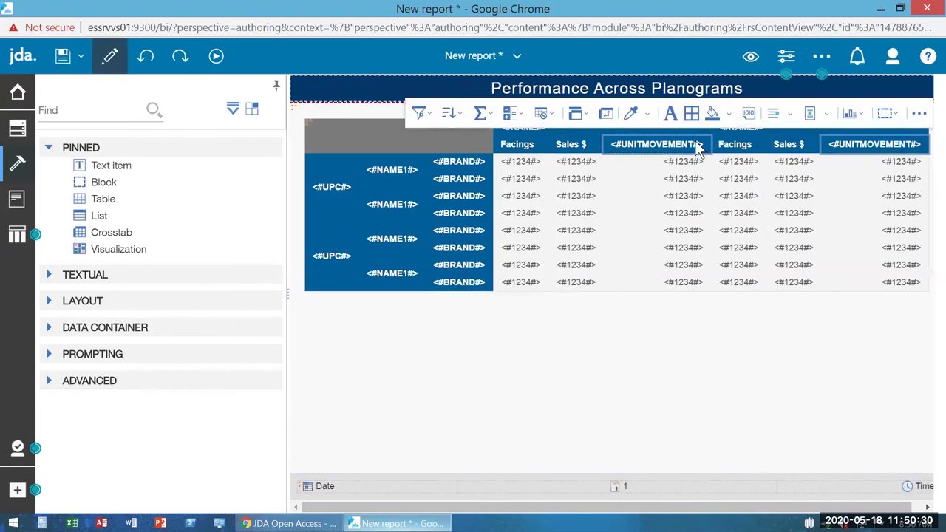
click(920, 113)
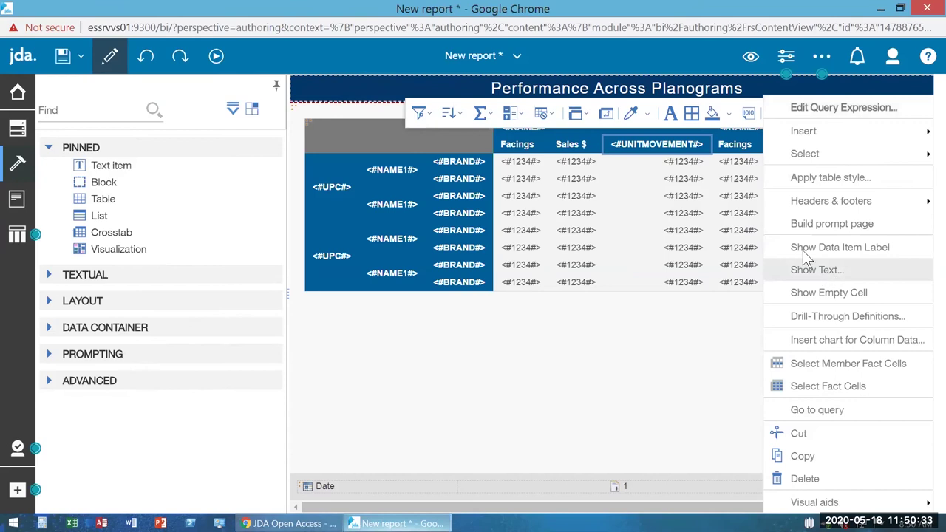
click(803, 251)
text(Unit Movement)
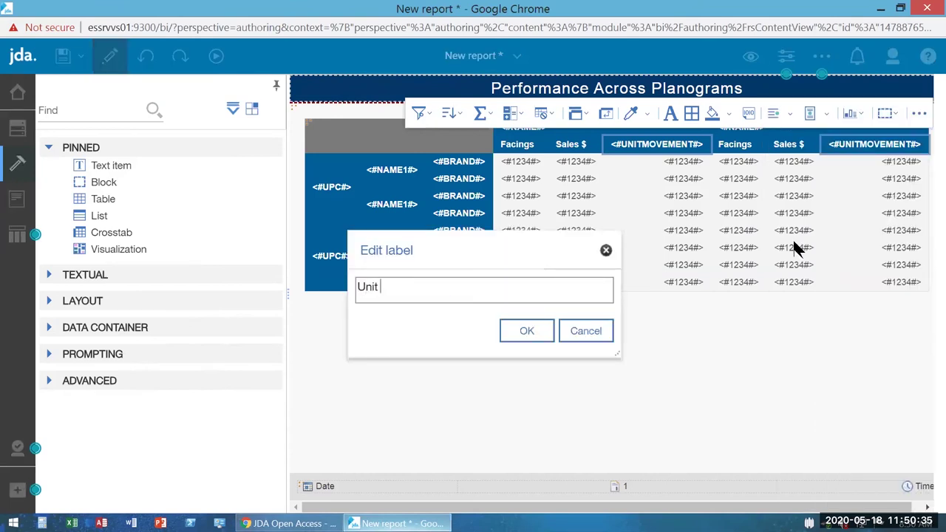
click(527, 332)
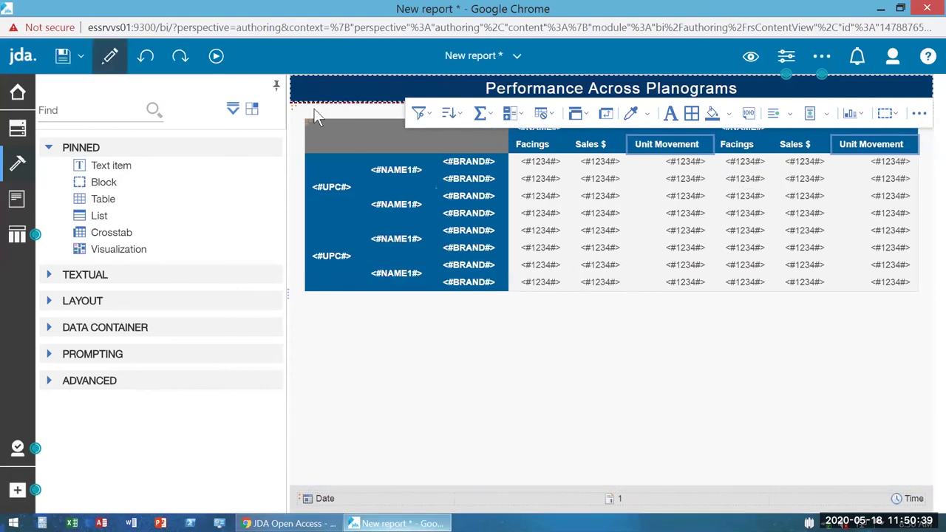
Step: Run the report again for the COFFEE MAKERS node and Live status, and check the relabelled column headers
click(112, 60)
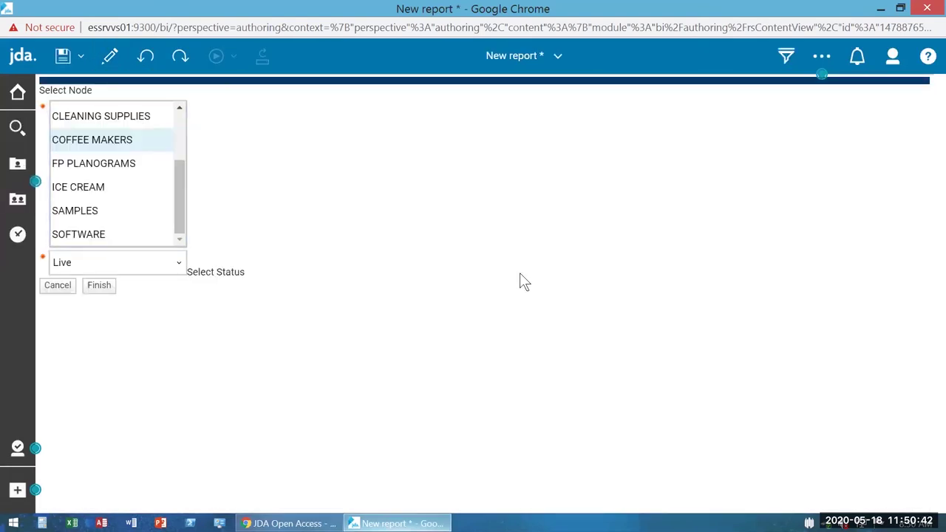
click(101, 286)
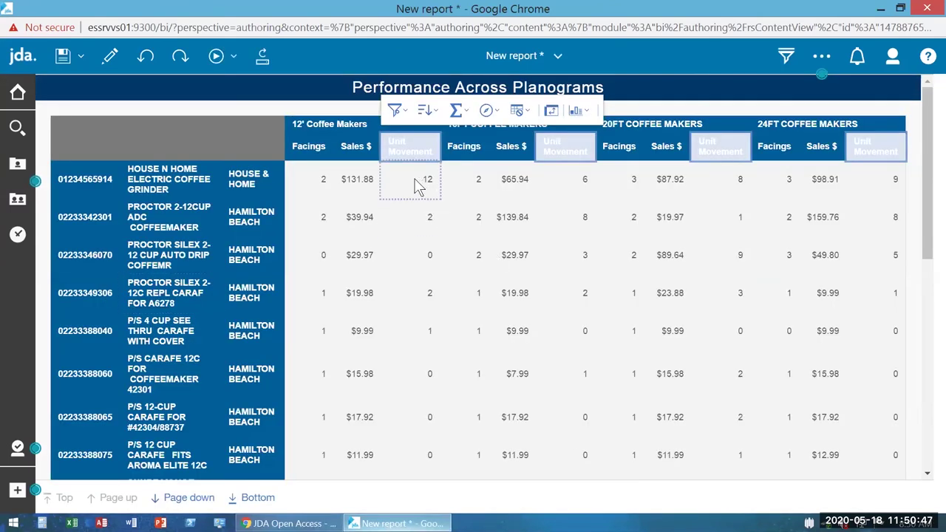
click(418, 185)
click(313, 153)
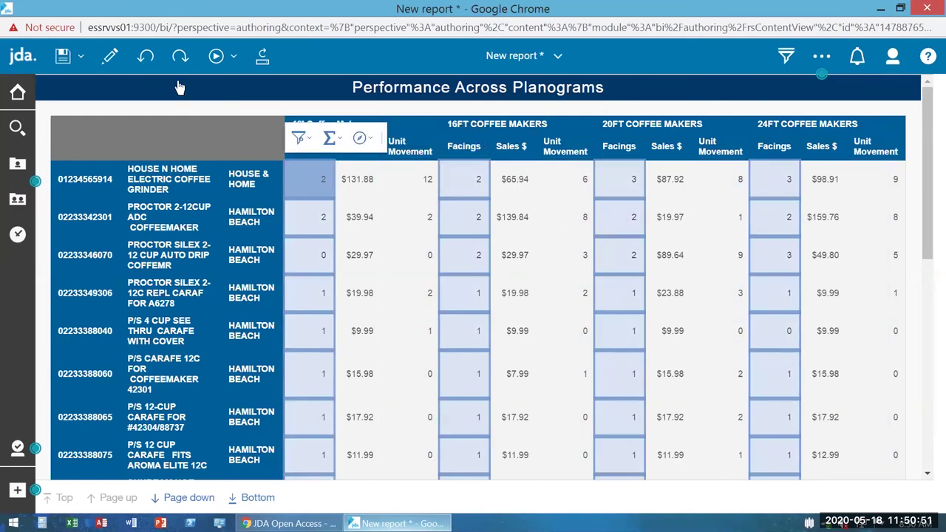
Step: Return to editing the report and start a Save as with the Training folder under Team content as the destination
click(111, 56)
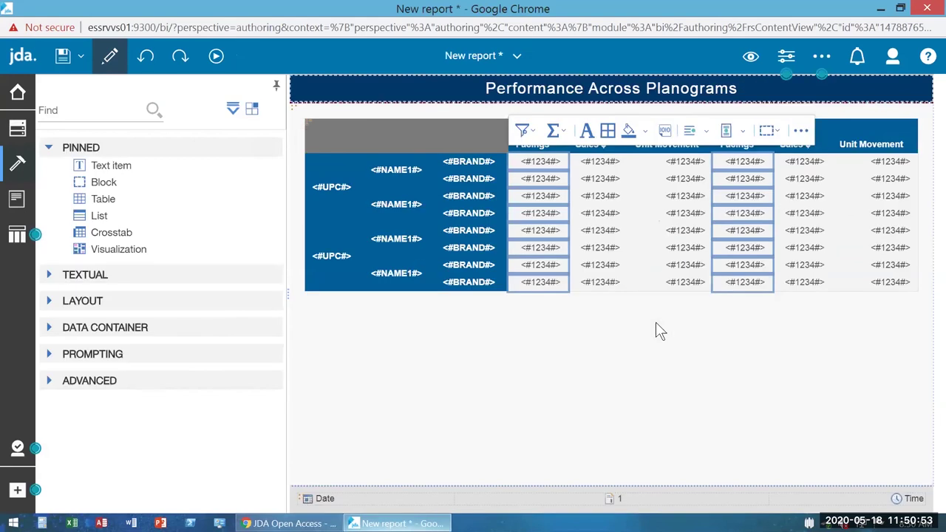
click(660, 365)
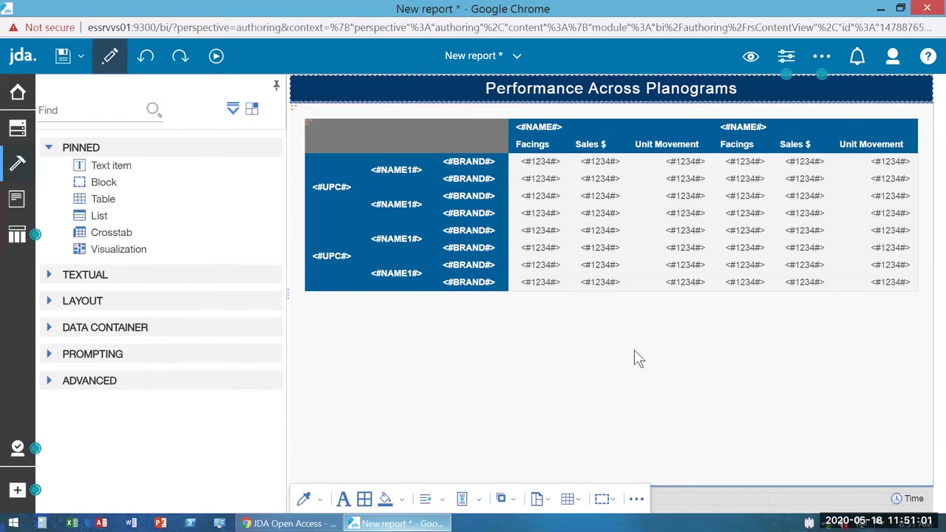
click(80, 59)
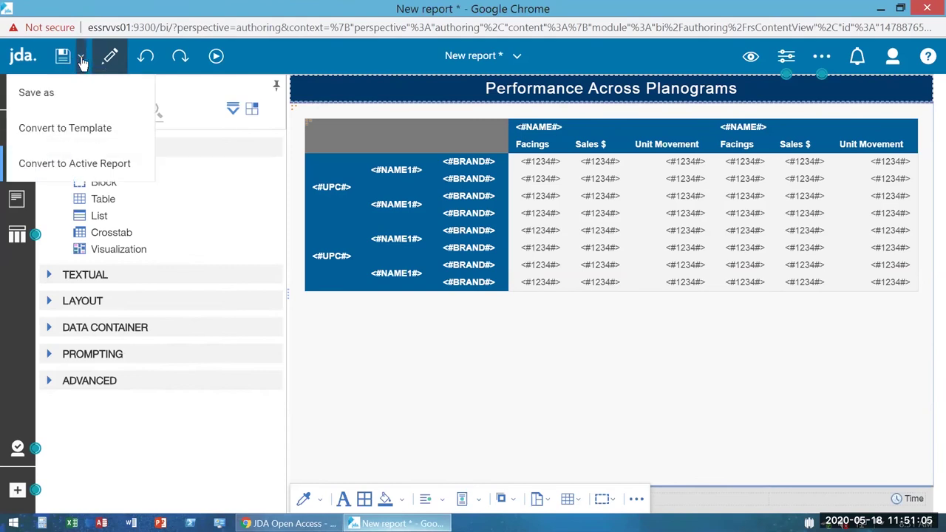
click(43, 93)
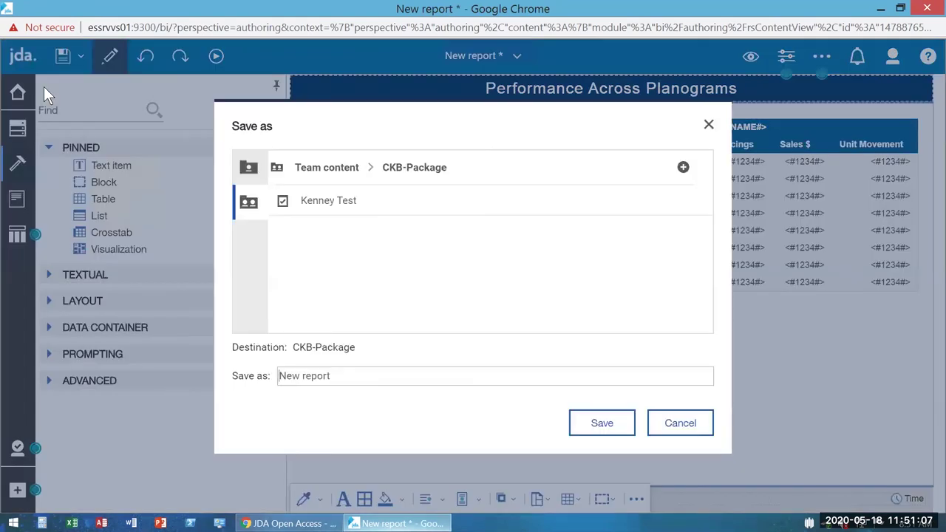
click(334, 169)
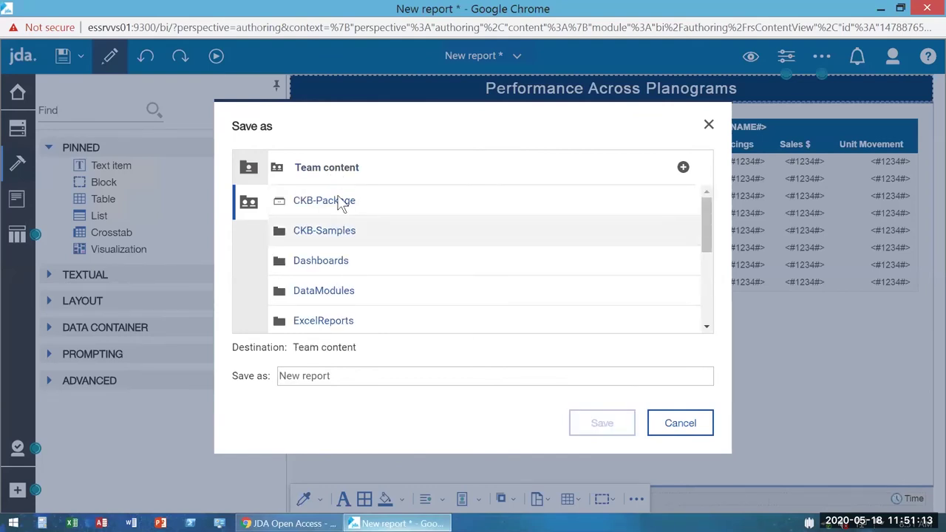
drag(707, 213, 711, 167)
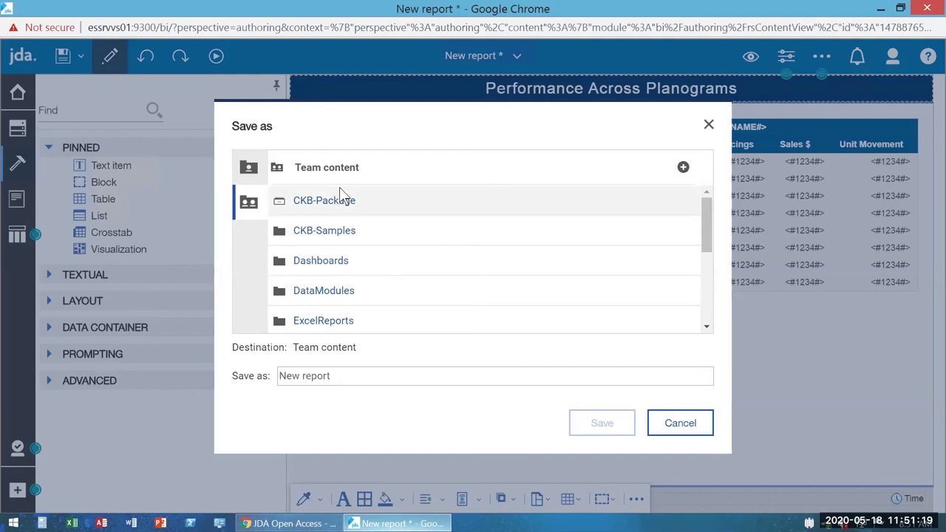
drag(708, 213, 708, 240)
scroll(708, 232, down, 1)
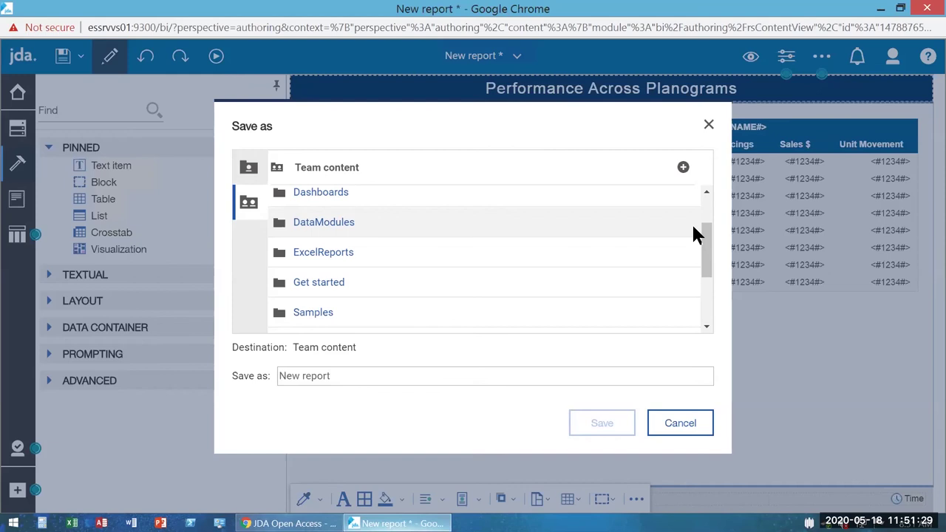
drag(707, 259, 395, 321)
click(305, 294)
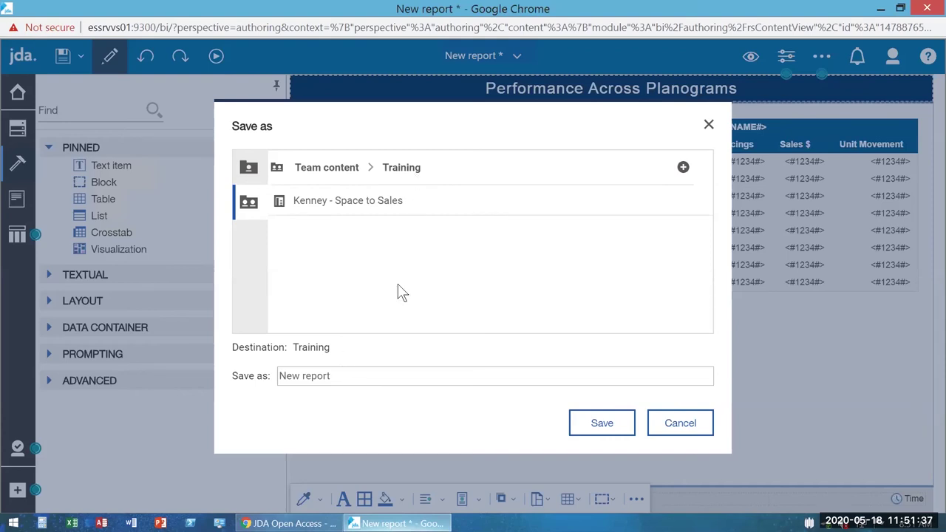
Step: Save the report as "Webinar Table" in the Training folder
drag(360, 376, 212, 375)
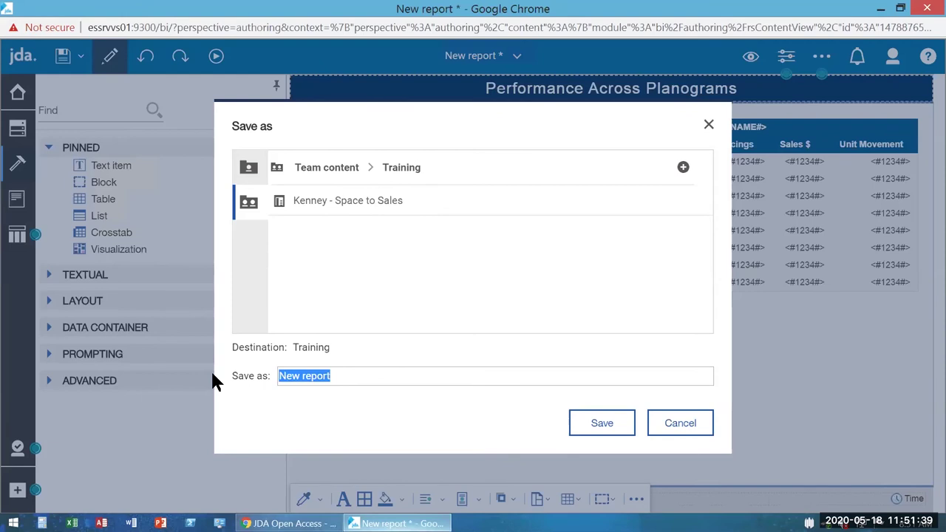
text(Web)
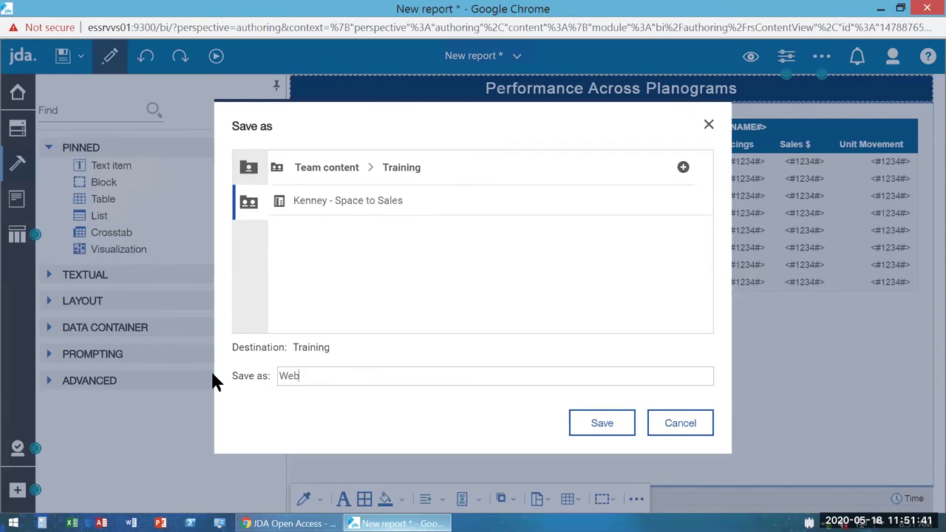
text(inar Table)
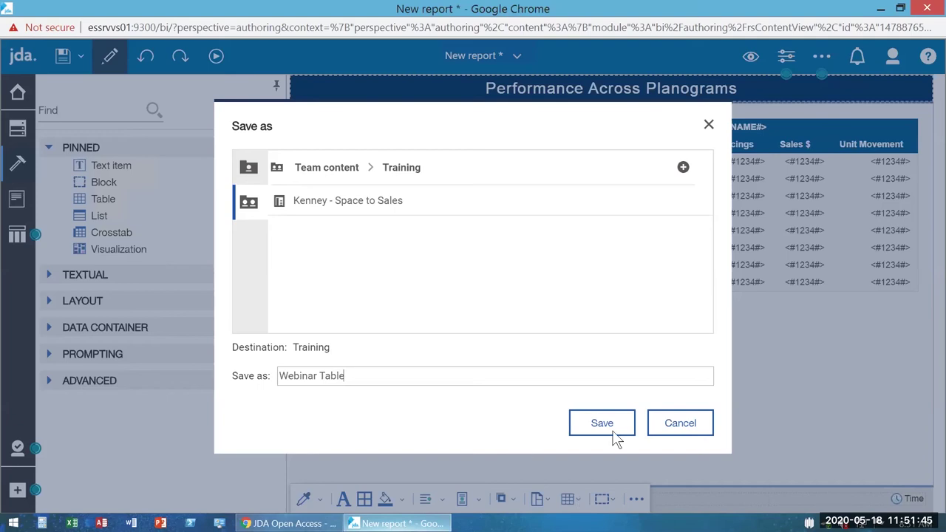
click(602, 423)
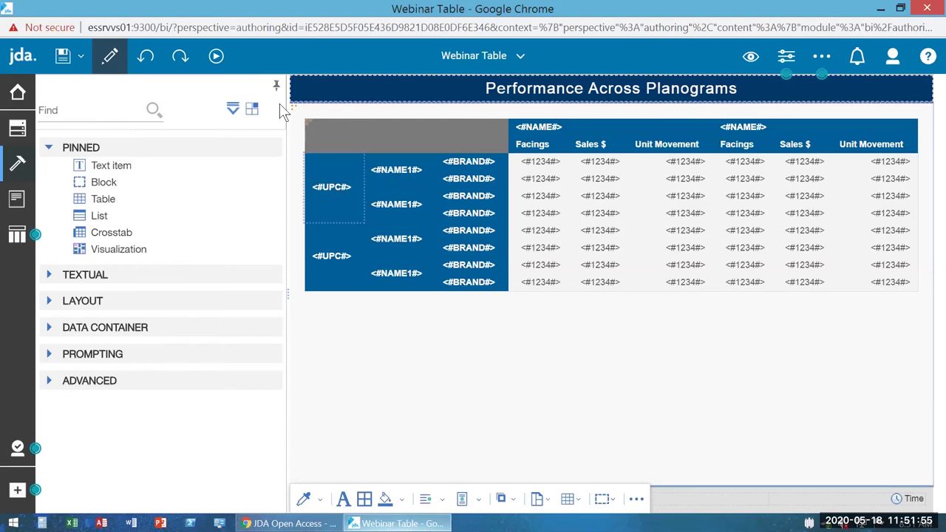
Step: Run the report to Excel for the COFFEE MAKERS node and Live status, and open the downloaded Webinar Table.xlsx
click(216, 58)
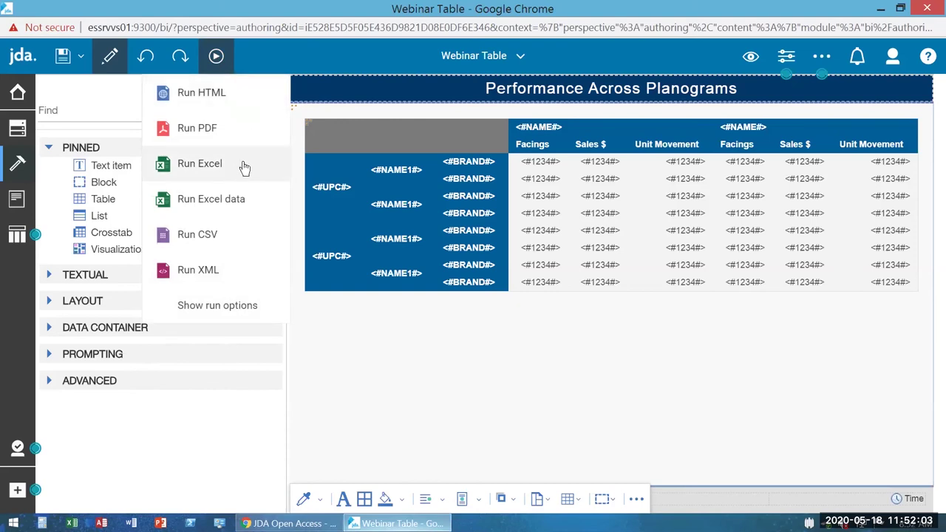
click(245, 167)
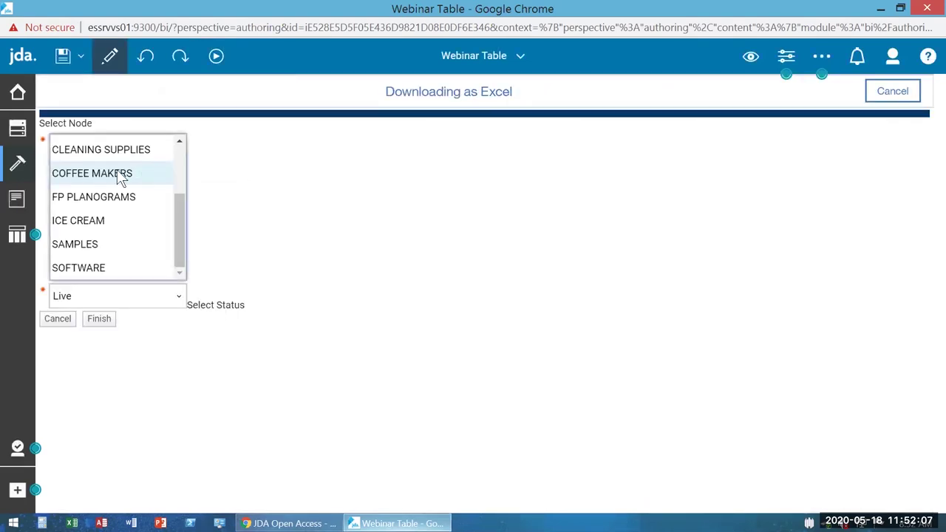
click(98, 323)
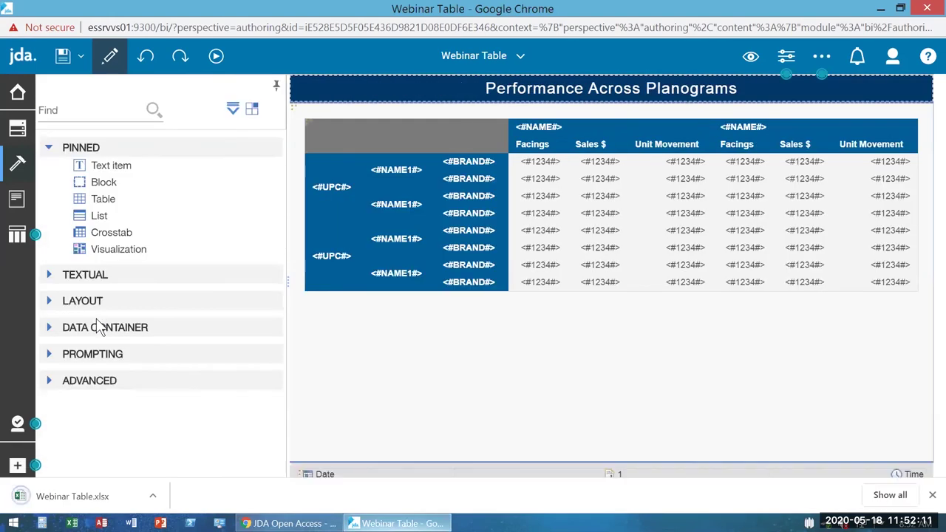
click(105, 503)
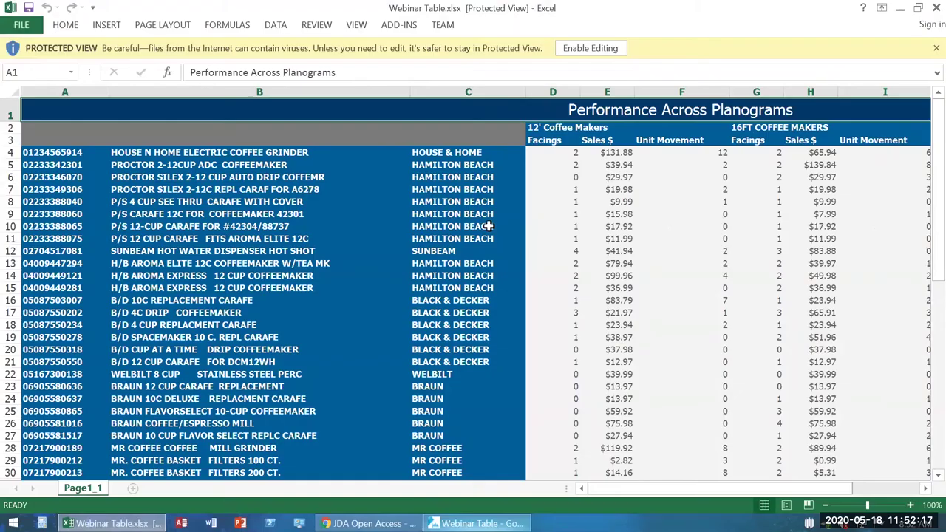
Step: Look through the exported workbook from the first product row to the last and back to the header
scroll(602, 205, down, 13)
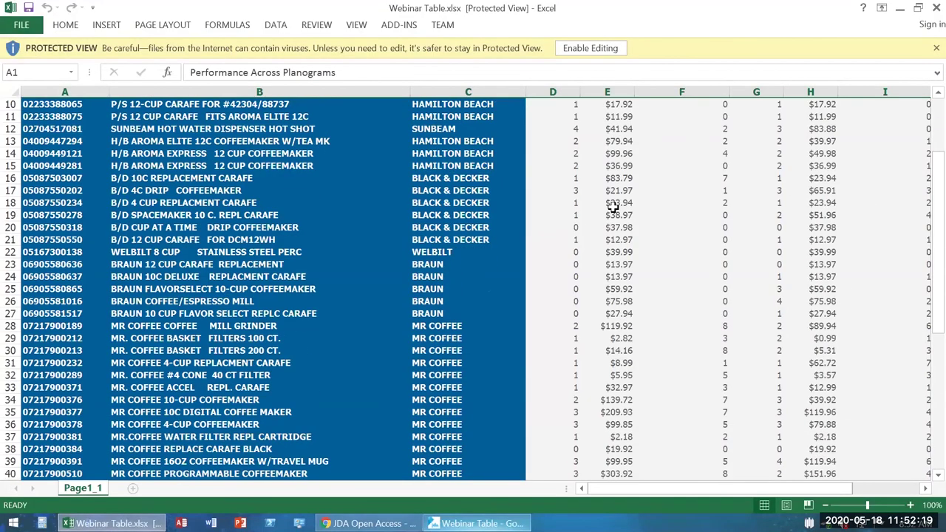
scroll(608, 222, down, 6)
scroll(609, 224, up, 2)
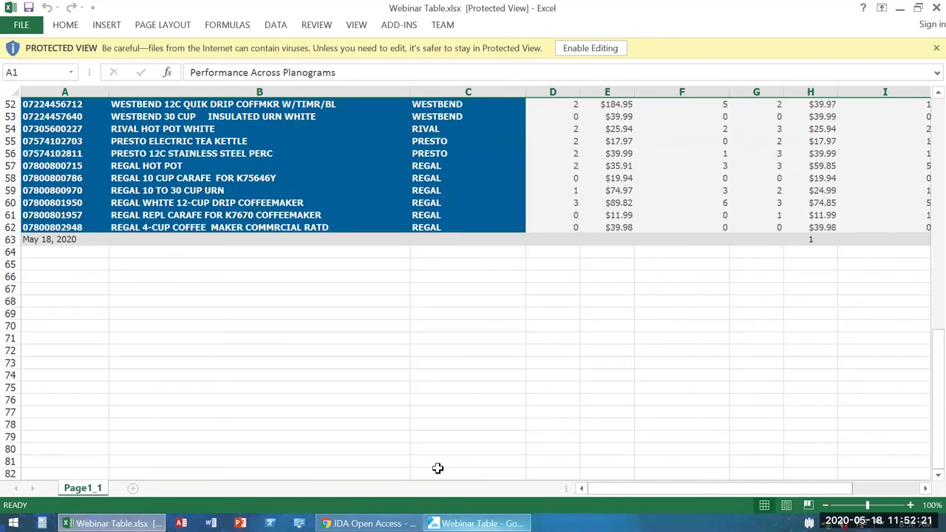
scroll(717, 304, up, 6)
scroll(717, 303, up, 11)
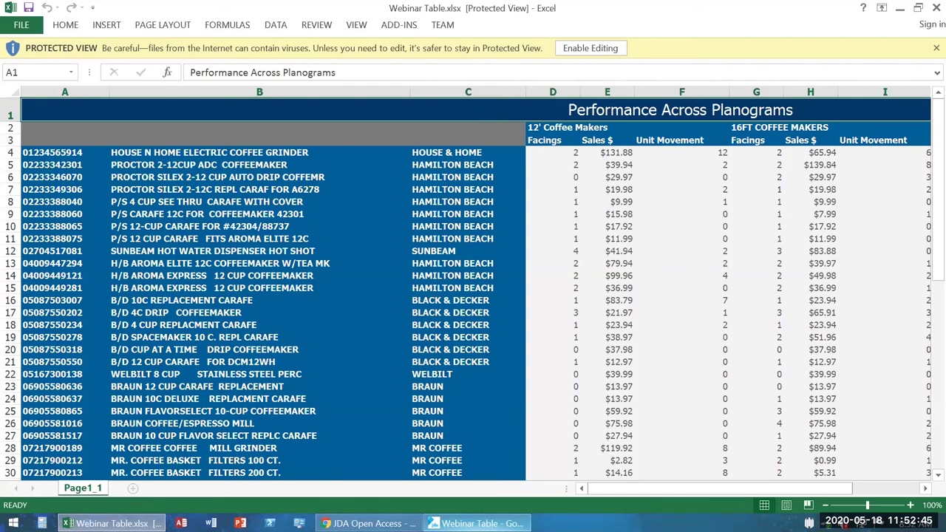
Step: Switch back to the Webinar Table report, review its output in the viewer and return to editing
click(479, 524)
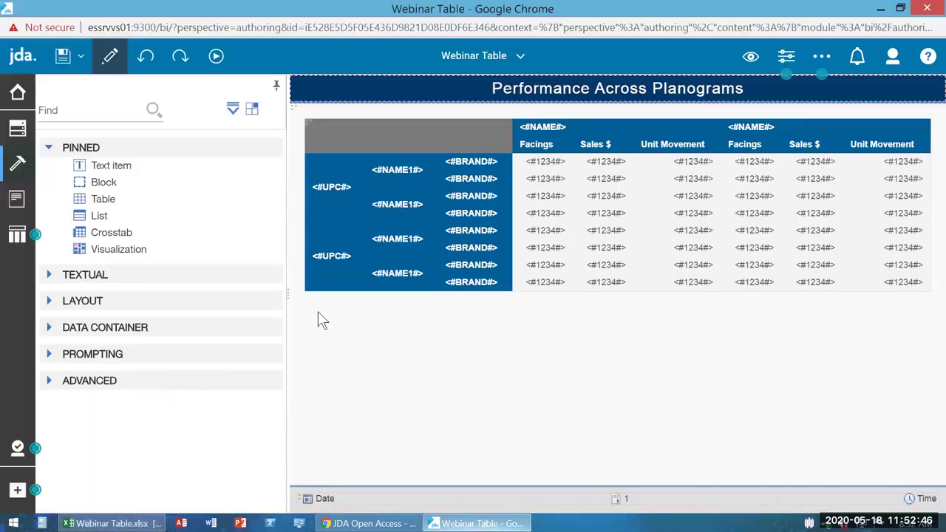
click(110, 65)
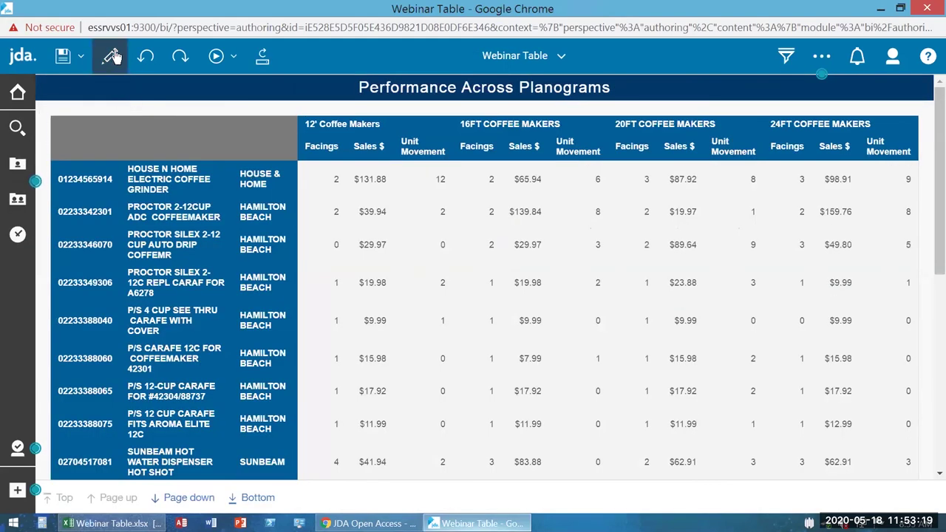
click(112, 58)
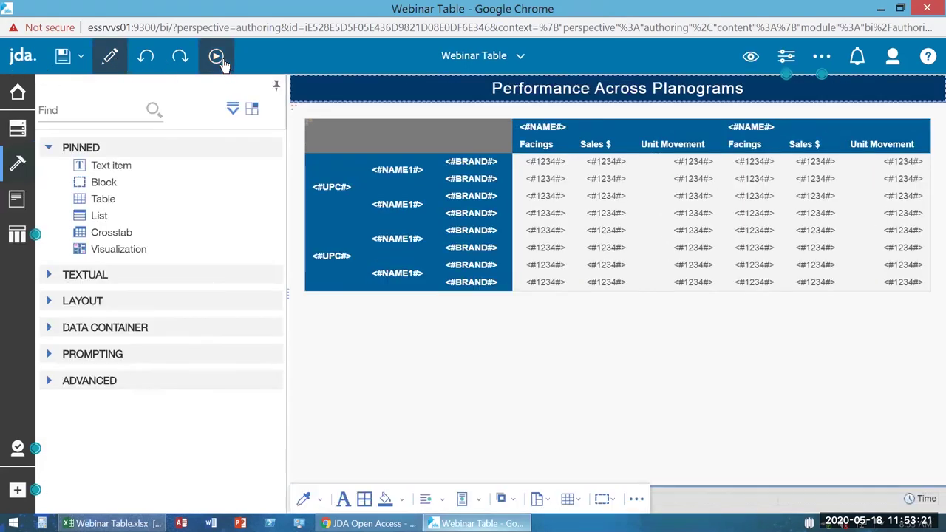
Step: Run the report as HTML, examine the node and status prompts on the prompt page, and close that report tab
click(217, 59)
click(213, 99)
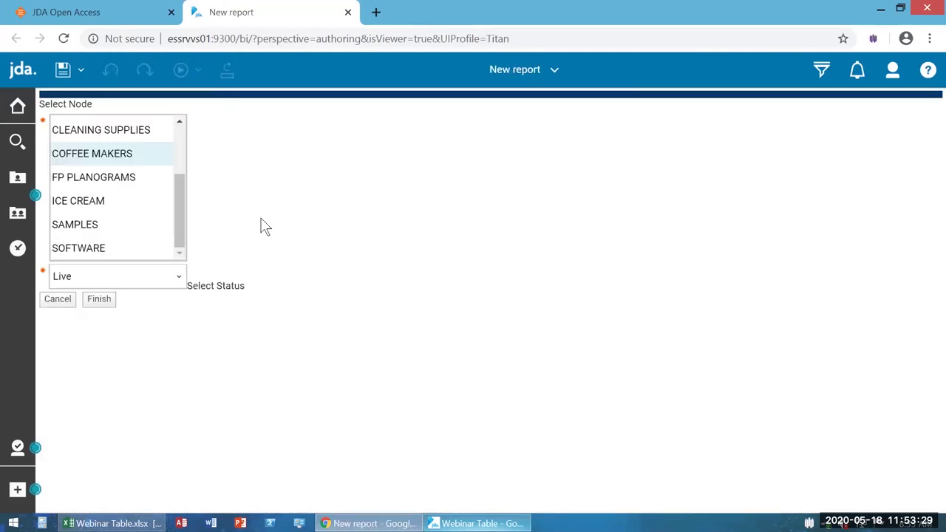
click(96, 276)
ctrl+click(129, 178)
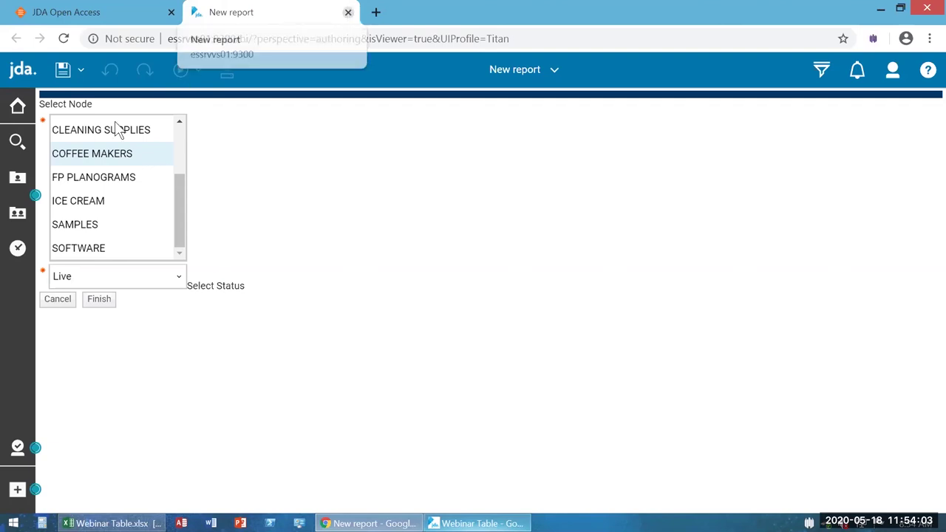
click(347, 13)
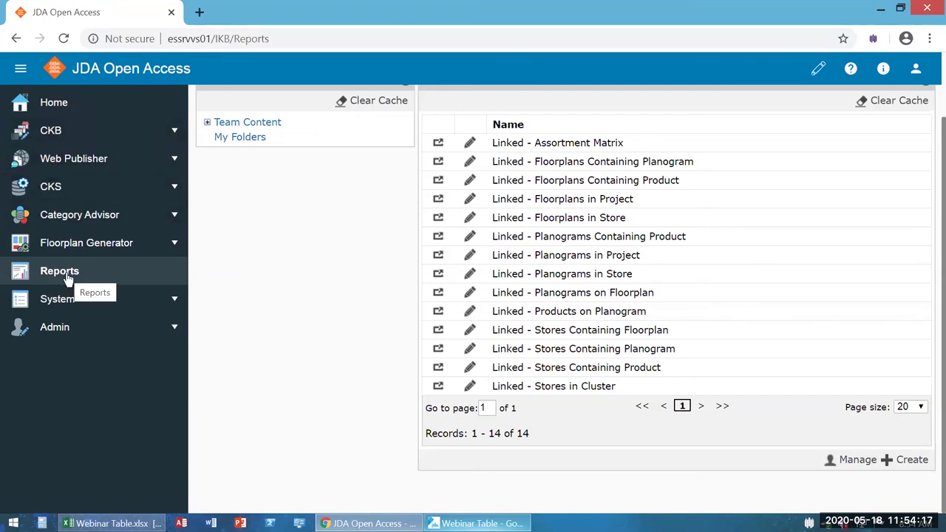
Step: Open the CKB planogram list in JDA Open Access and examine the planograms under the COFFEE MAKERS node
click(59, 105)
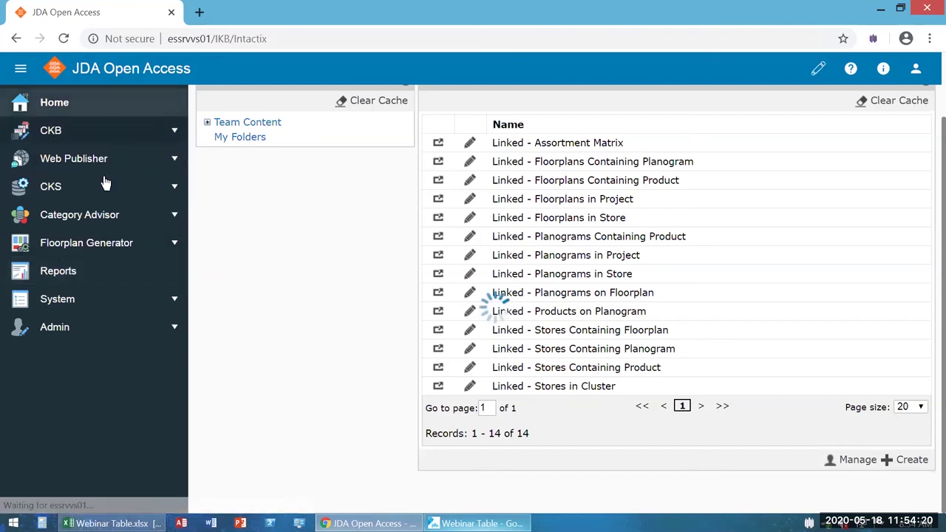
click(65, 134)
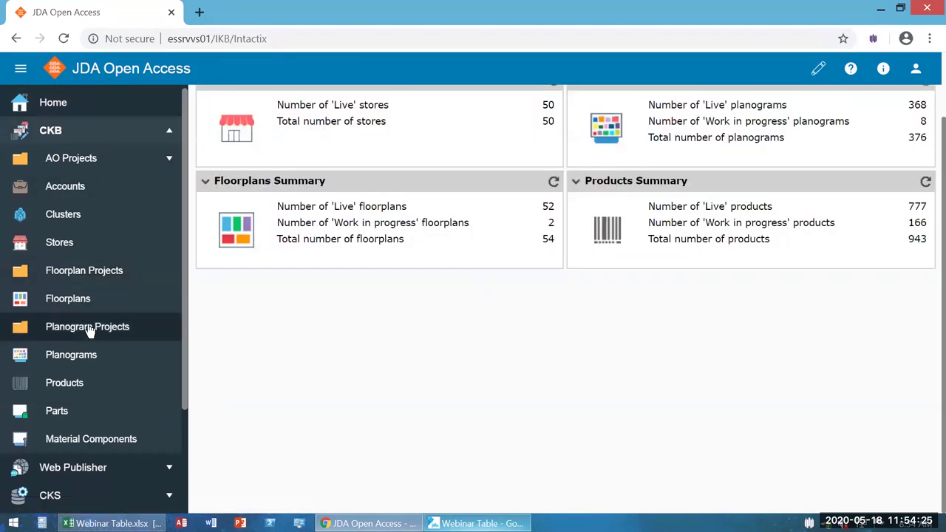
click(77, 358)
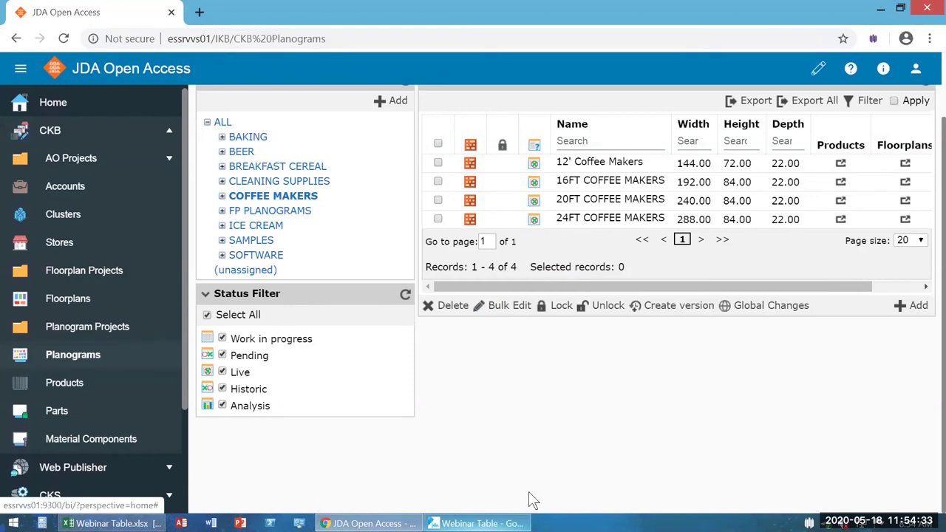
mouse_move(589, 191)
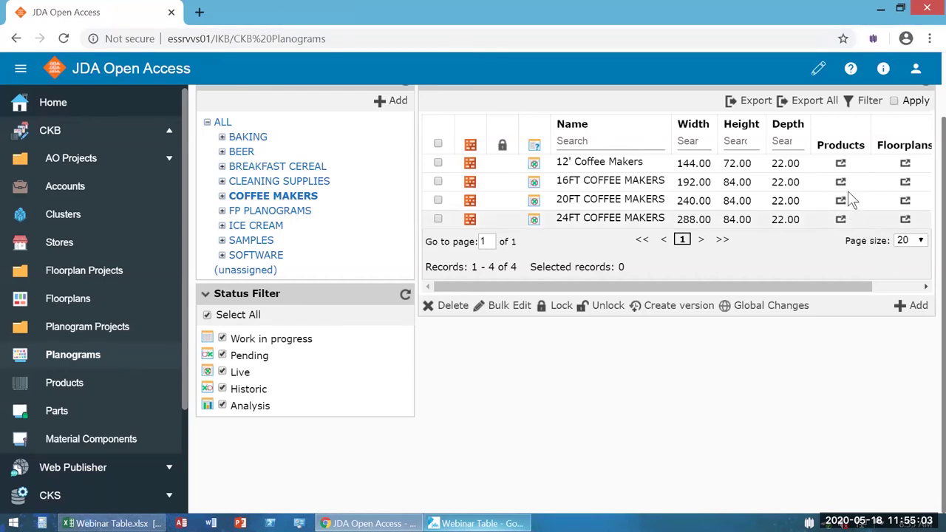
scroll(665, 221, up, 2)
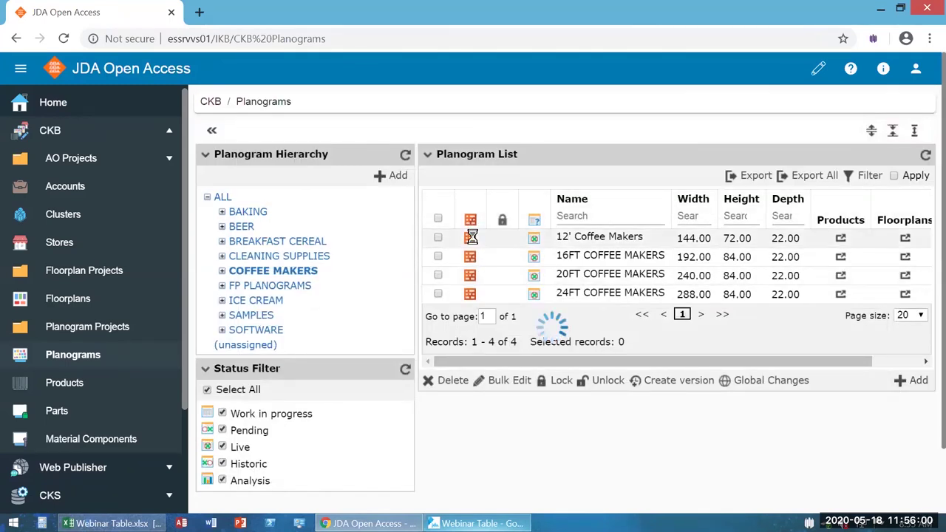
Step: Open the 12' Coffee Makers planogram in JDA Space Planning, logging in to the CKB_Training database with Windows NT Authentication
click(473, 235)
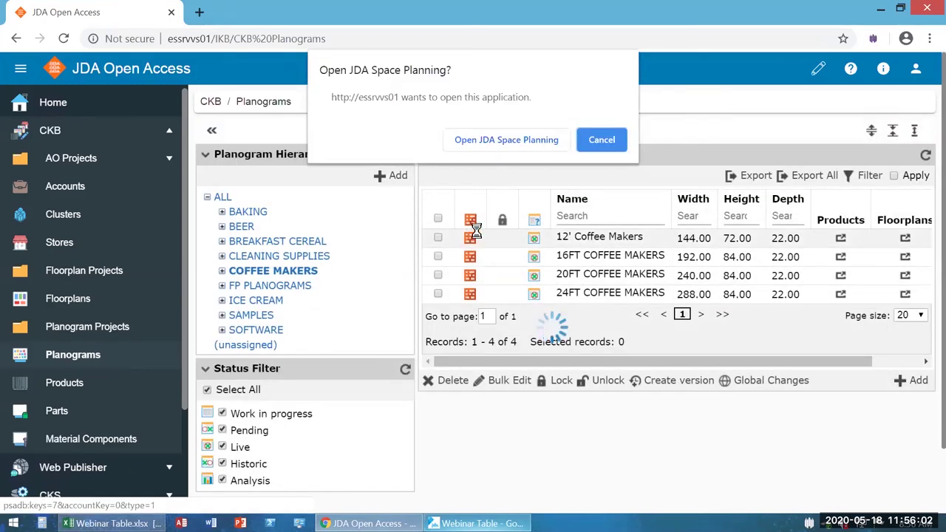
click(505, 140)
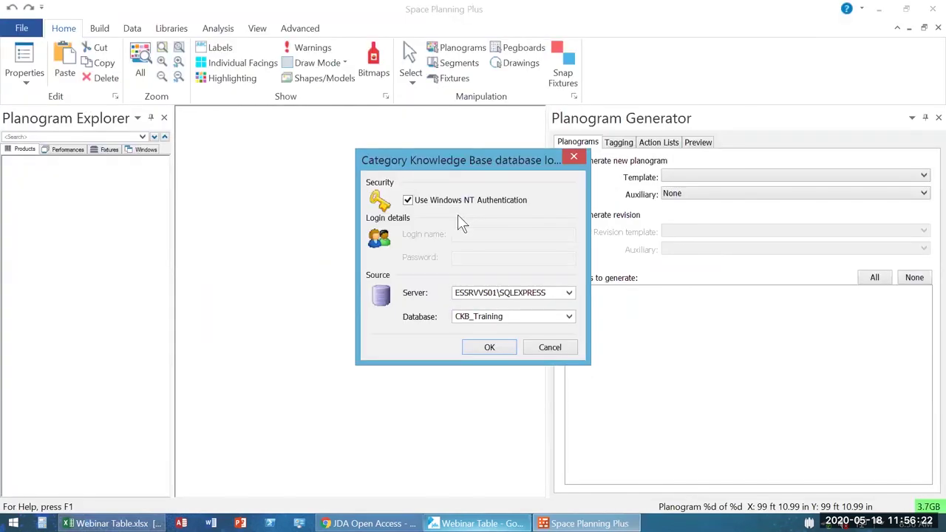
click(494, 346)
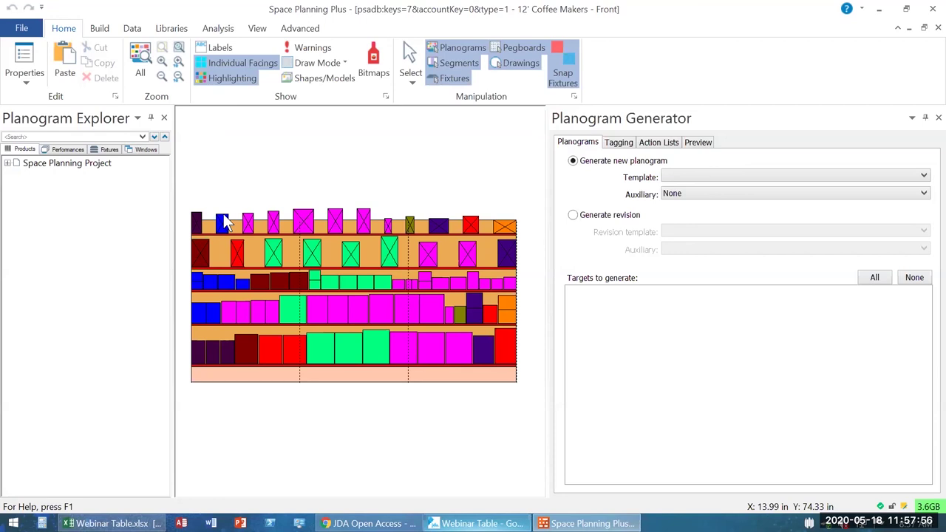
Step: View the planogram properties of 12' Coffee Makers, close them unchanged and switch back to JDA Open Access
double_click(257, 377)
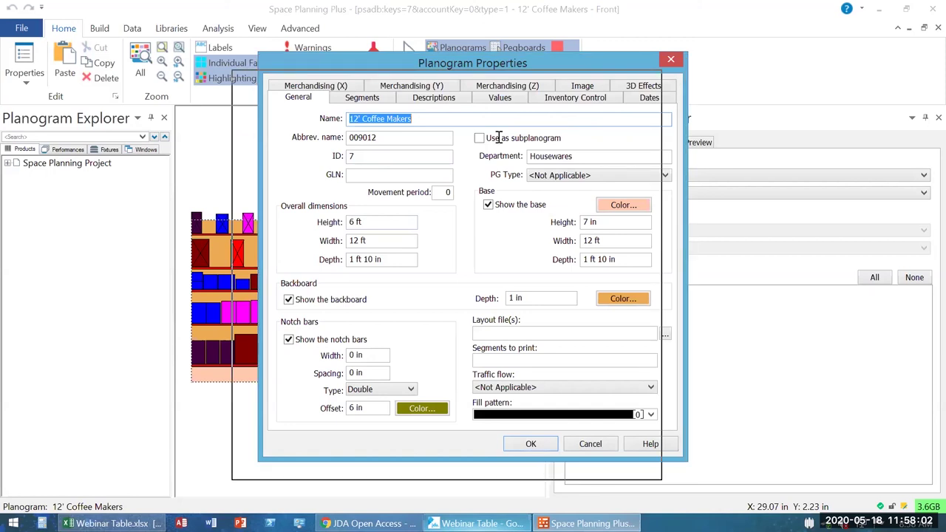
key(Escape)
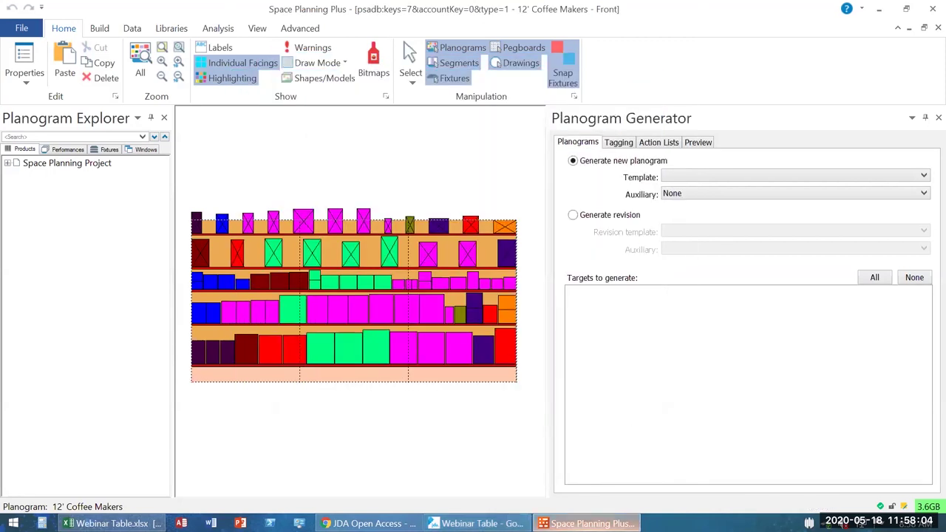
key(alt+Tab)
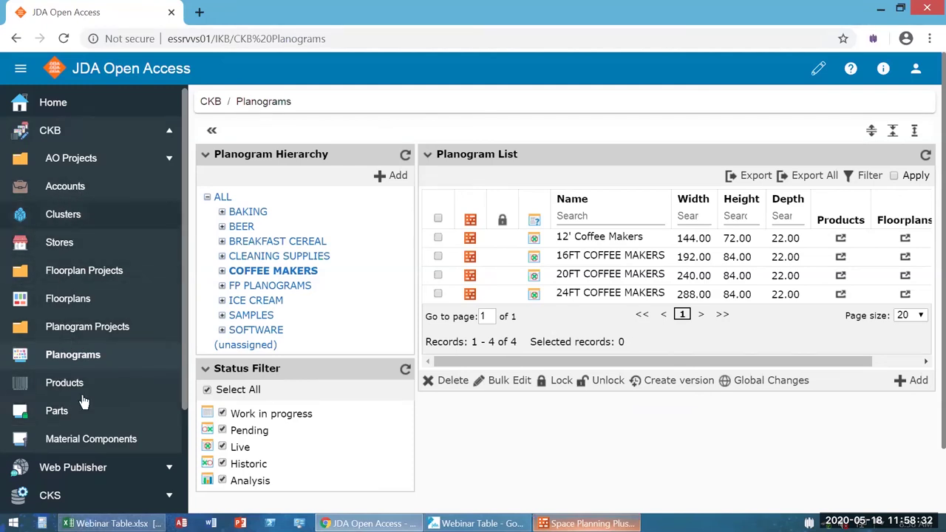
Step: Go to the reports area and run "Linked - Planograms in Store" from the CKB-Samples Linked Reports folder
click(52, 105)
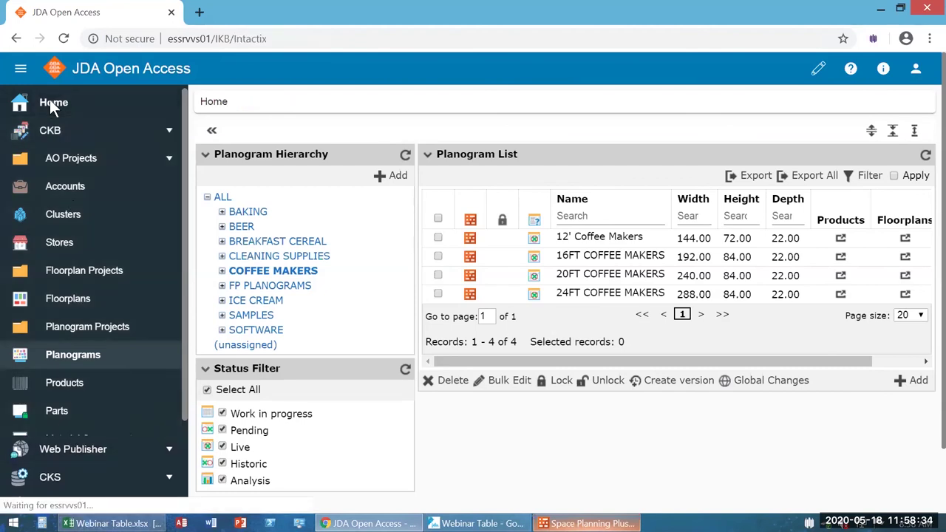
click(63, 271)
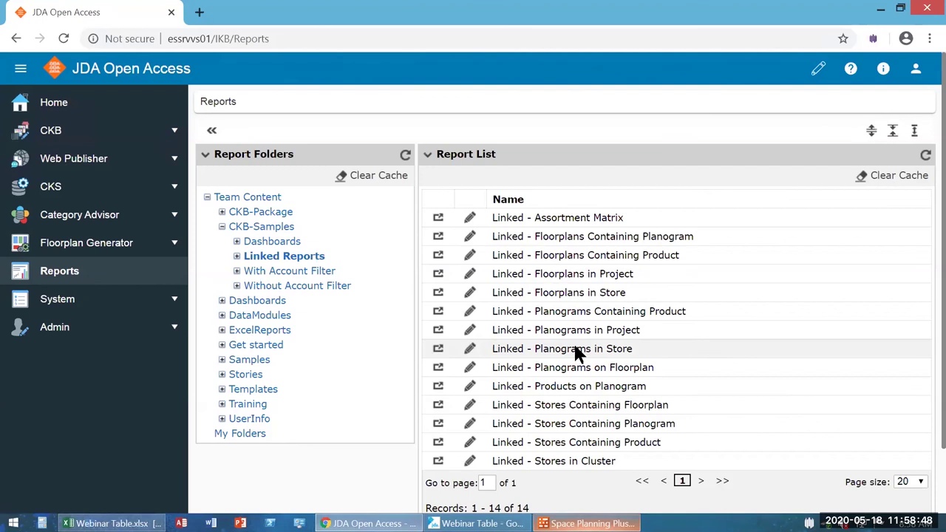
scroll(577, 353, down, 1)
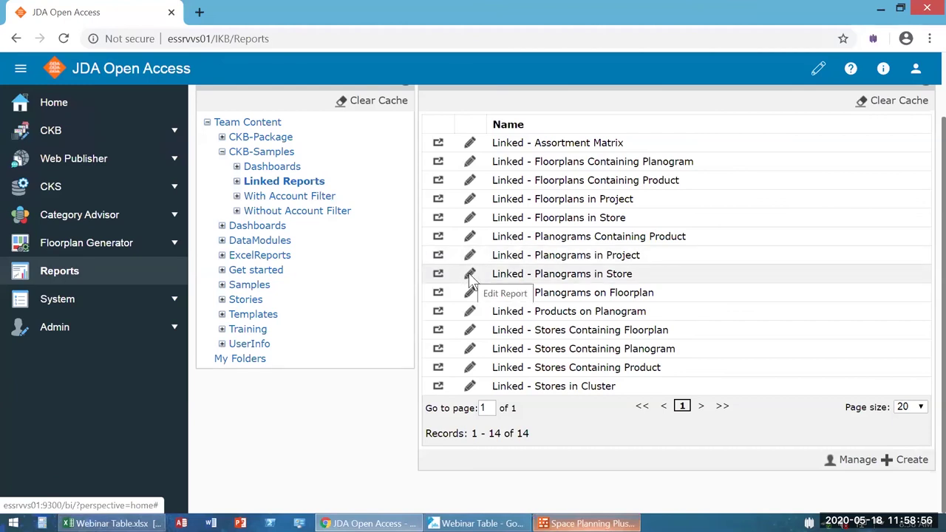
click(439, 274)
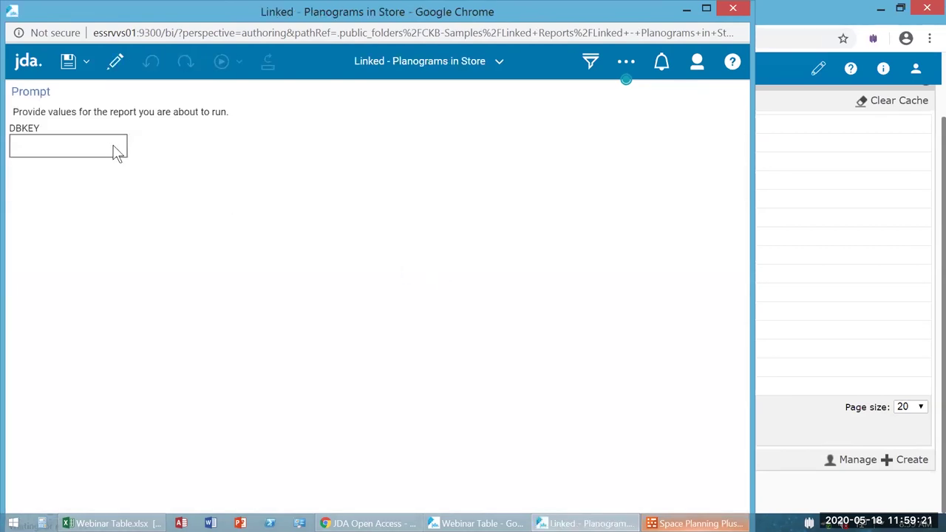
Step: Enter %5% as the DBKEY prompt value and maximize the report window
click(86, 142)
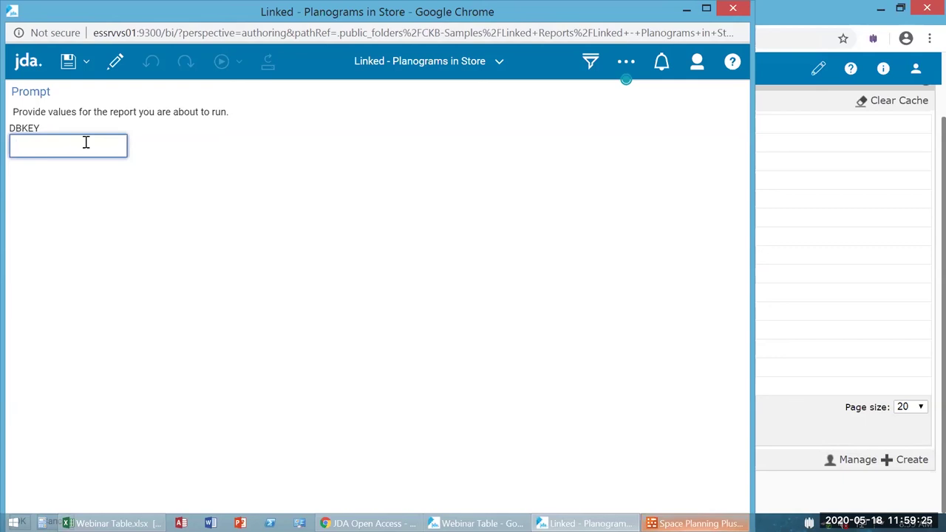
text(%5%)
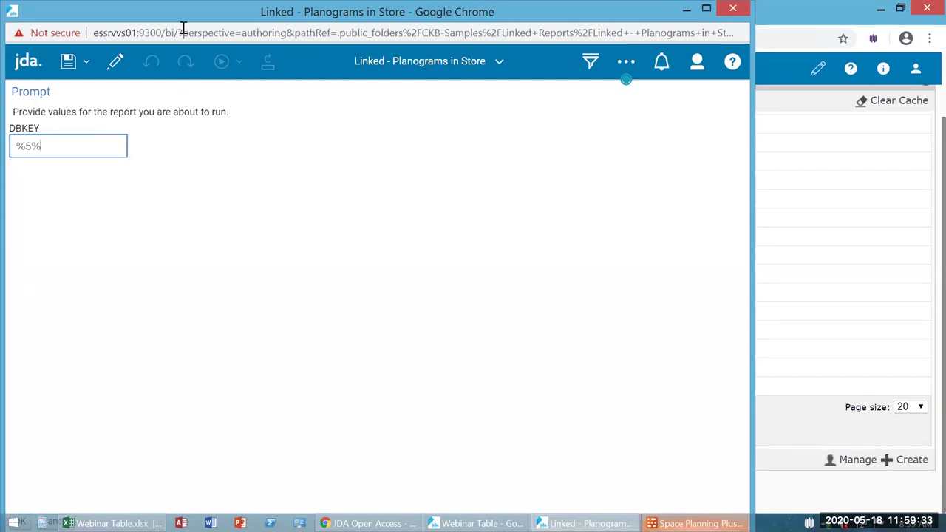
click(186, 31)
double_click(190, 13)
Step: Try to re-enter %5% as the DBKEY prompt value of the Linked - Planograms in Store report
click(69, 139)
drag(70, 140, 10, 140)
key(BackSpace)
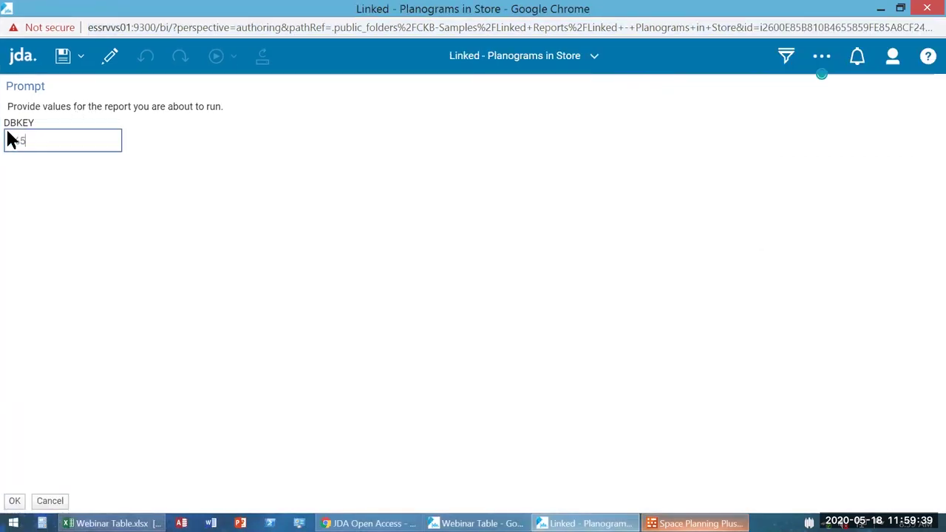
text(%5%)
click(71, 220)
click(53, 142)
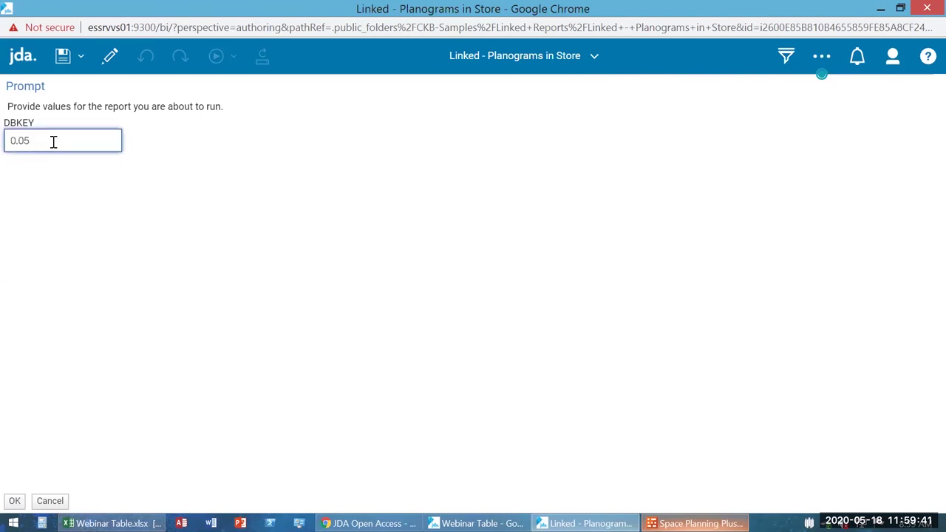
drag(54, 142, 9, 144)
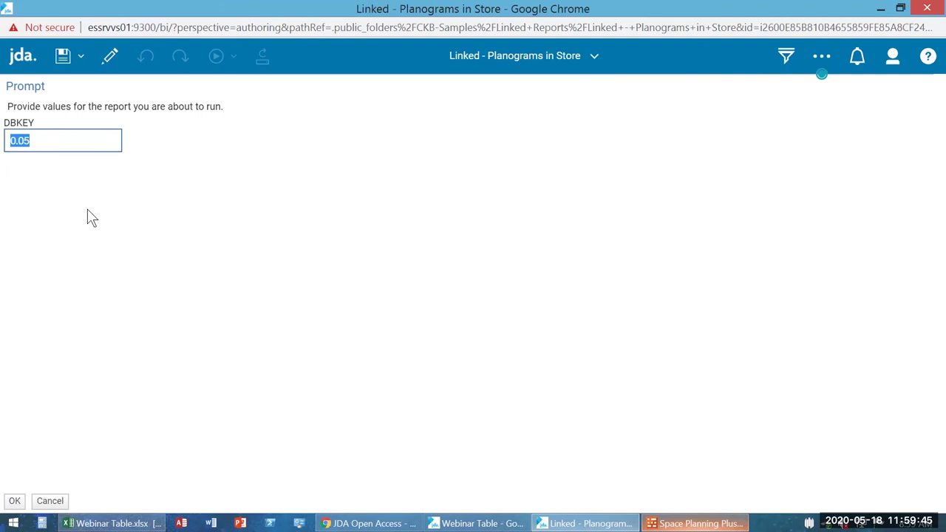
Step: Cancel the Linked - Planograms in Store report run and close its window
click(57, 502)
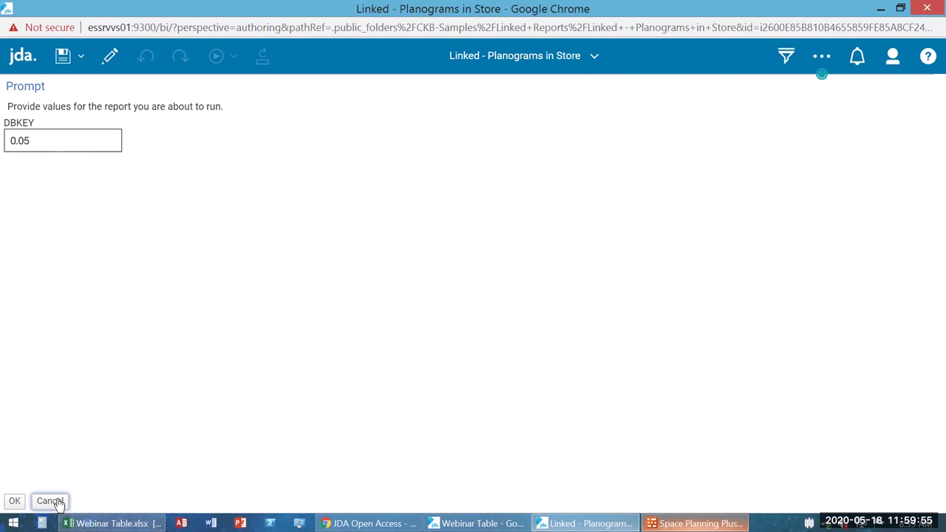
click(59, 503)
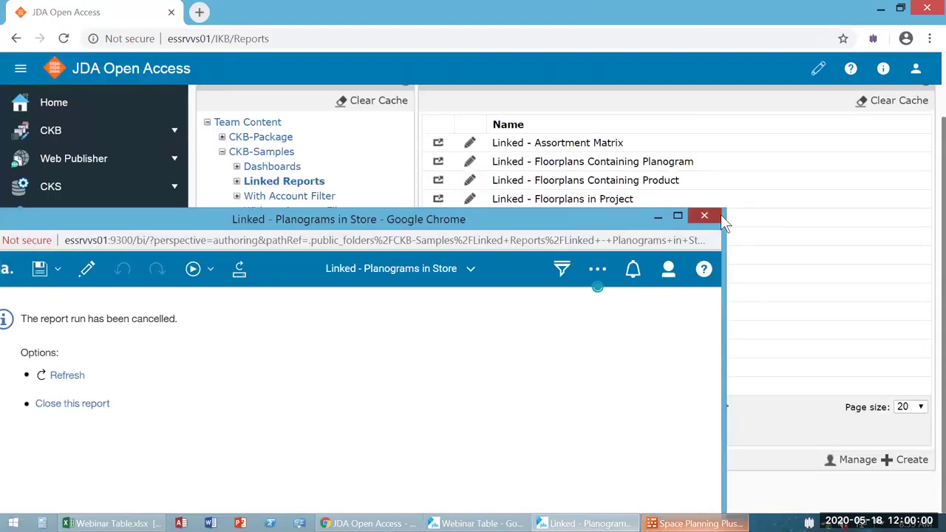
click(721, 215)
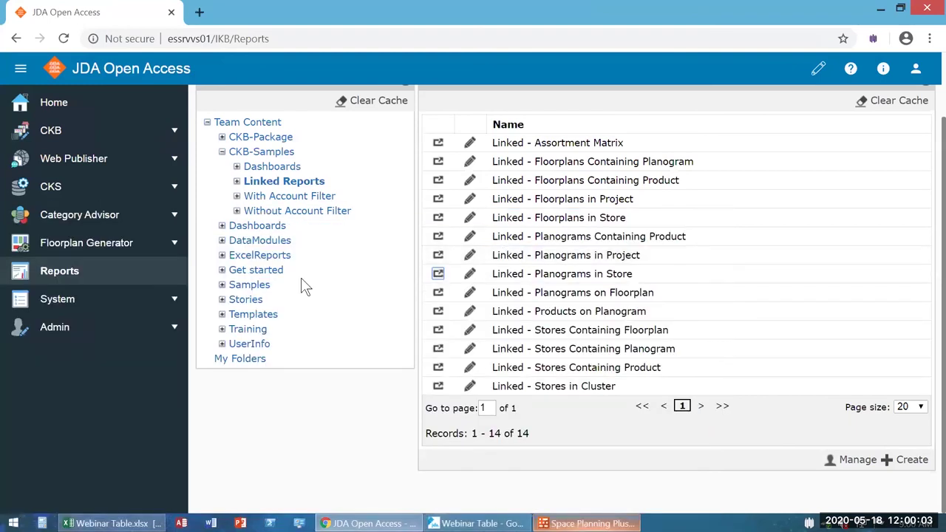
Step: Open the Webinar Table report from the Training folder for editing and maximize its window
click(296, 198)
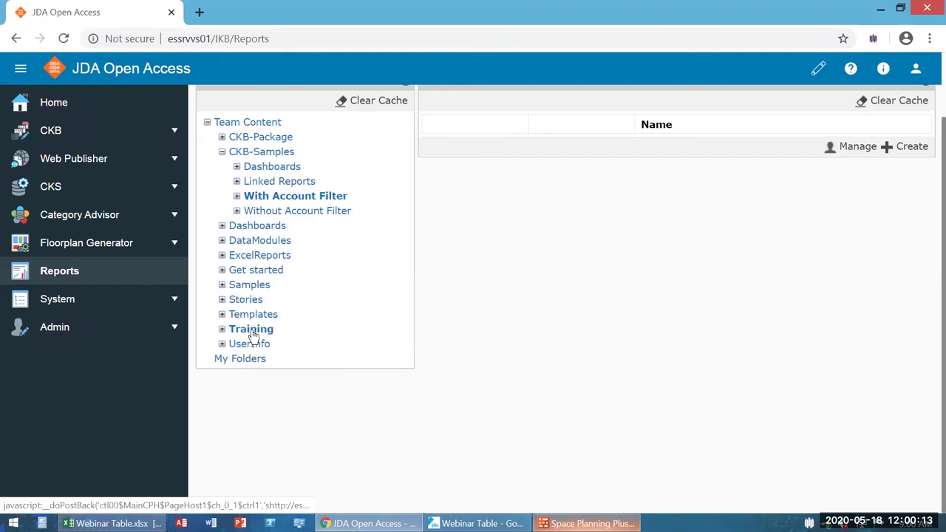
click(222, 330)
click(264, 334)
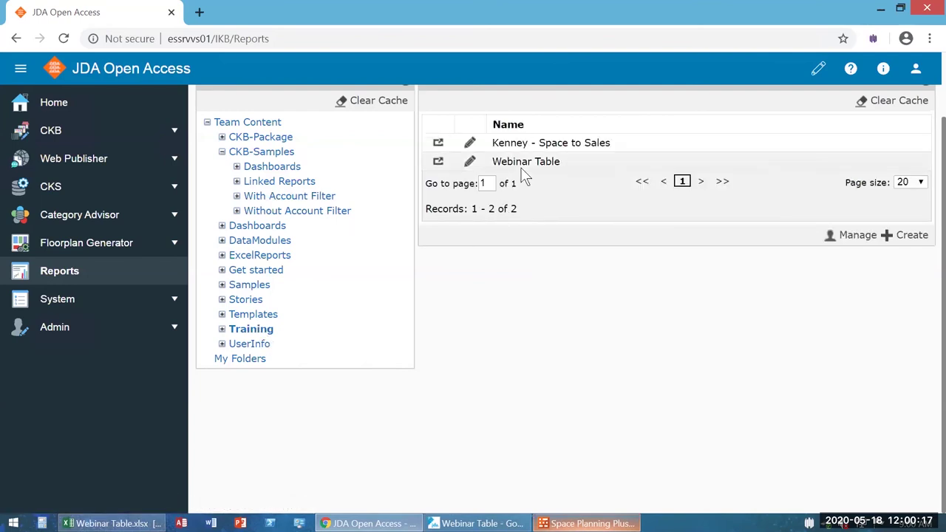
click(469, 163)
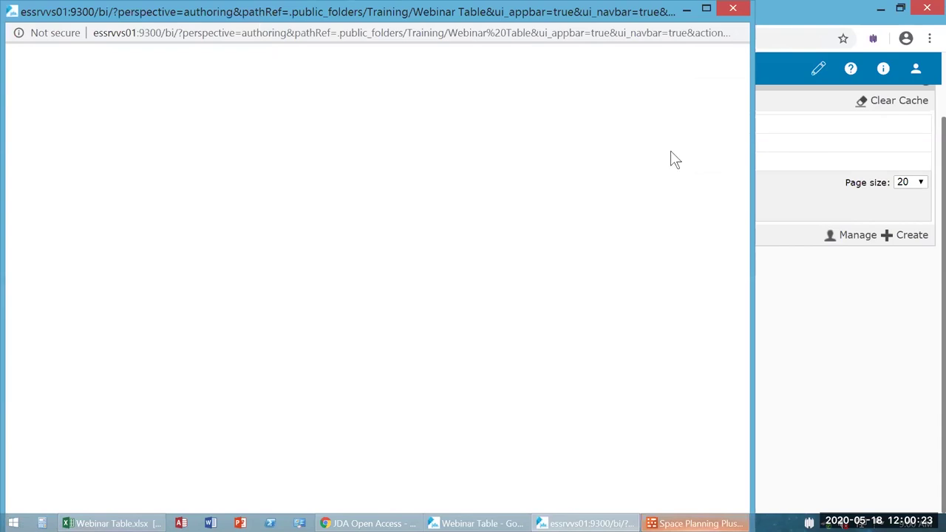
key(super+Up)
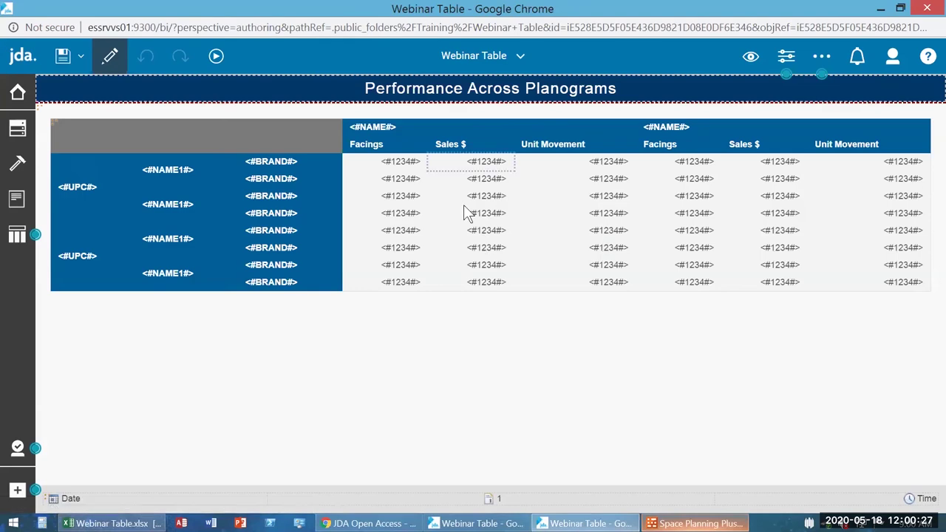
Step: Examine the currency list and format types in the Sales $ values' data format and accept the Currency format with $ (USD)
click(482, 166)
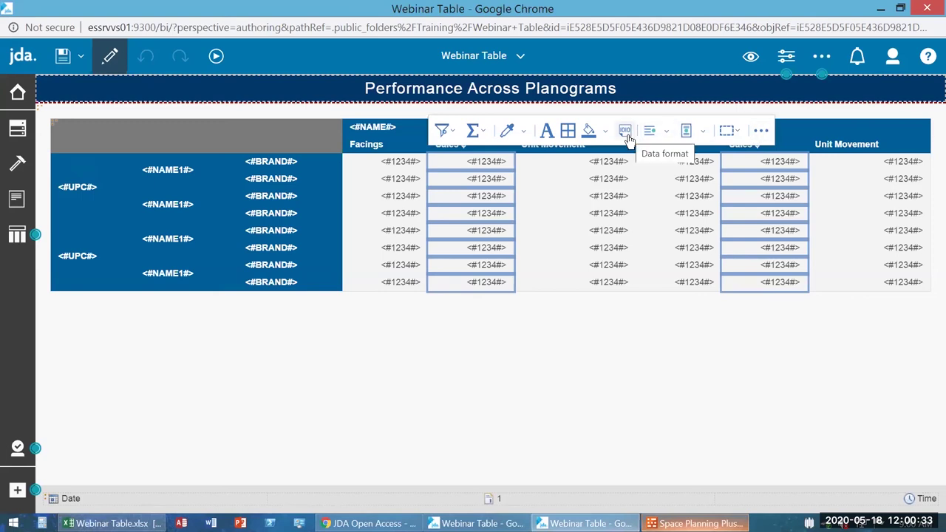
click(625, 134)
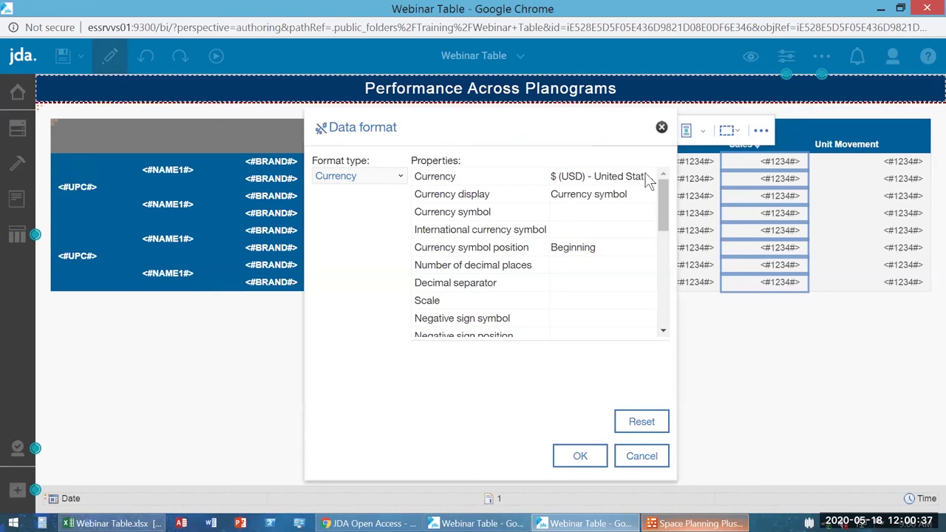
click(647, 179)
click(647, 179)
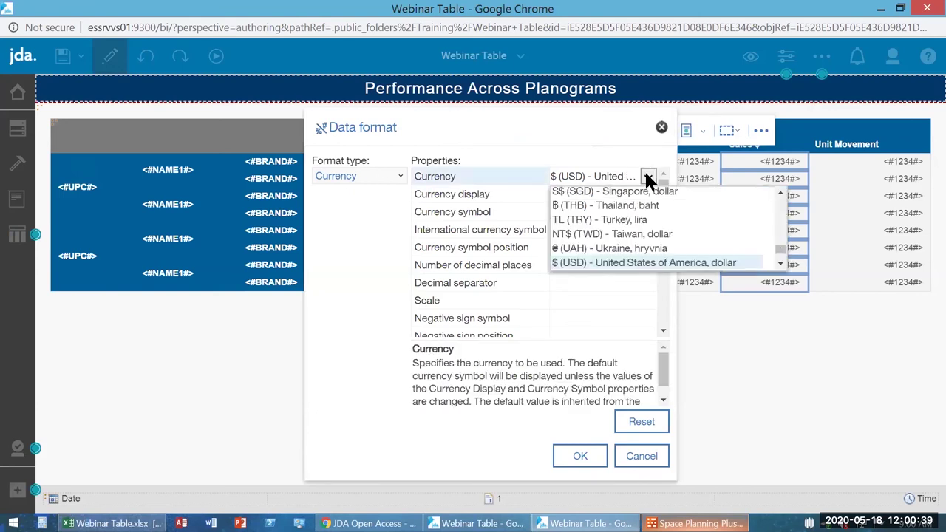
click(647, 179)
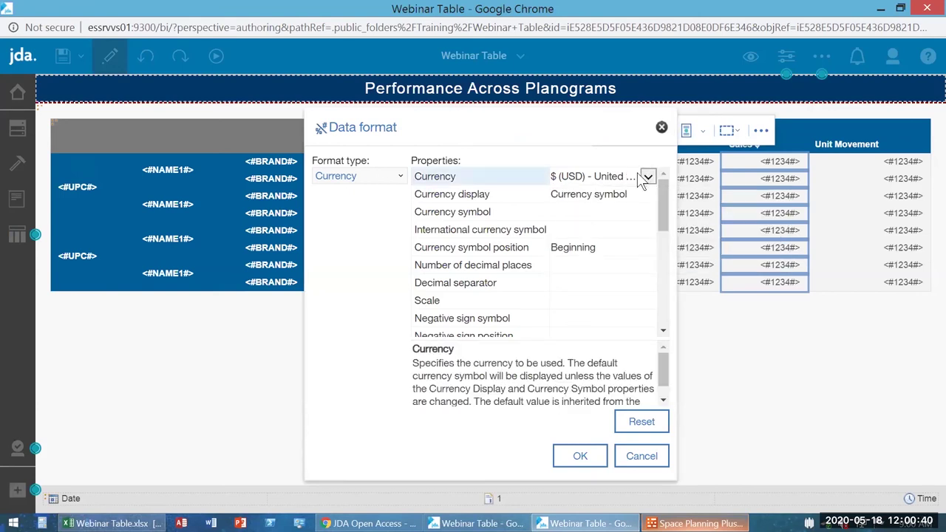
click(403, 177)
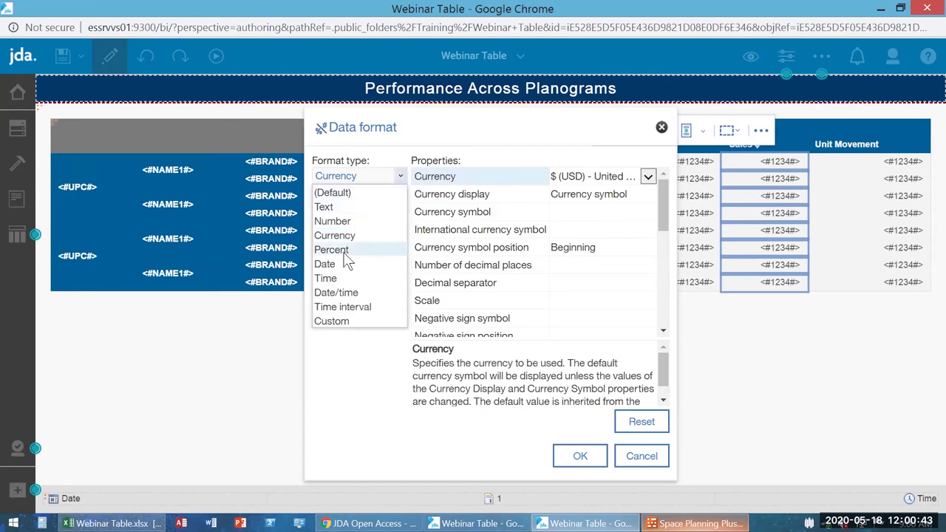
click(383, 172)
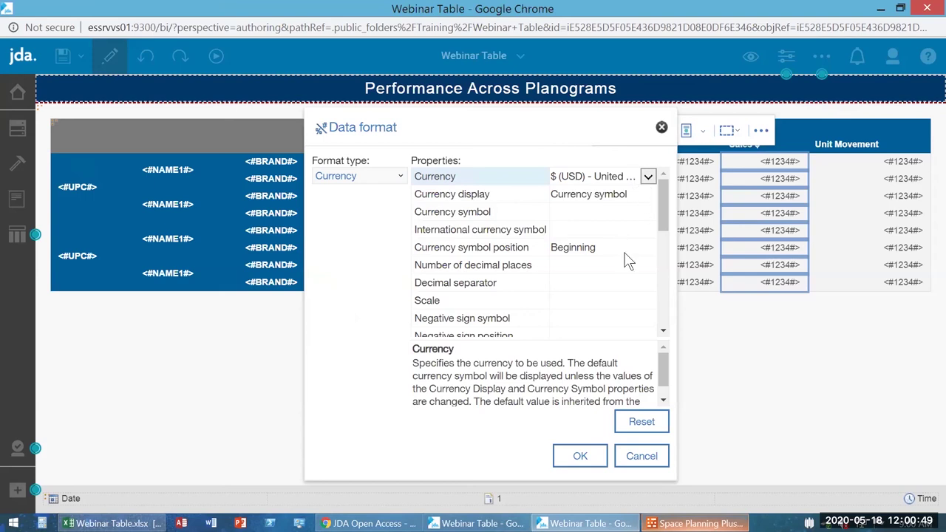
click(577, 458)
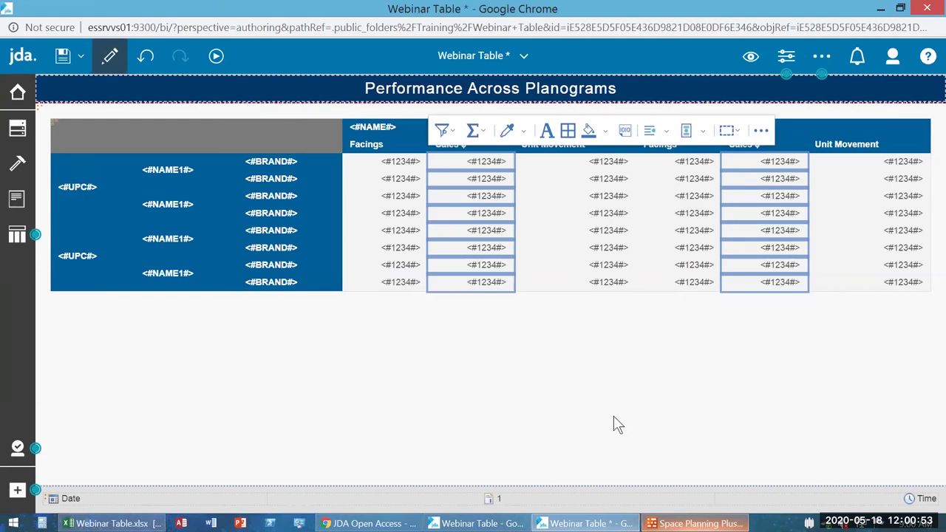
Step: Switch back to the JDA Open Access report list, view the reporting administration window and close it
mouse_move(668, 4)
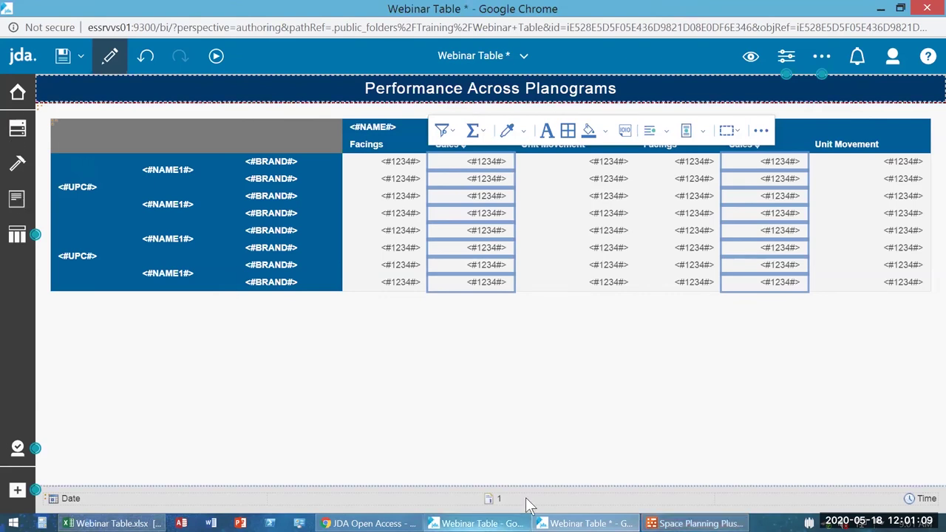
key(alt+Tab)
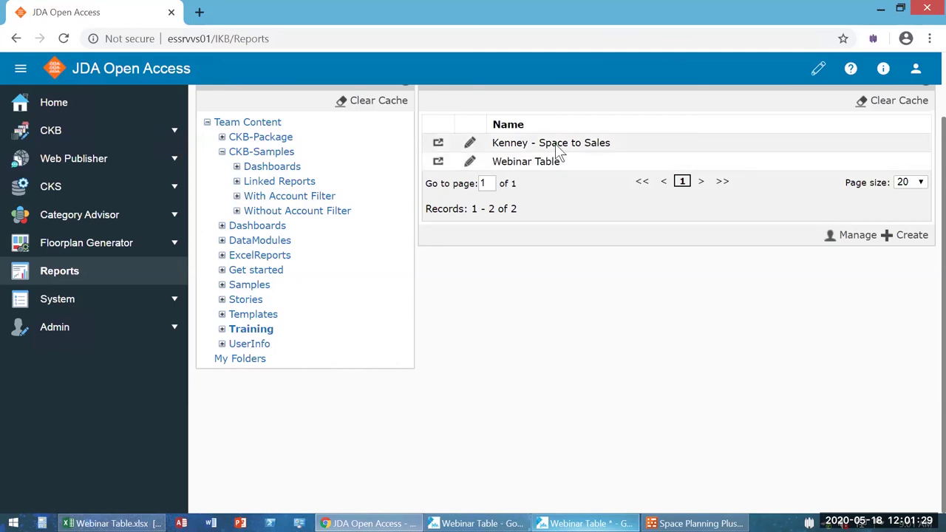
scroll(547, 215, up, 1)
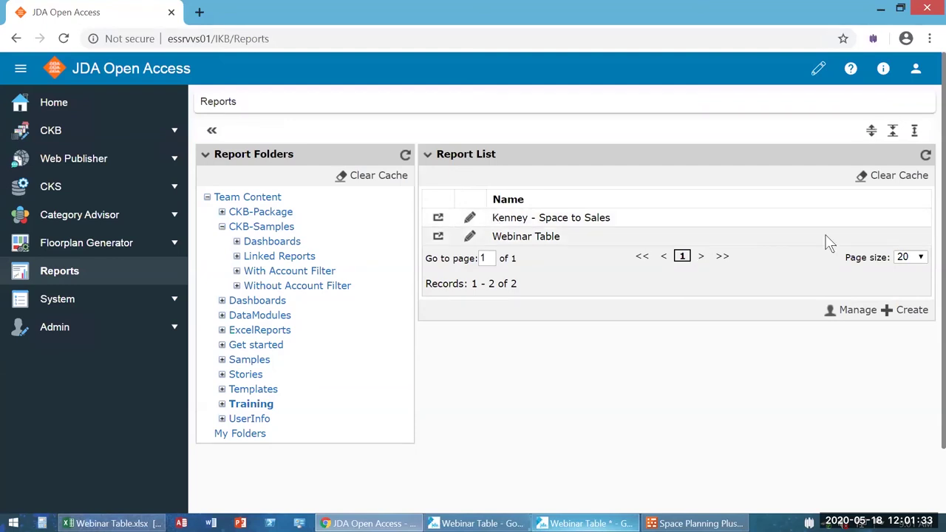
click(856, 312)
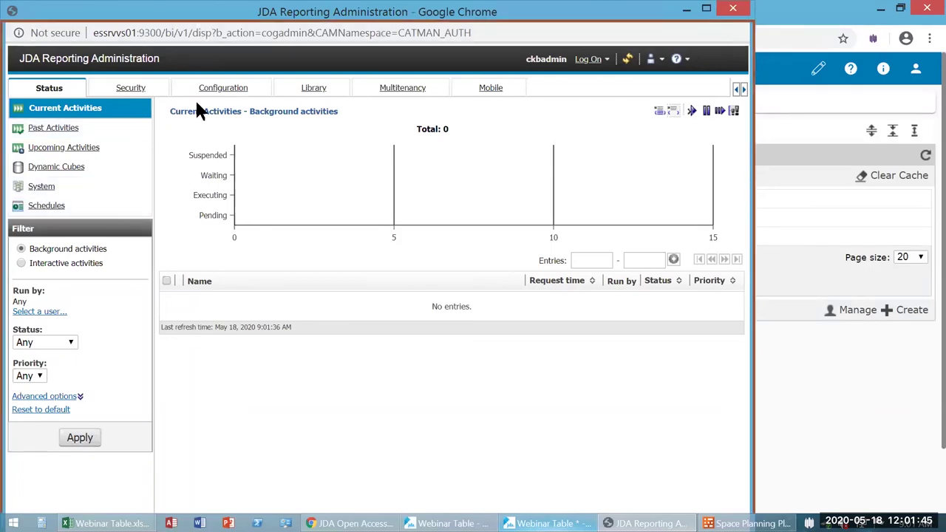
drag(681, 11, 682, 152)
click(738, 152)
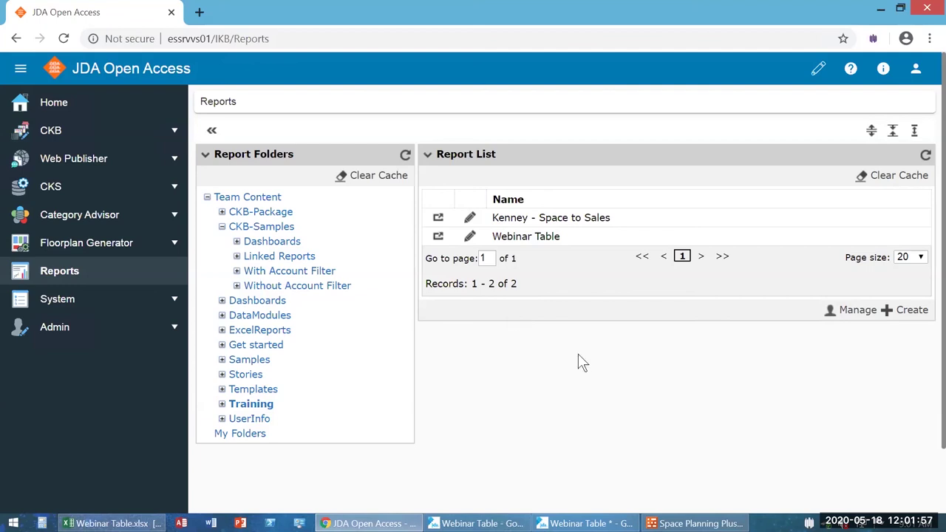
mouse_move(670, 6)
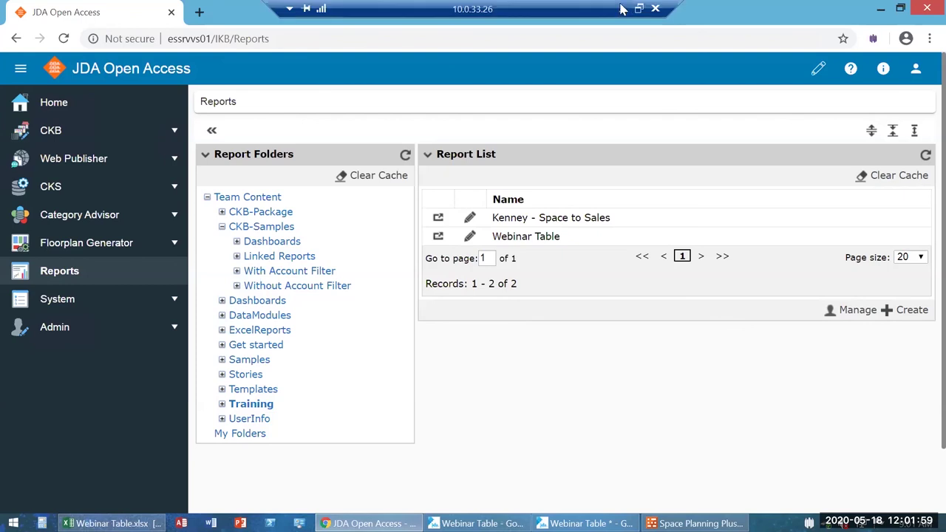